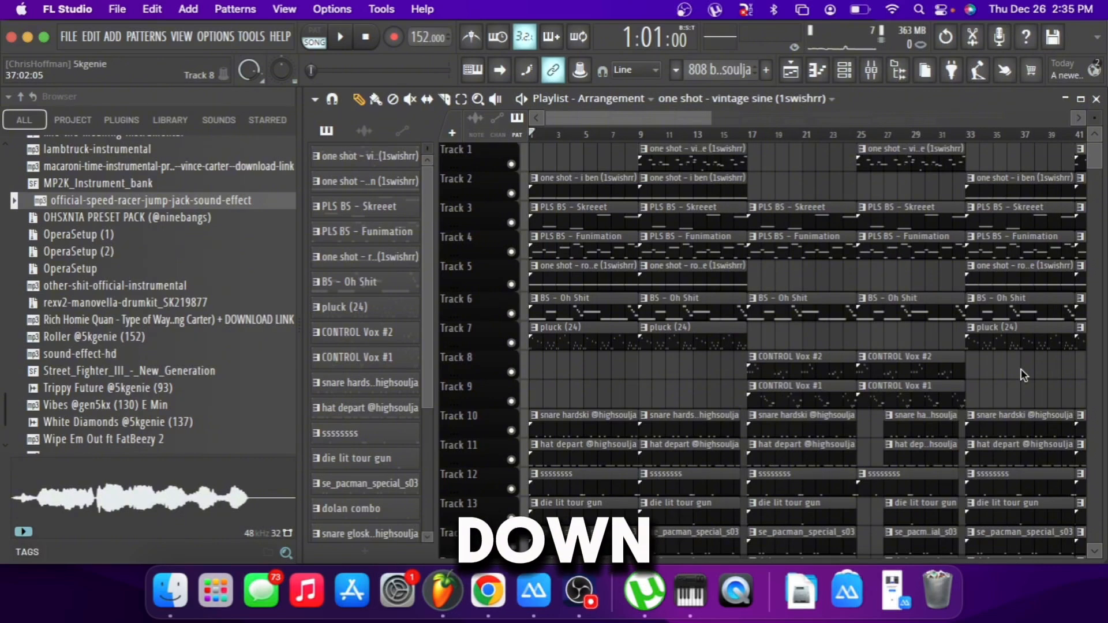
Look over the whole playlist arrangement, from its first bars to its end and across the melody and drum tracks.
scroll(736, 291, down, 7)
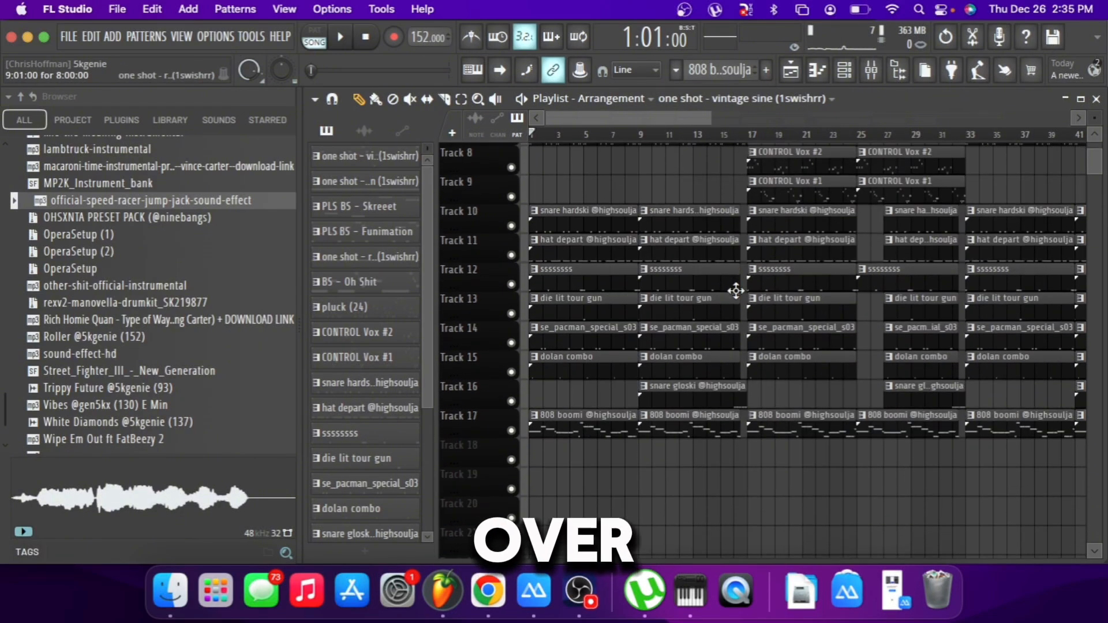
scroll(736, 291, up, 6)
scroll(733, 289, right, 10)
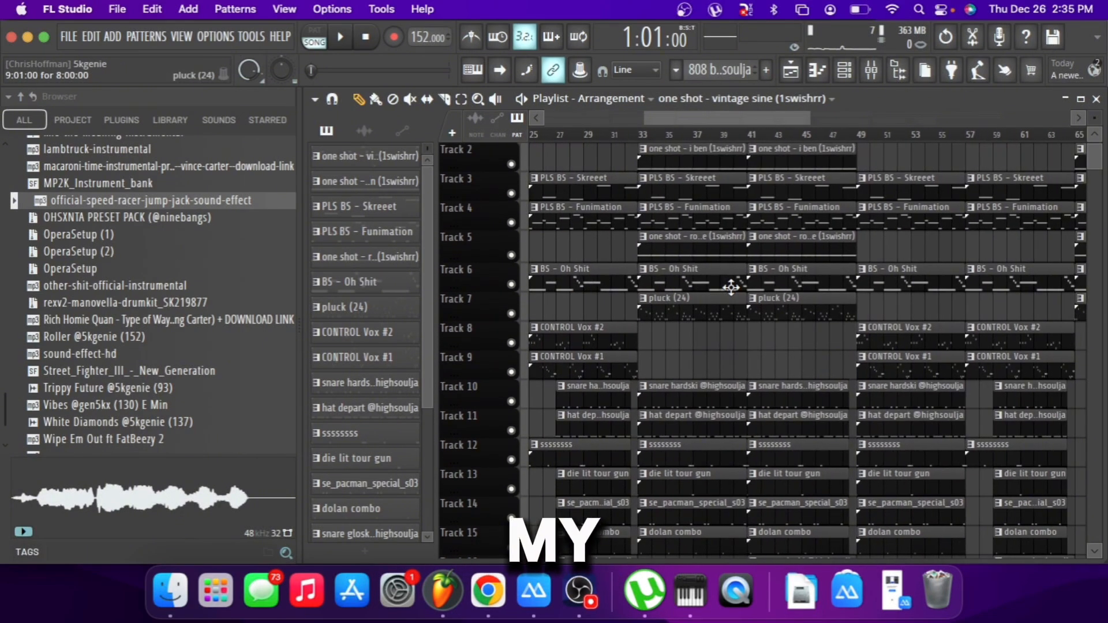
scroll(731, 286, right, 15)
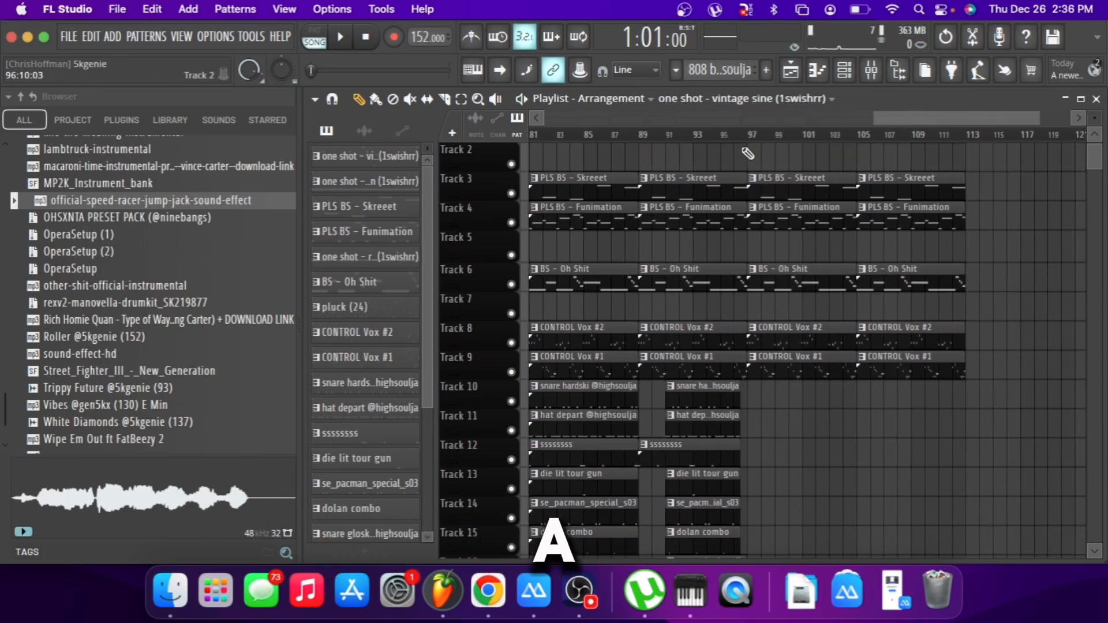
ctrl+scroll(744, 147, down, 10)
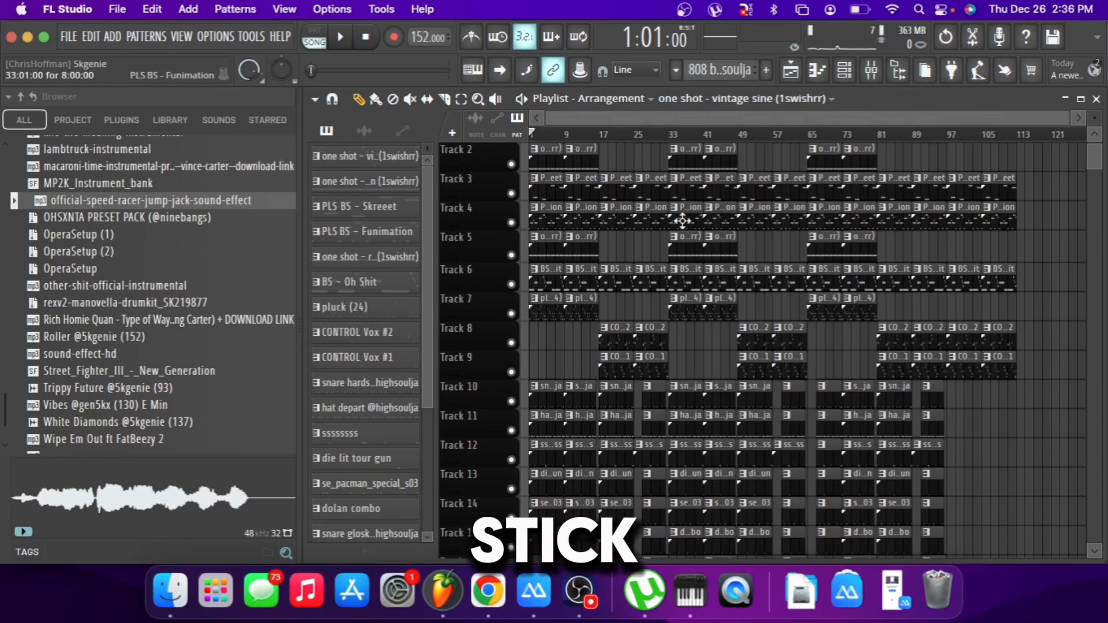
scroll(682, 220, up, 1)
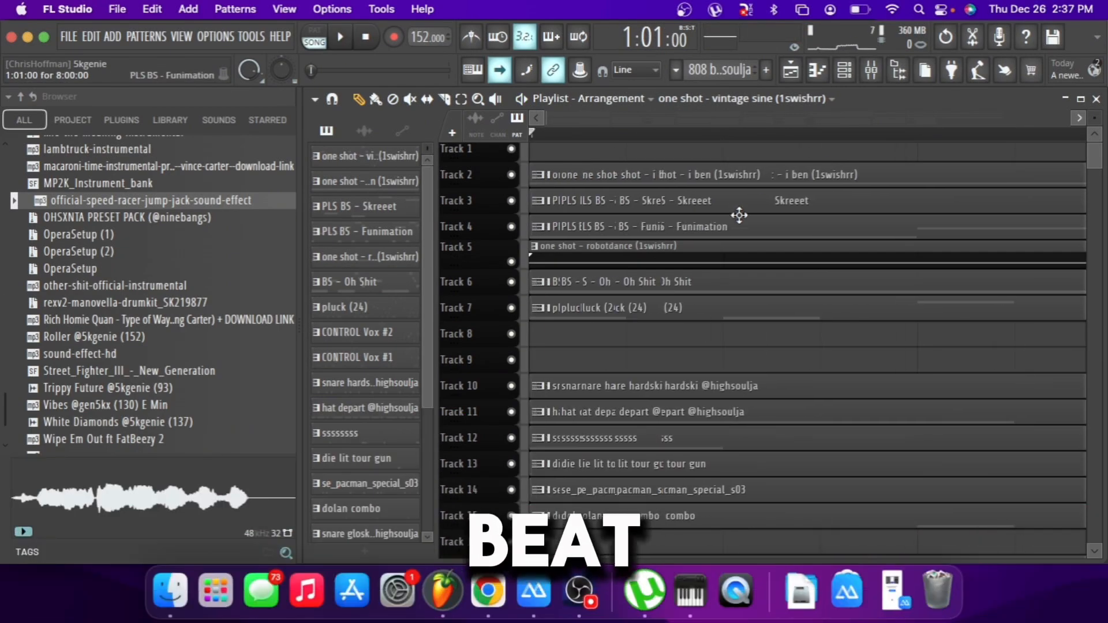
scroll(739, 215, up, 1)
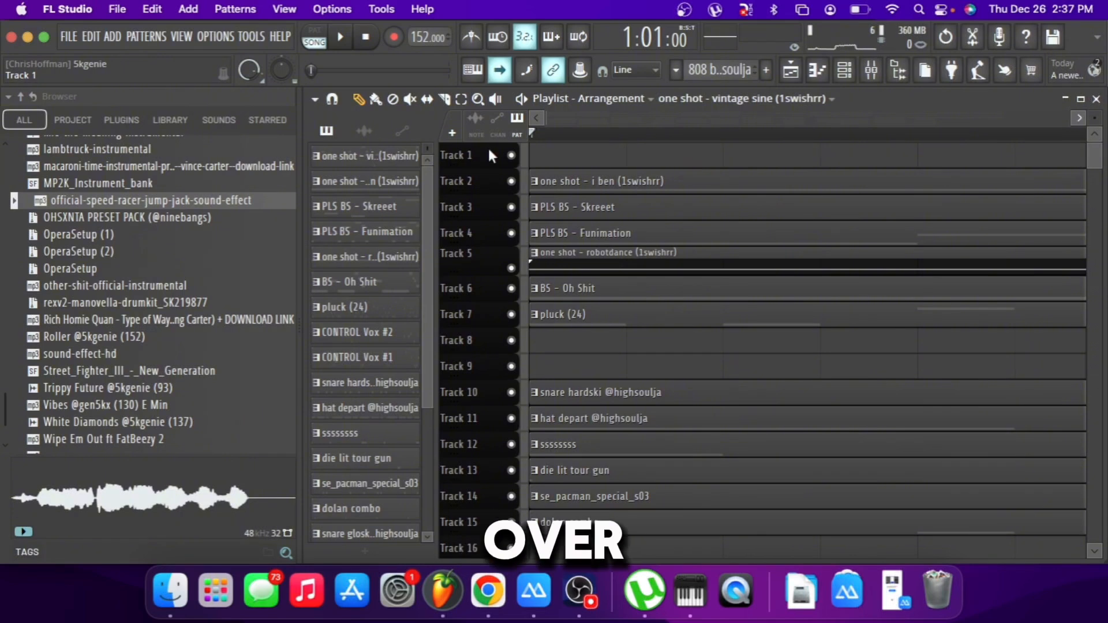
Open the "one shot - vintage sine" pattern in a widened piano roll and view the sample settings of its channel.
click(369, 160)
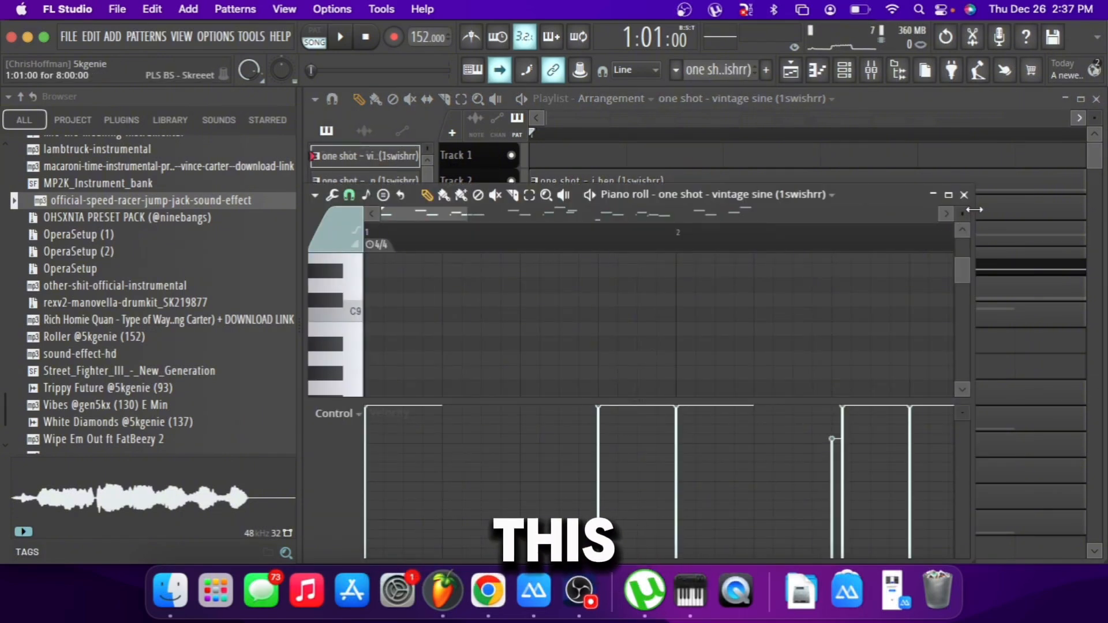
drag(973, 209, 1105, 258)
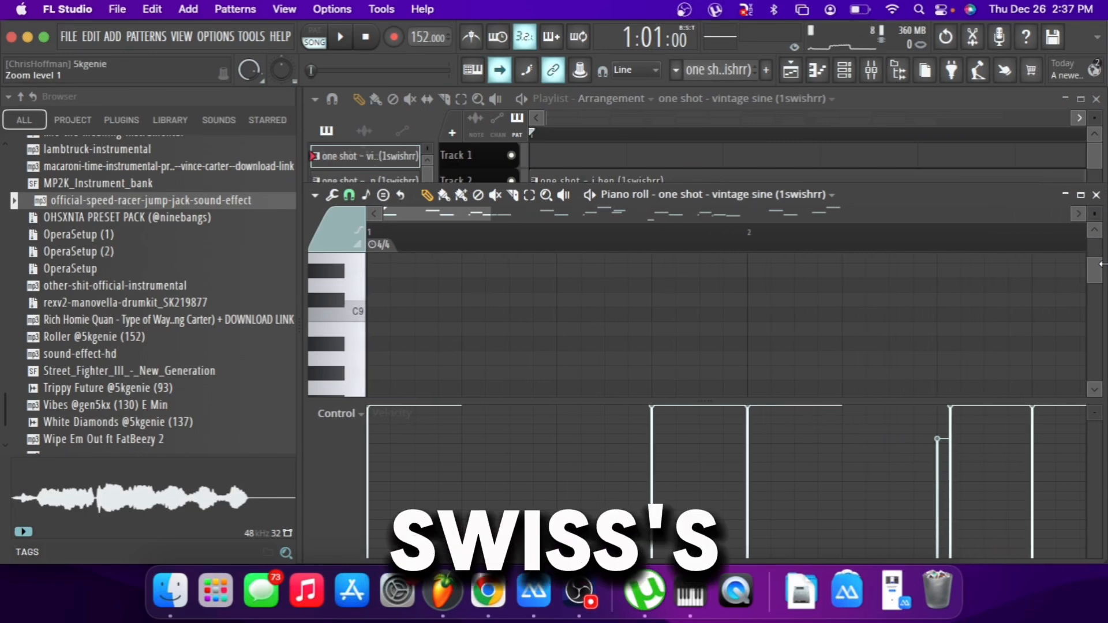
click(844, 71)
click(416, 136)
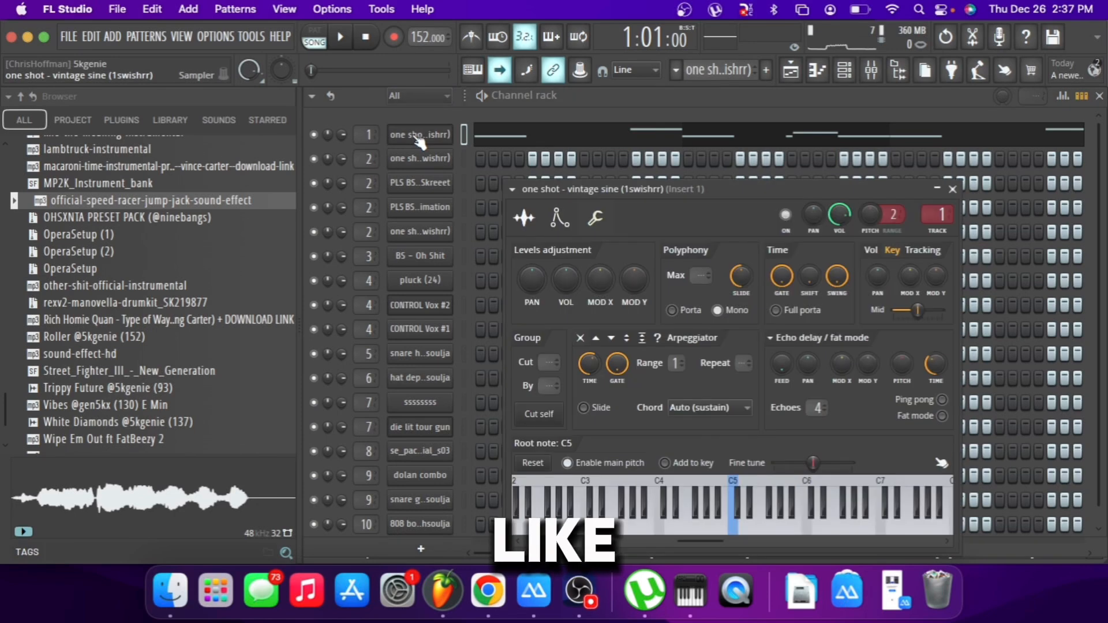
click(525, 219)
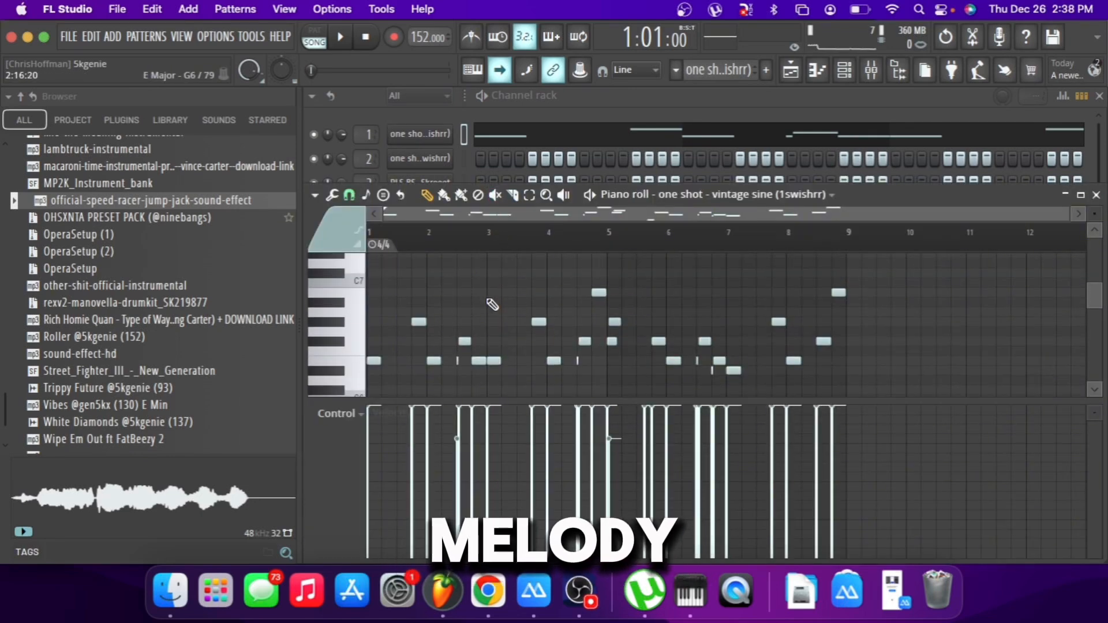
Play the vintage sine melody and examine its short notes between bars 6 and 7 in the piano roll.
scroll(492, 305, down, 1)
key(space)
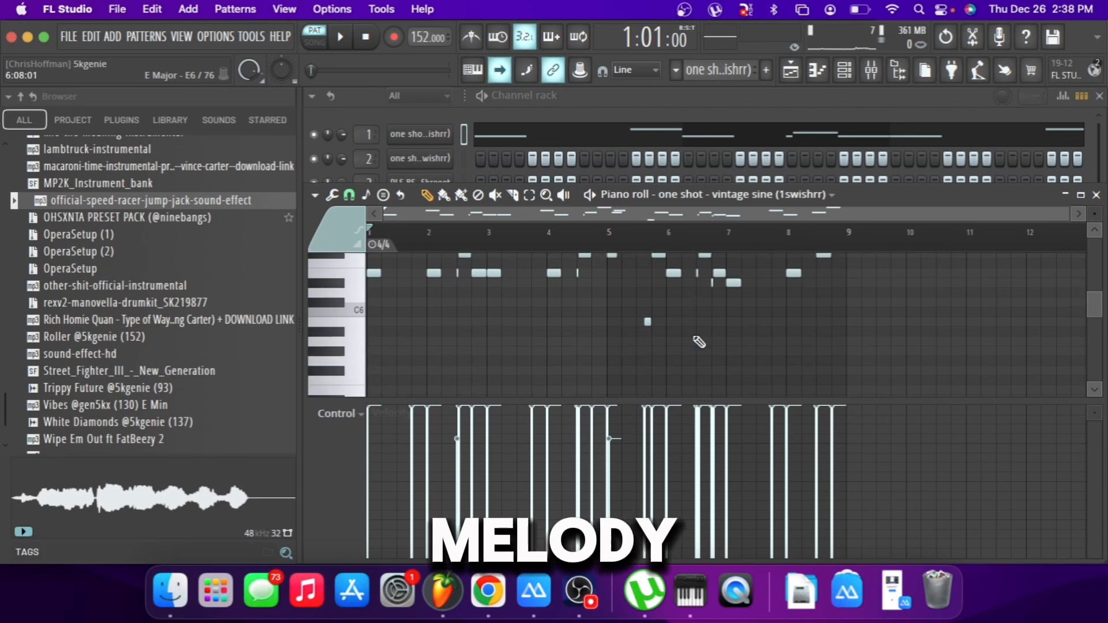
scroll(699, 342, up, 5)
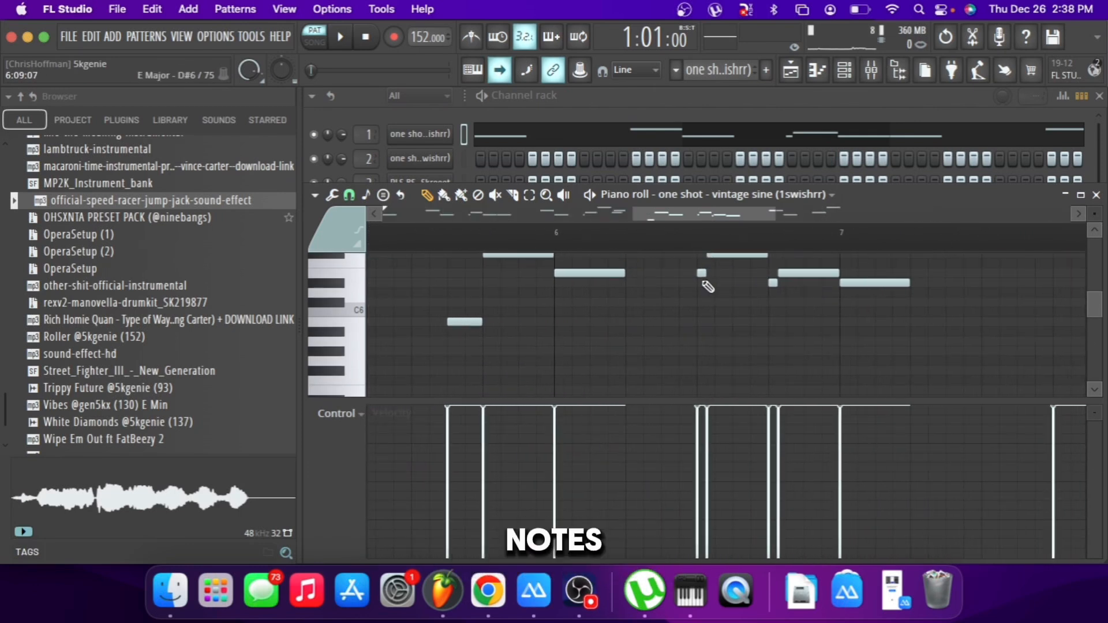
scroll(708, 289, up, 3)
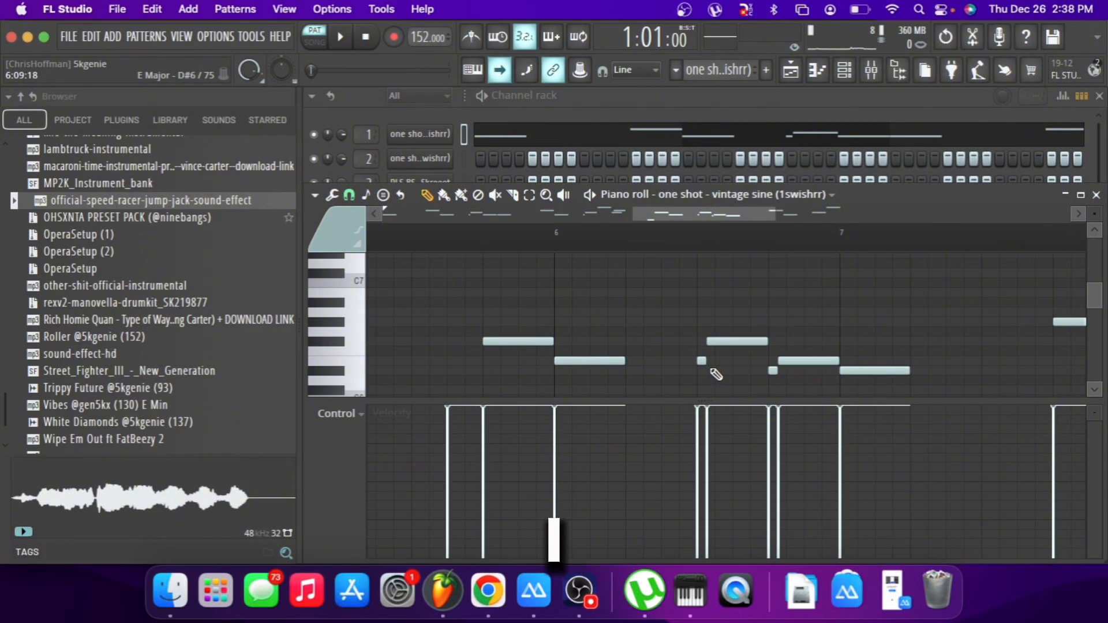
Add a D#6 note under the E6 note at bar 6 and try strumming the pair.
click(557, 372)
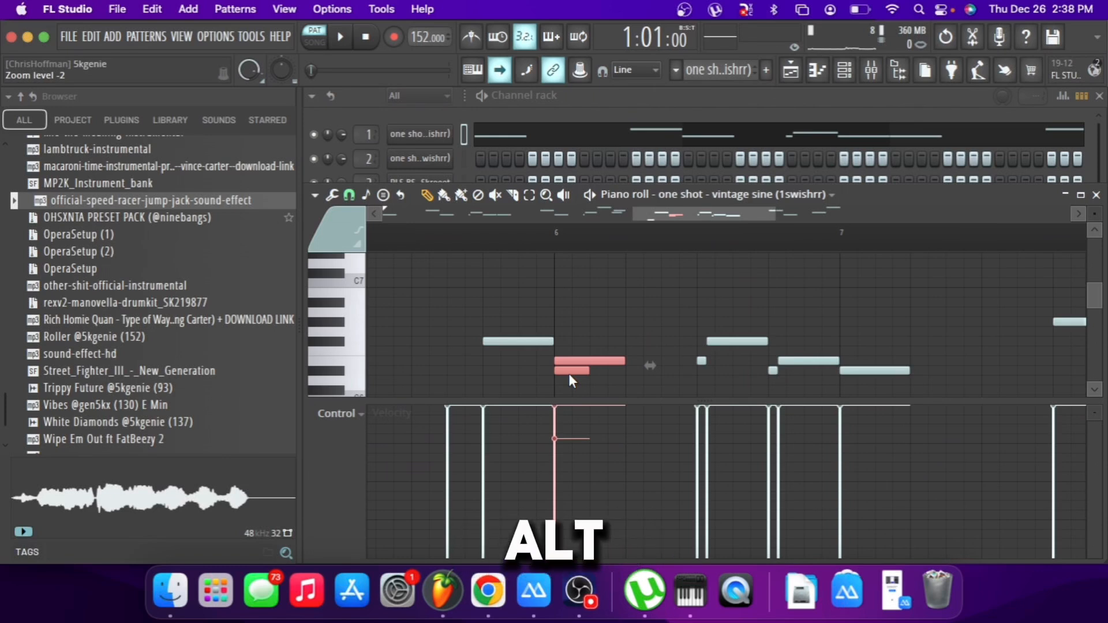
key(alt+s)
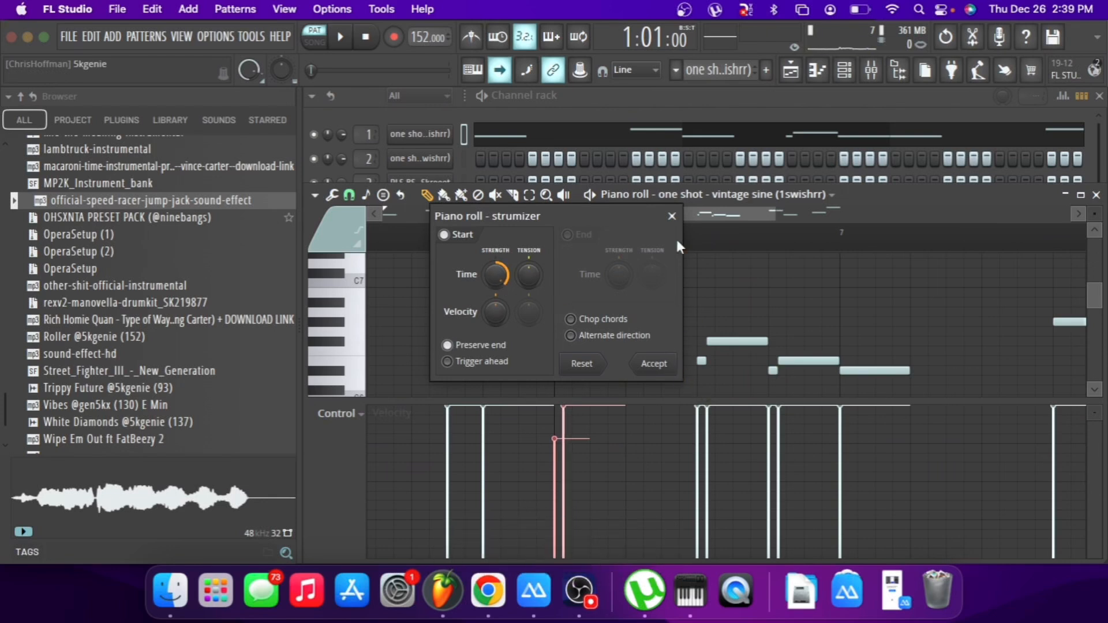
click(674, 216)
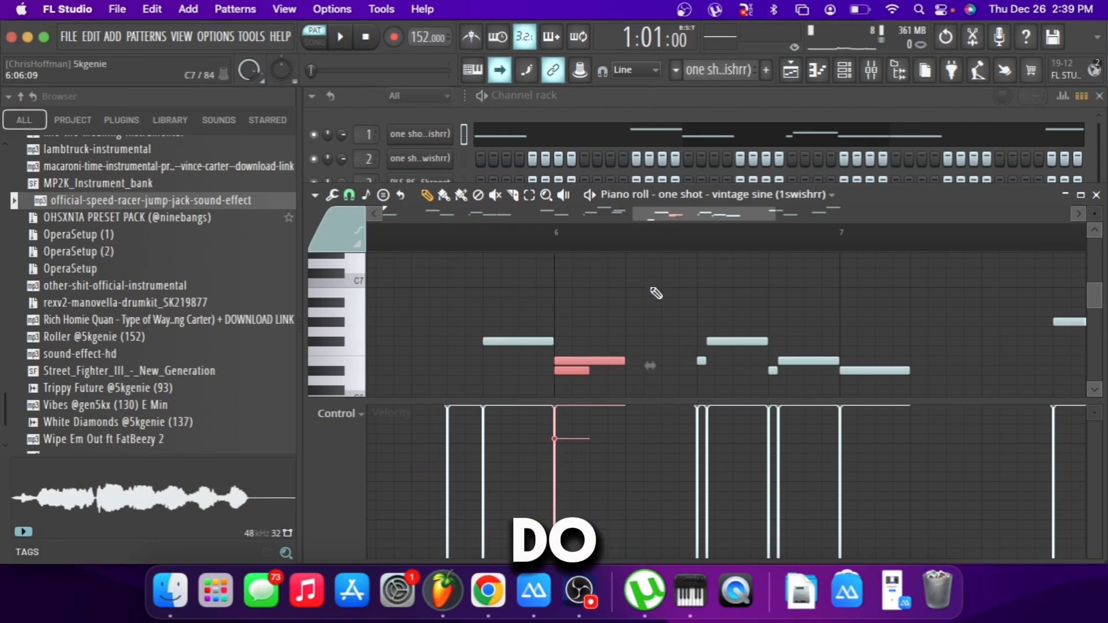
key(super+z)
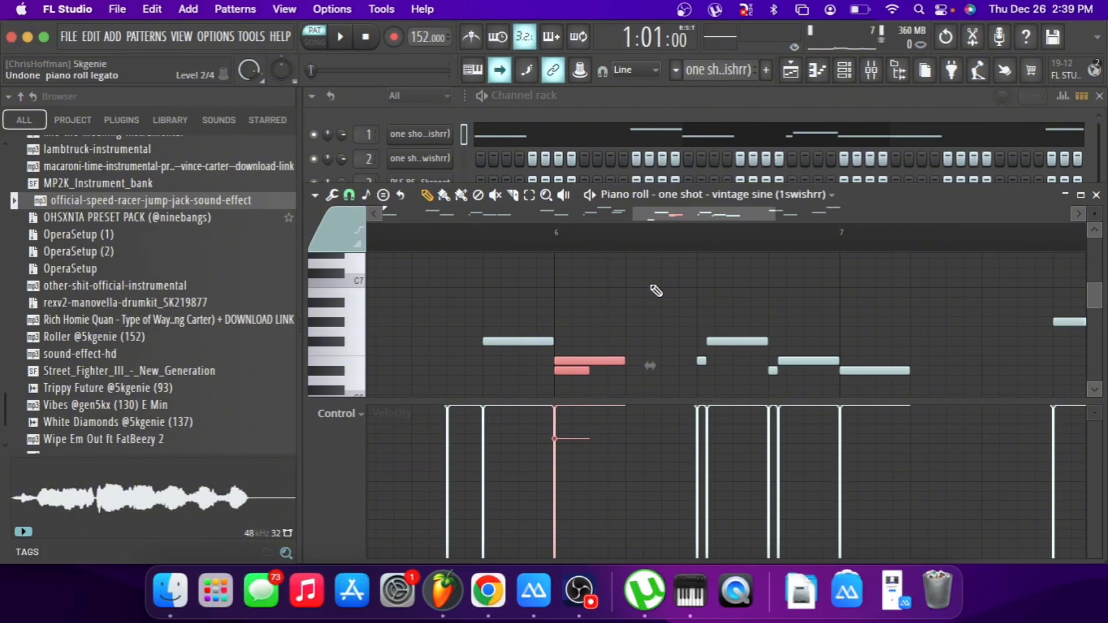
Strum the two selected notes at bar 6 and redraw the lower D#6 note at the start of the bar.
key(alt+s)
click(655, 364)
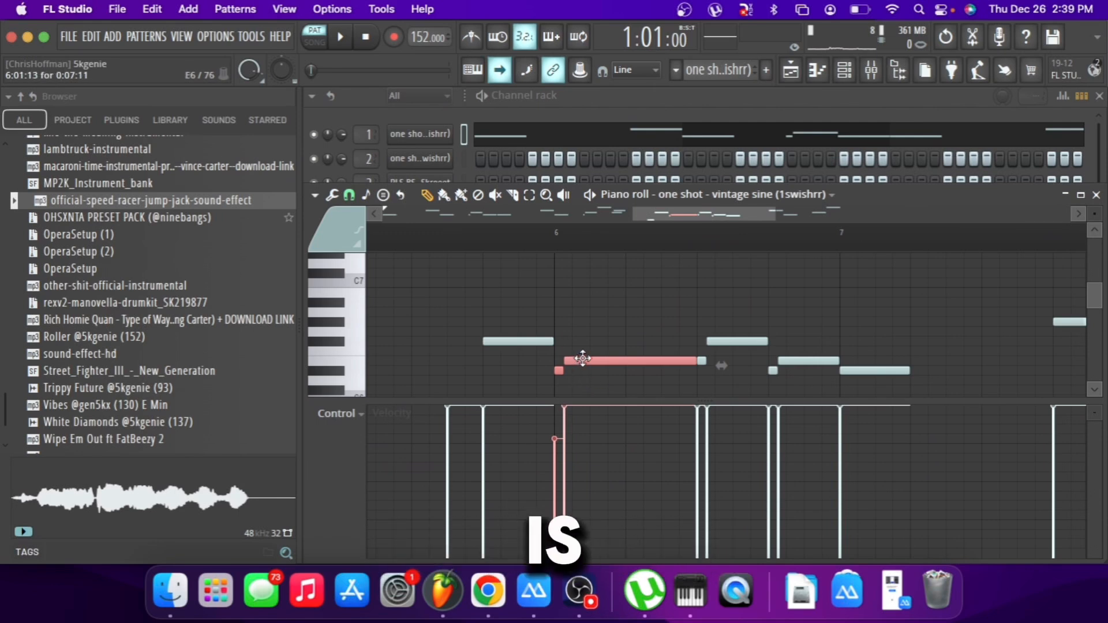
right_click(570, 372)
click(560, 371)
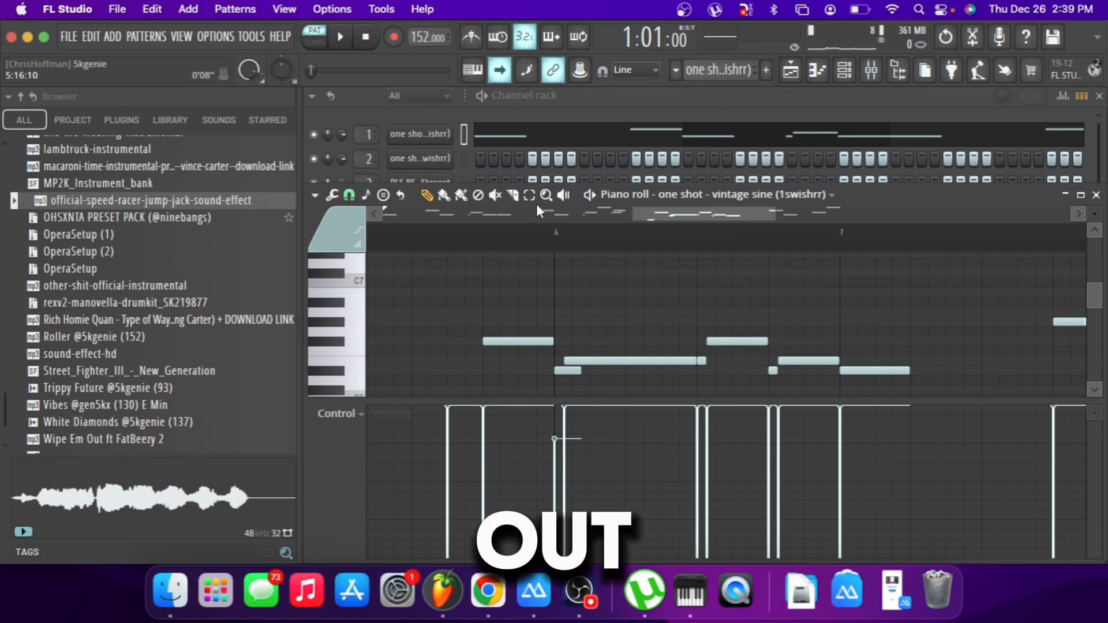
Play the strummed notes from bar 6 and undo the last edit in the piano roll.
right_click(559, 232)
right_click(559, 232)
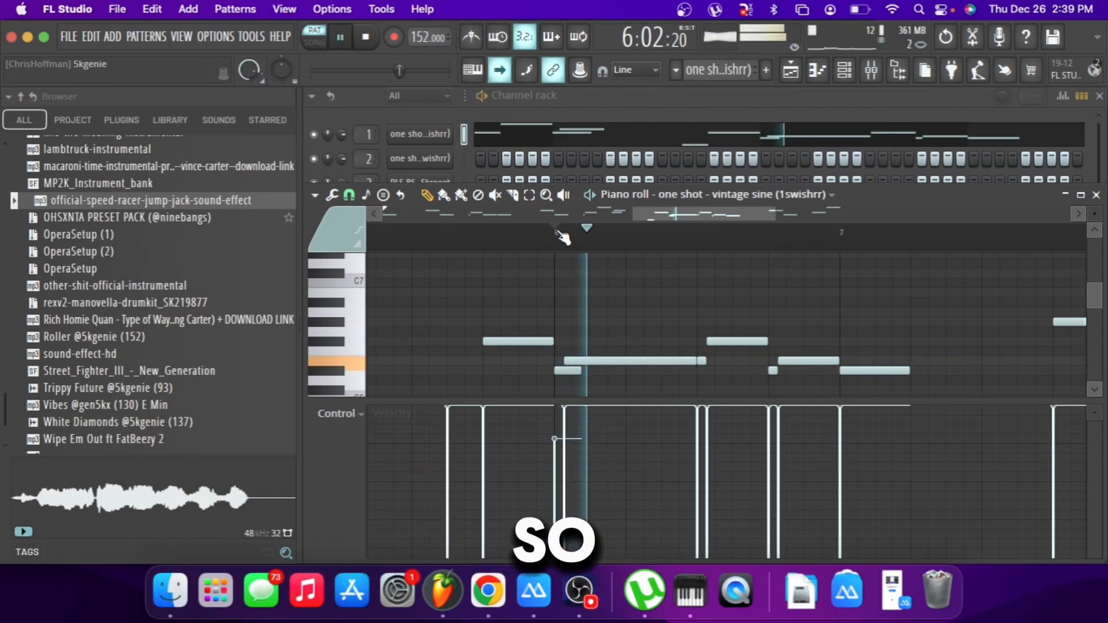
right_click(559, 232)
key(space)
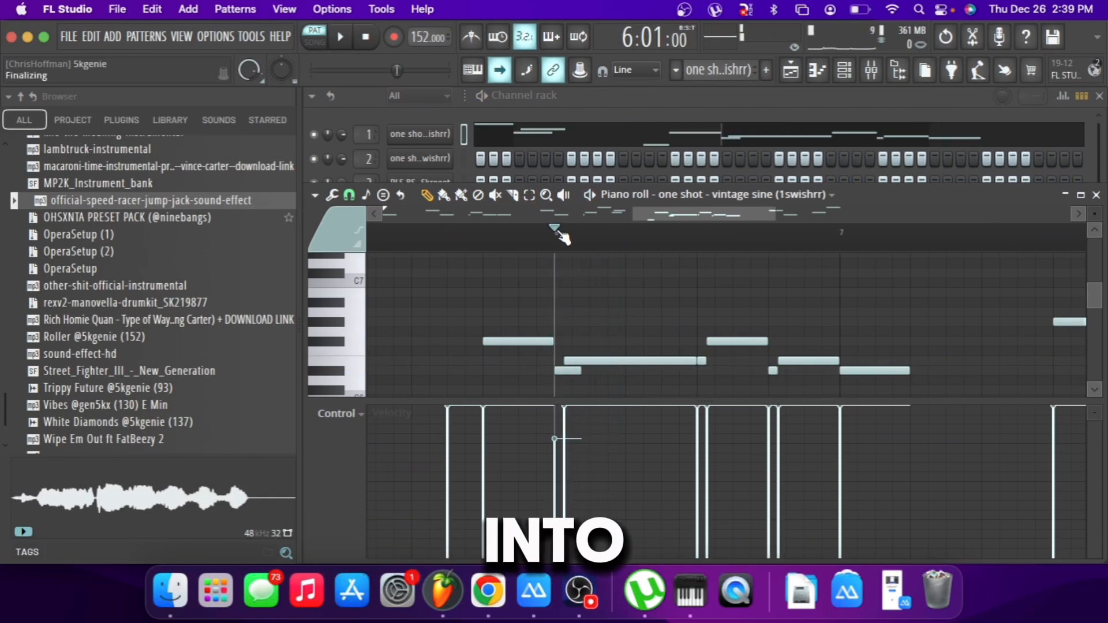
key(super+z)
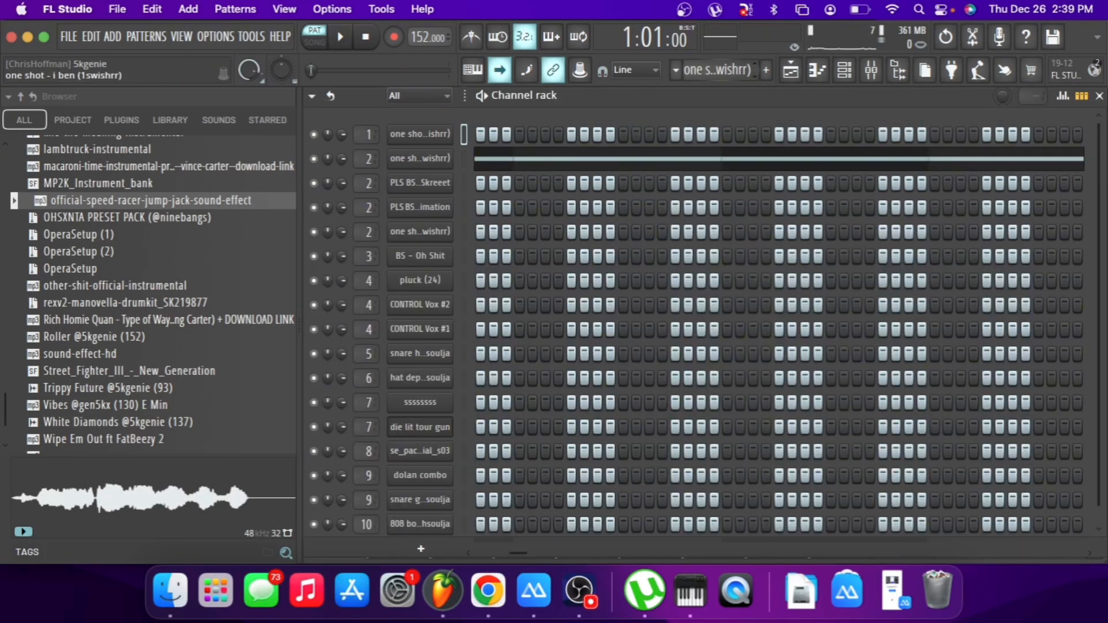
View the sampler settings and note timing of the "one shot - i ben" pad, and return to the channel rack.
click(420, 158)
drag(610, 339, 607, 189)
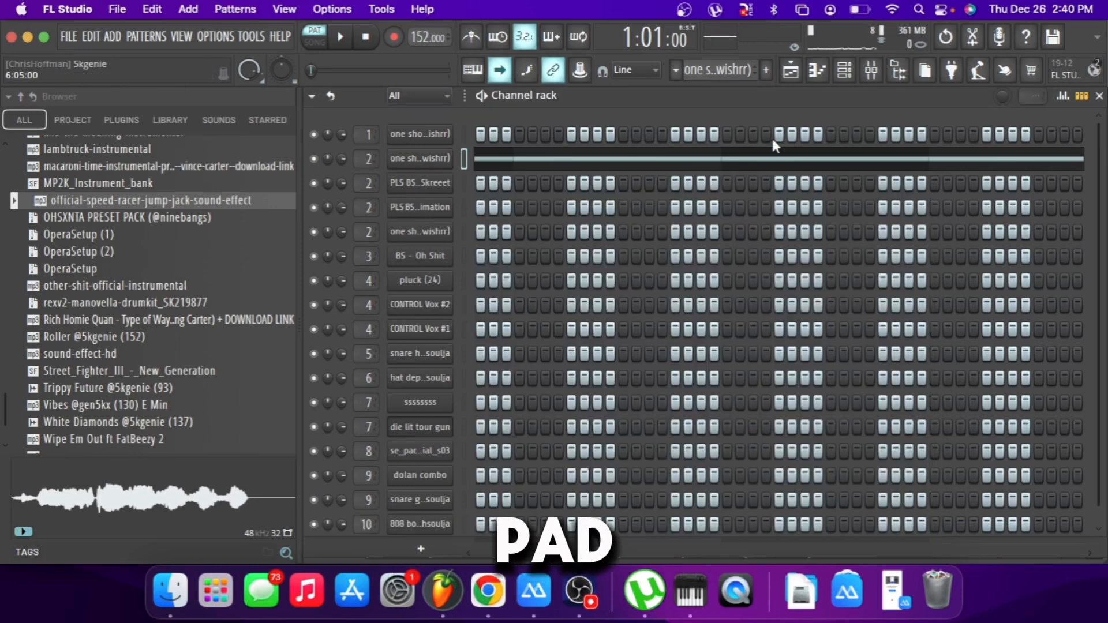
click(762, 160)
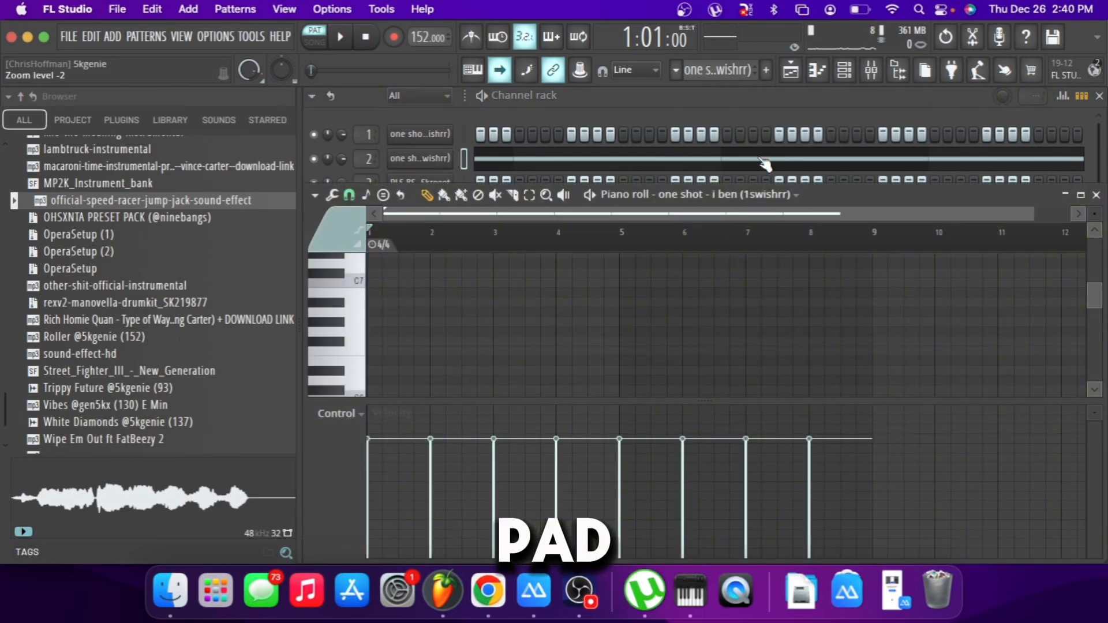
scroll(669, 249, down, 1)
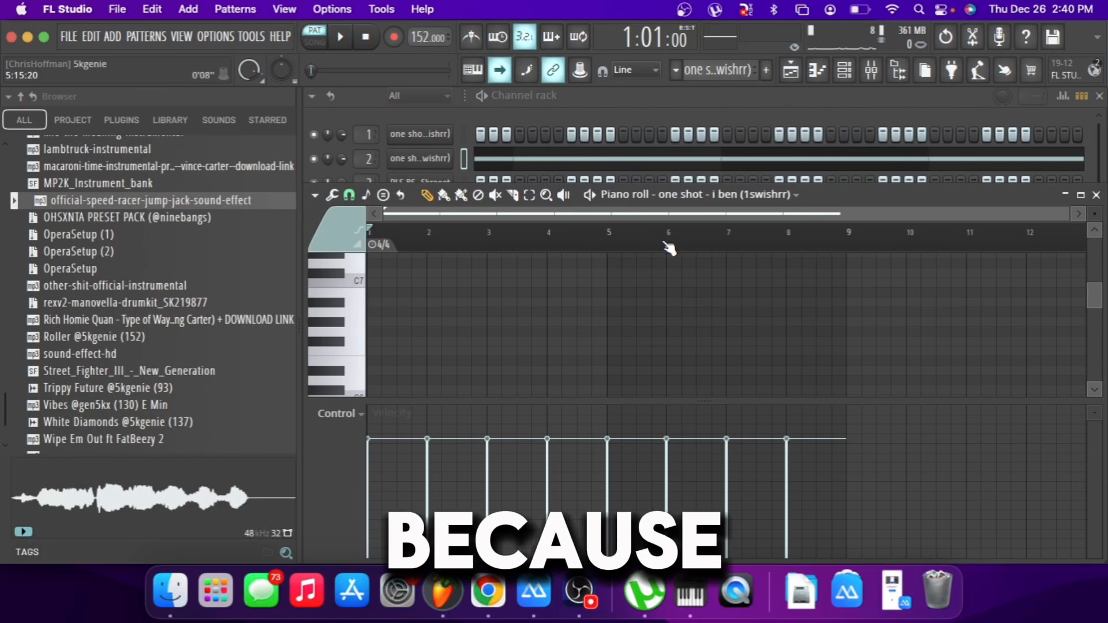
scroll(655, 381, up, 3)
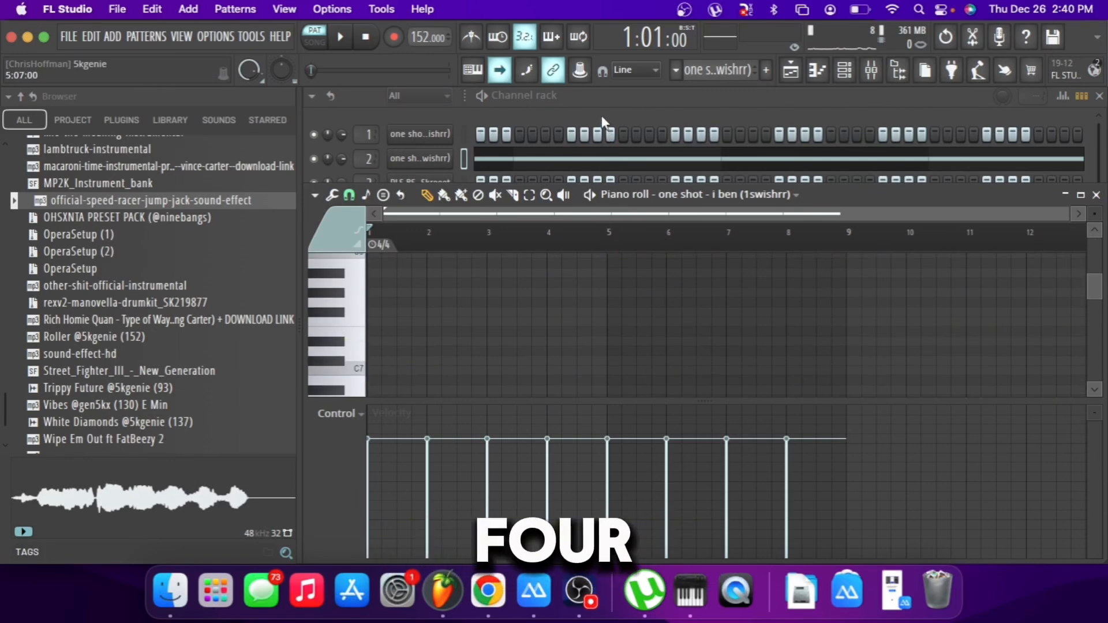
click(601, 116)
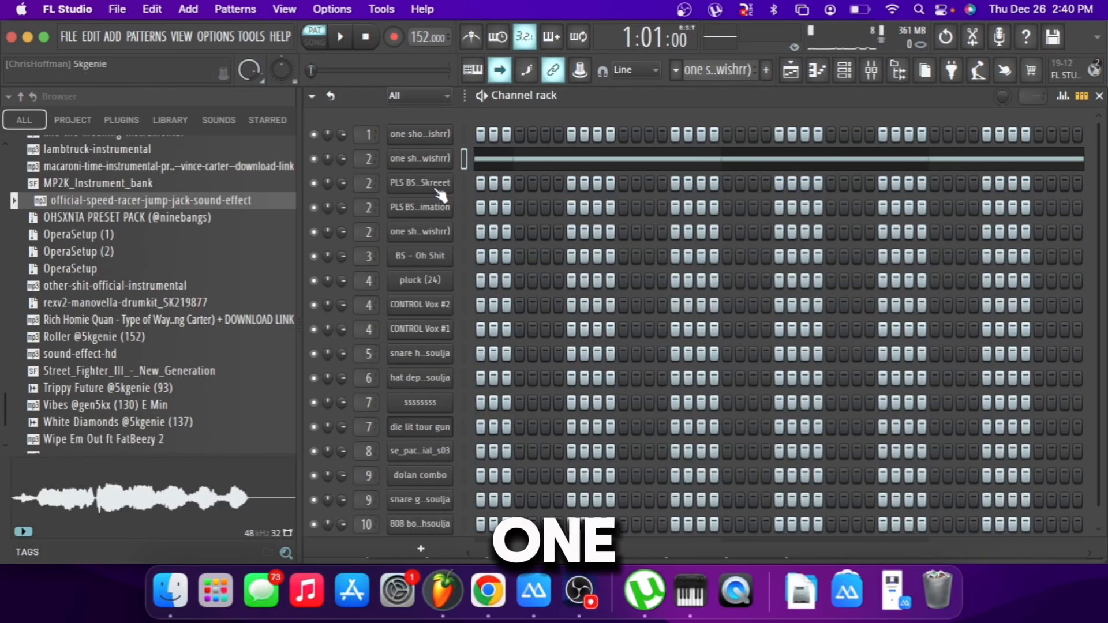
Examine the sustained notes of the i ben pad in its piano roll and play the pattern.
click(492, 165)
scroll(470, 289, down, 5)
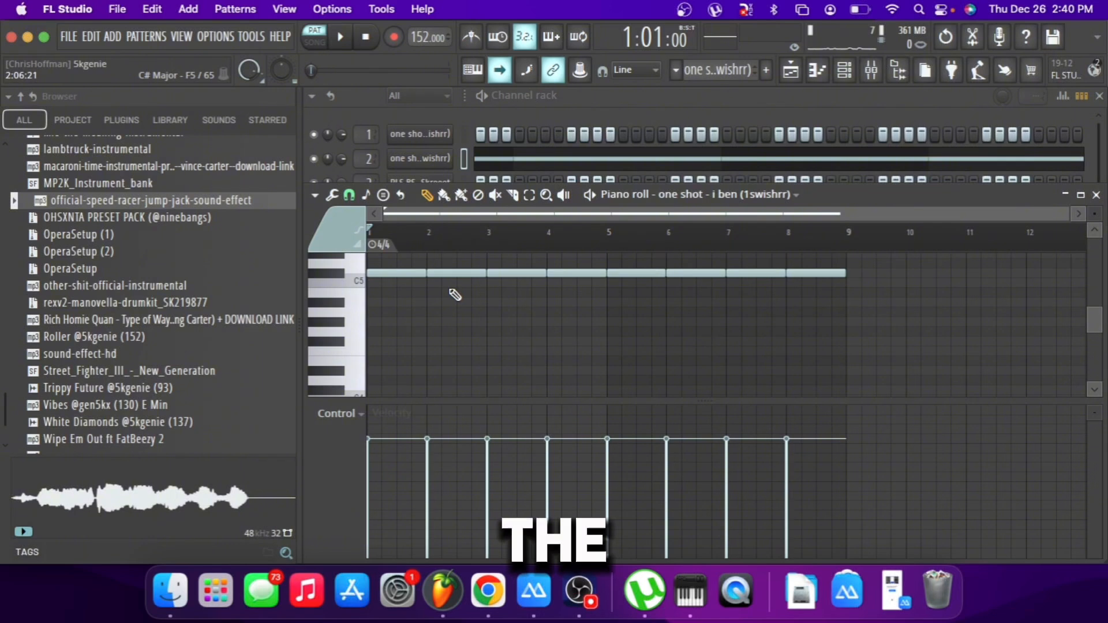
scroll(455, 295, up, 2)
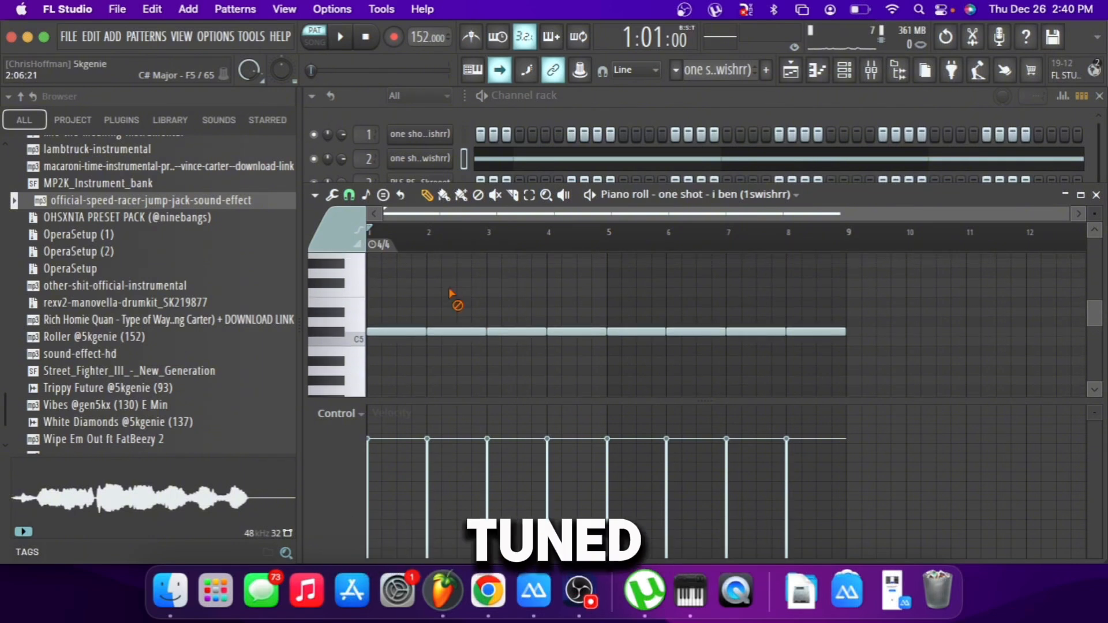
key(space)
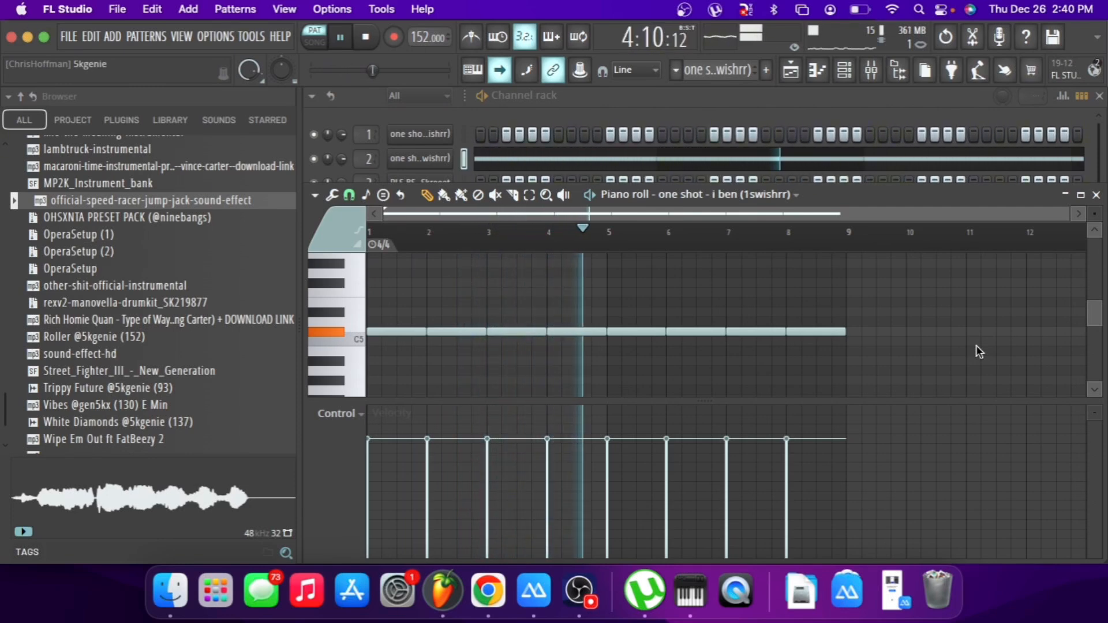
key(space)
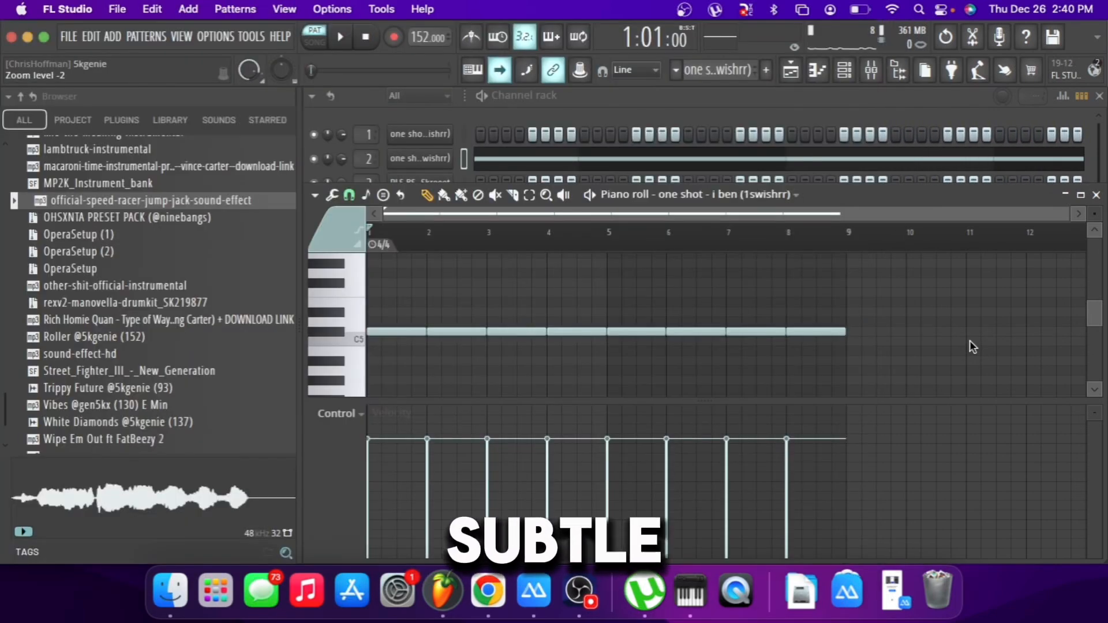
click(789, 107)
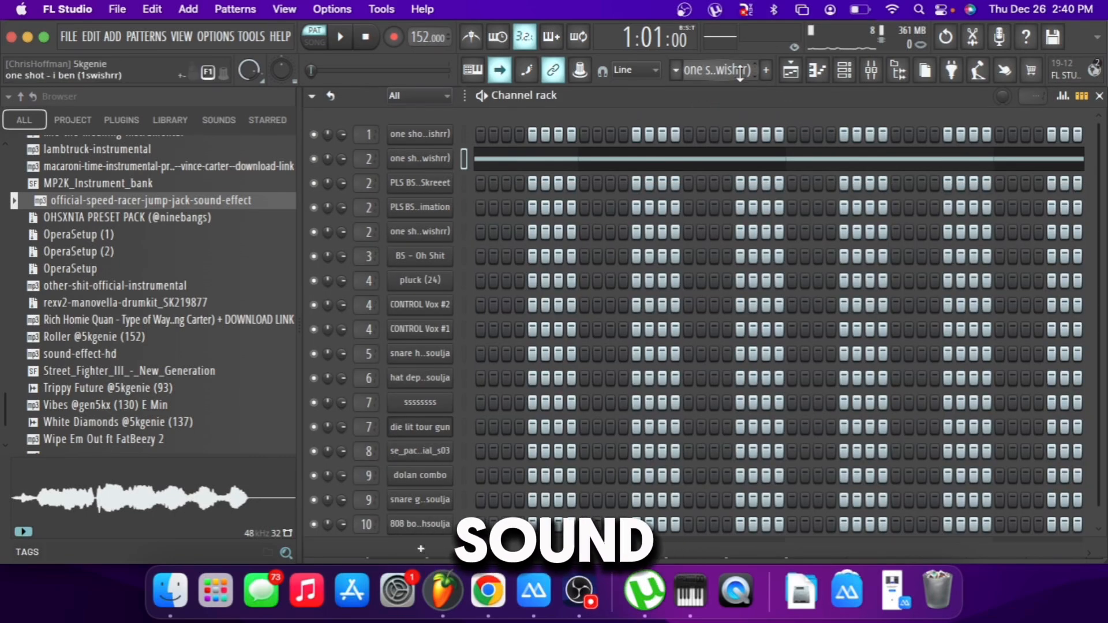
Open the "PLS BS - Skreeet" pattern, view the sampler settings of its channel, and close them.
click(420, 183)
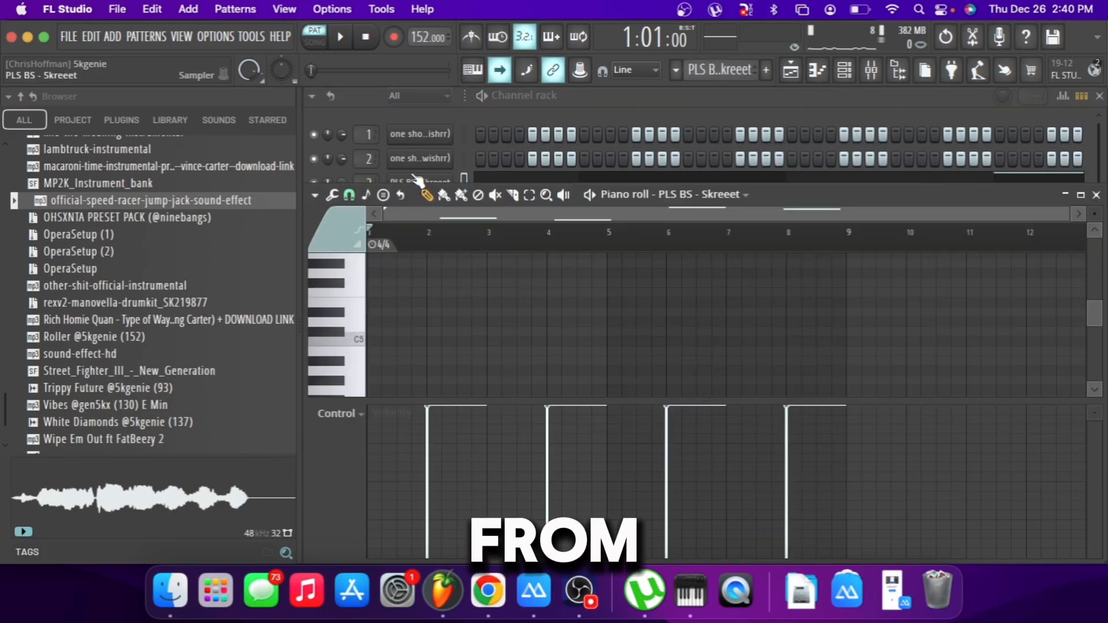
click(418, 183)
drag(530, 208, 524, 140)
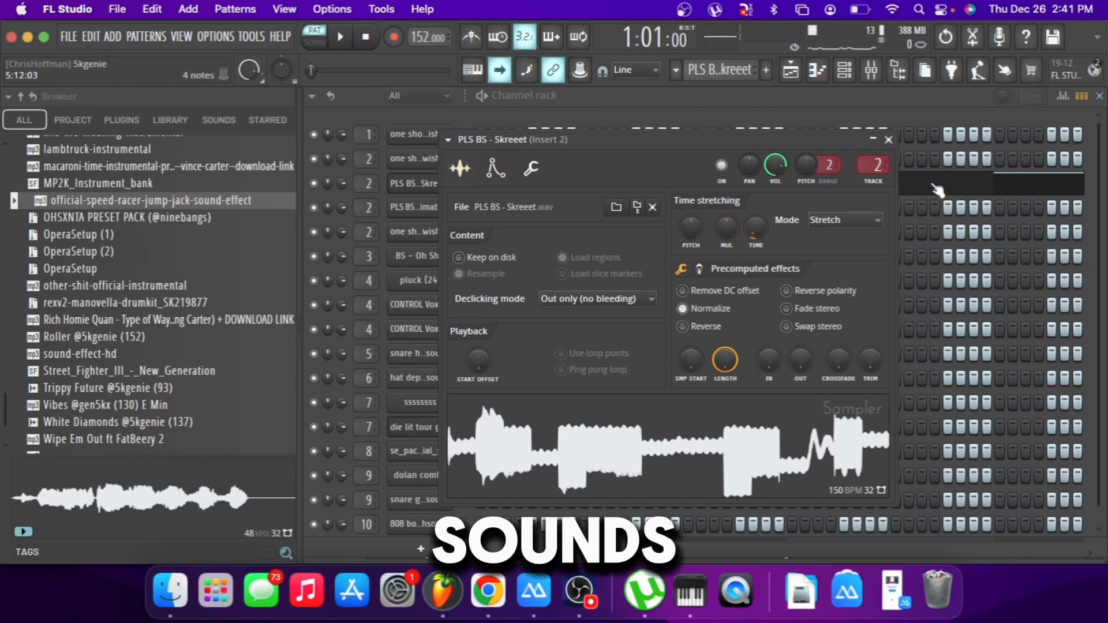
click(888, 140)
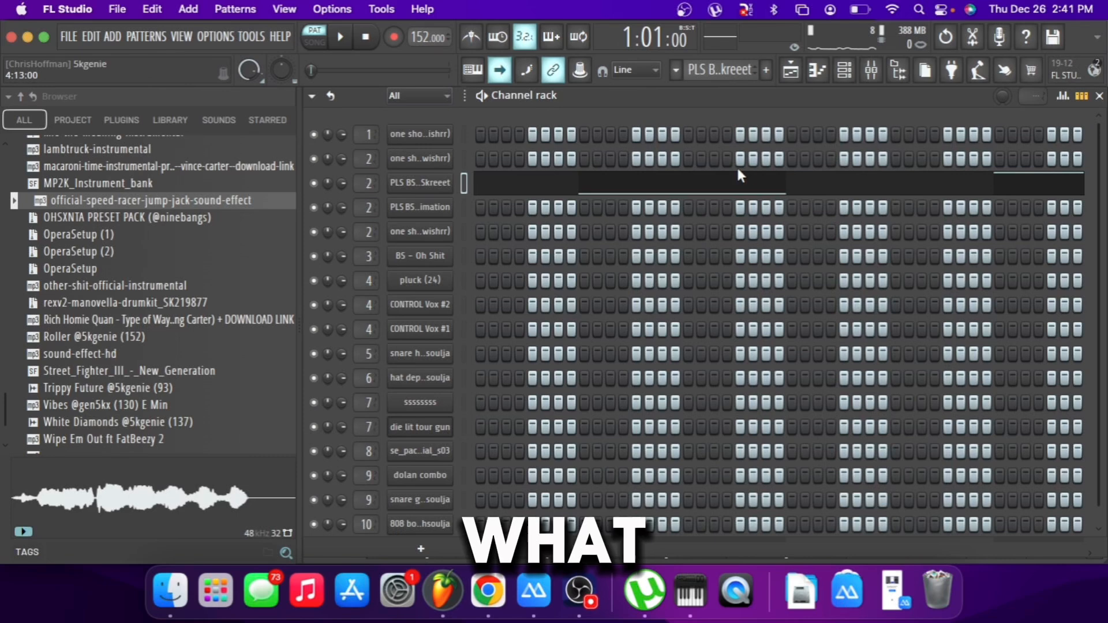
Examine the pitches and timing of the PLS BS - Skreeet notes in the piano roll.
click(726, 193)
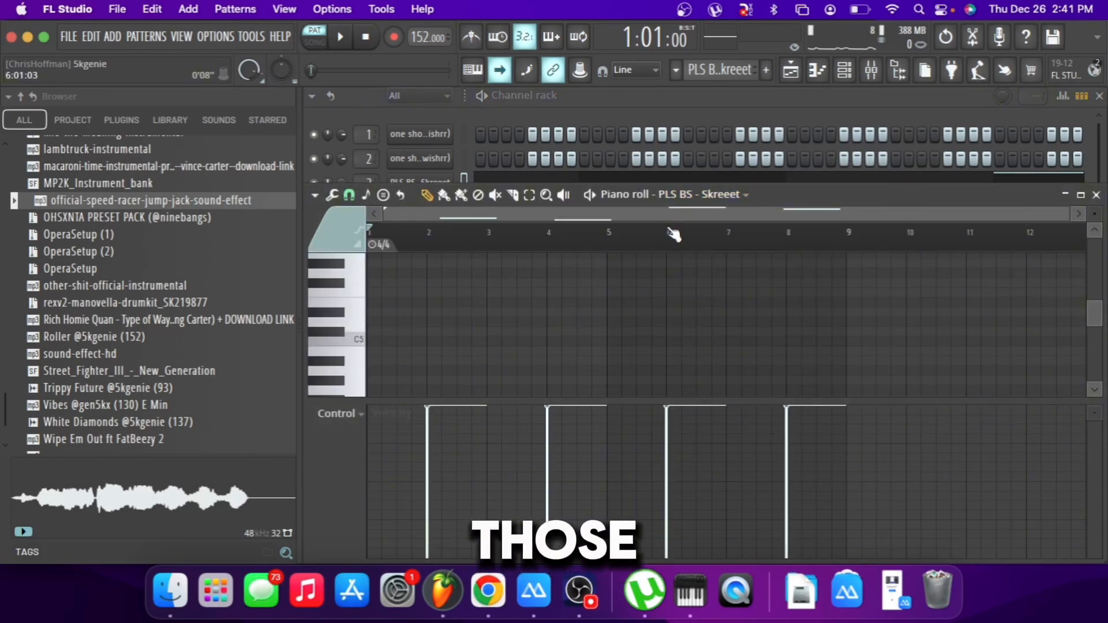
scroll(683, 296, up, 4)
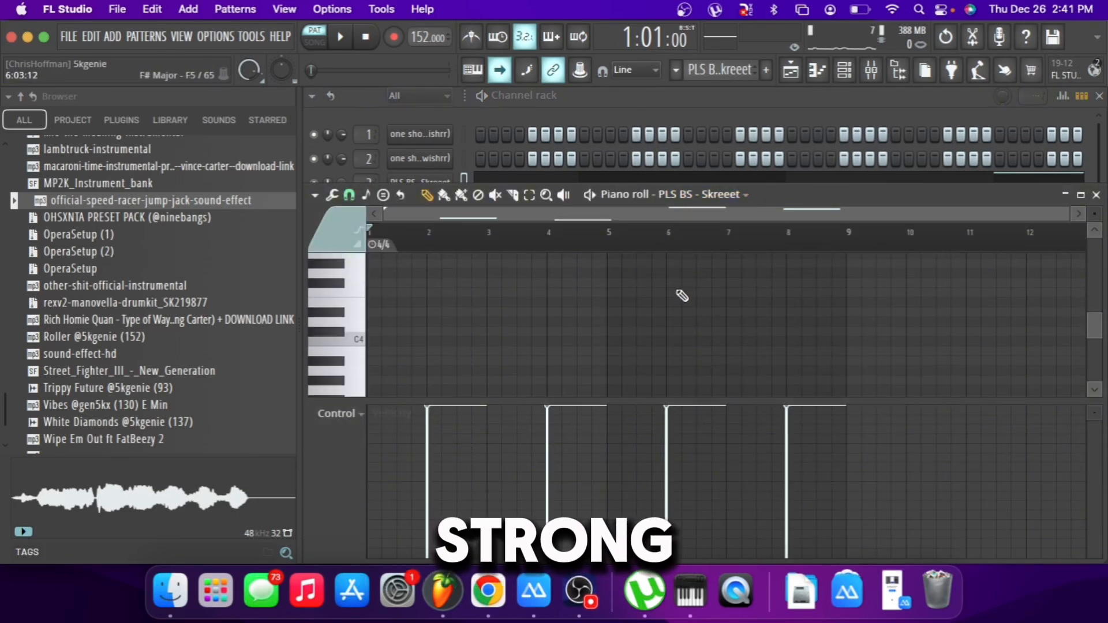
scroll(682, 296, up, 1)
scroll(683, 296, down, 3)
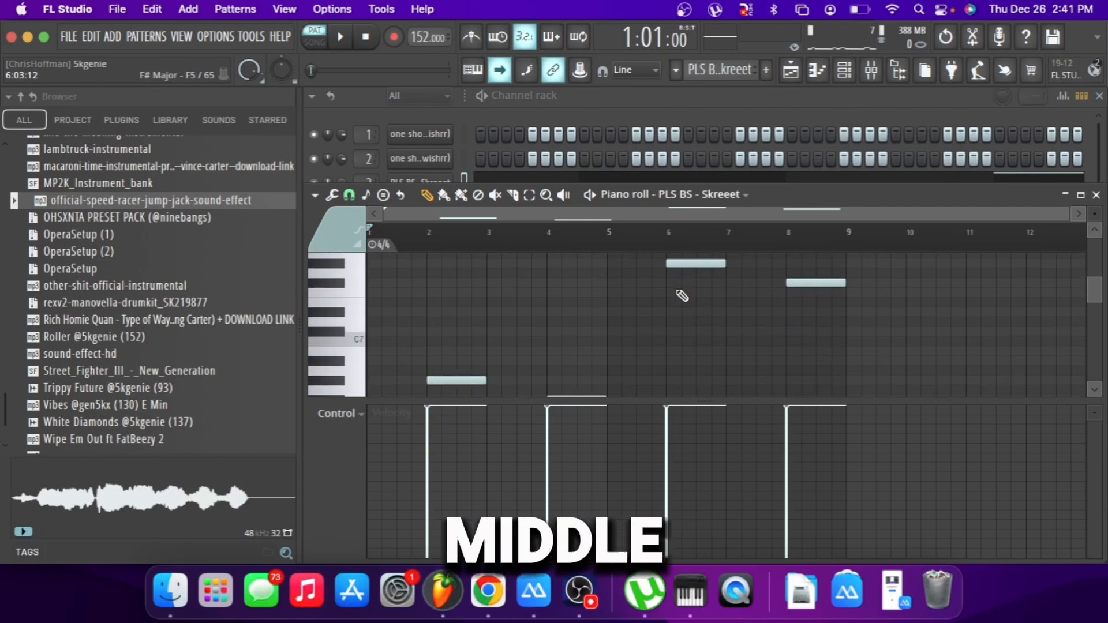
scroll(681, 296, down, 3)
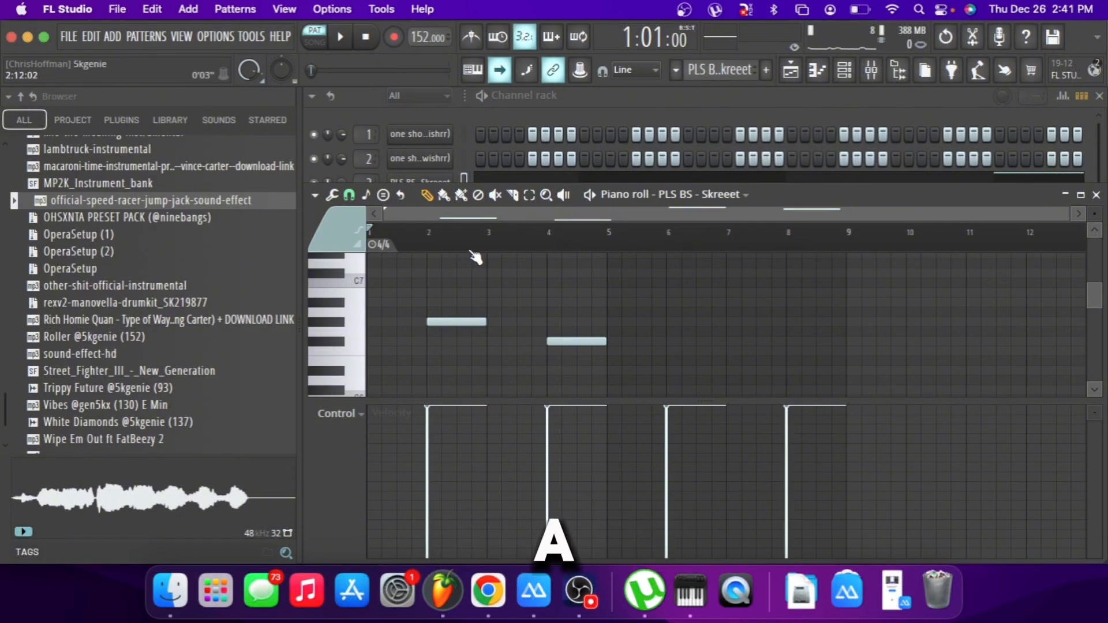
Turn on the metronome and play the PLS BS - Skreeet pattern through.
click(471, 36)
key(space)
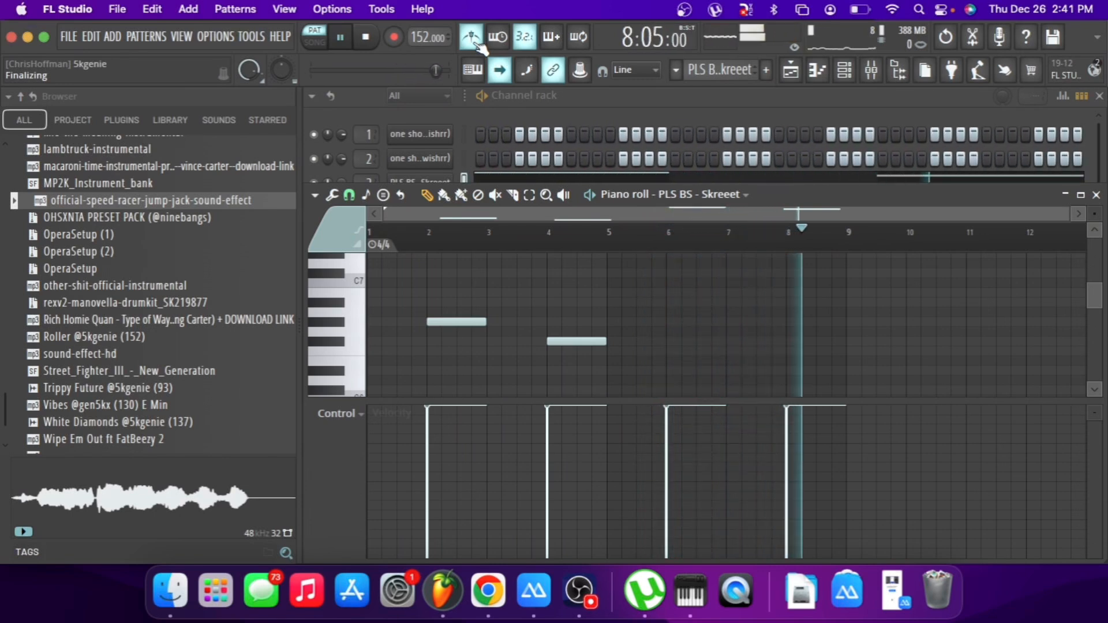
key(space)
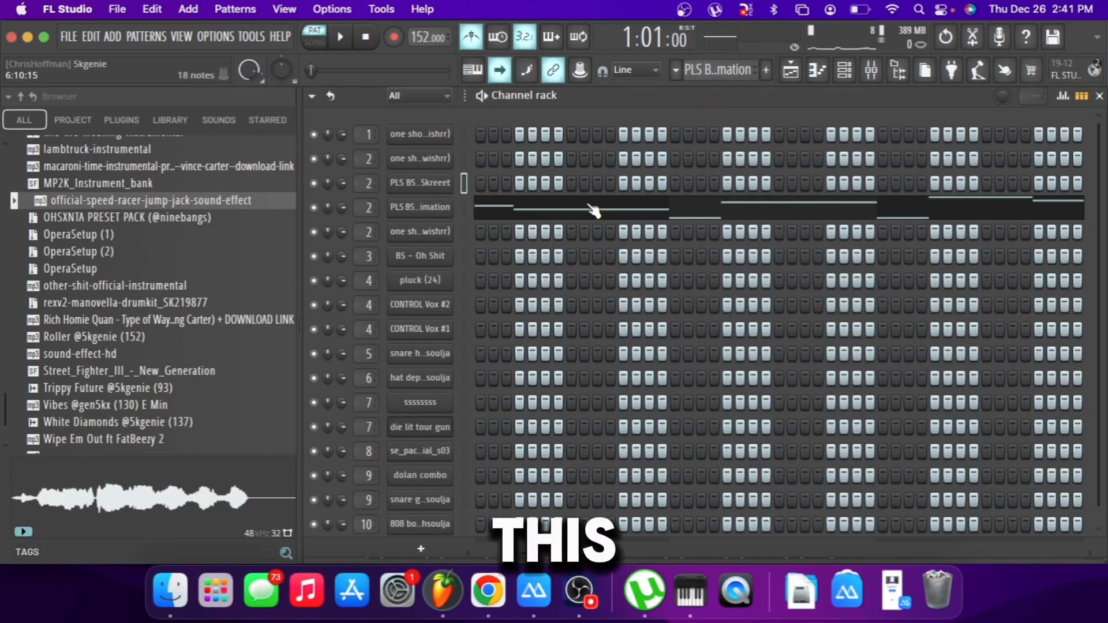
Examine the PLS BS - Funimation notes in the piano roll and view the sampler settings of its channel.
click(598, 212)
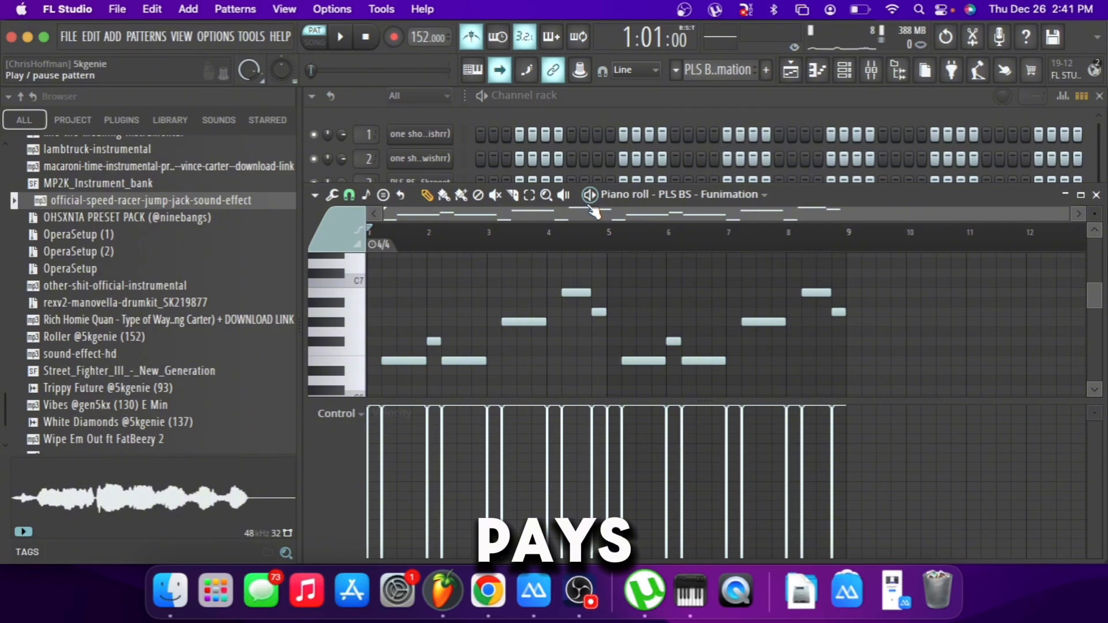
scroll(559, 277, down, 1)
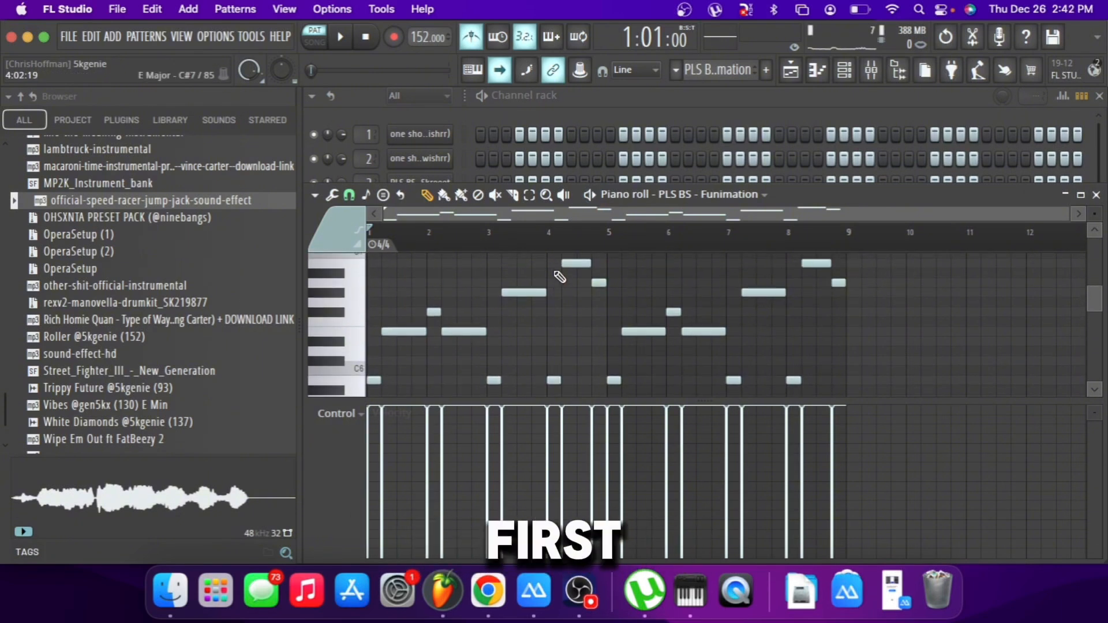
click(466, 119)
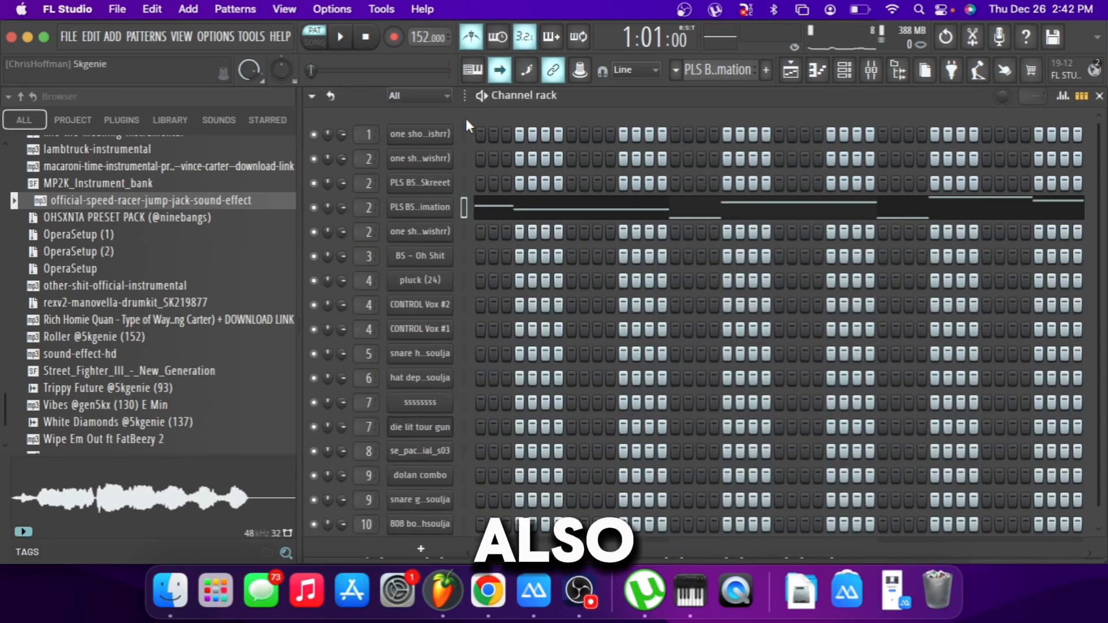
click(434, 230)
click(434, 213)
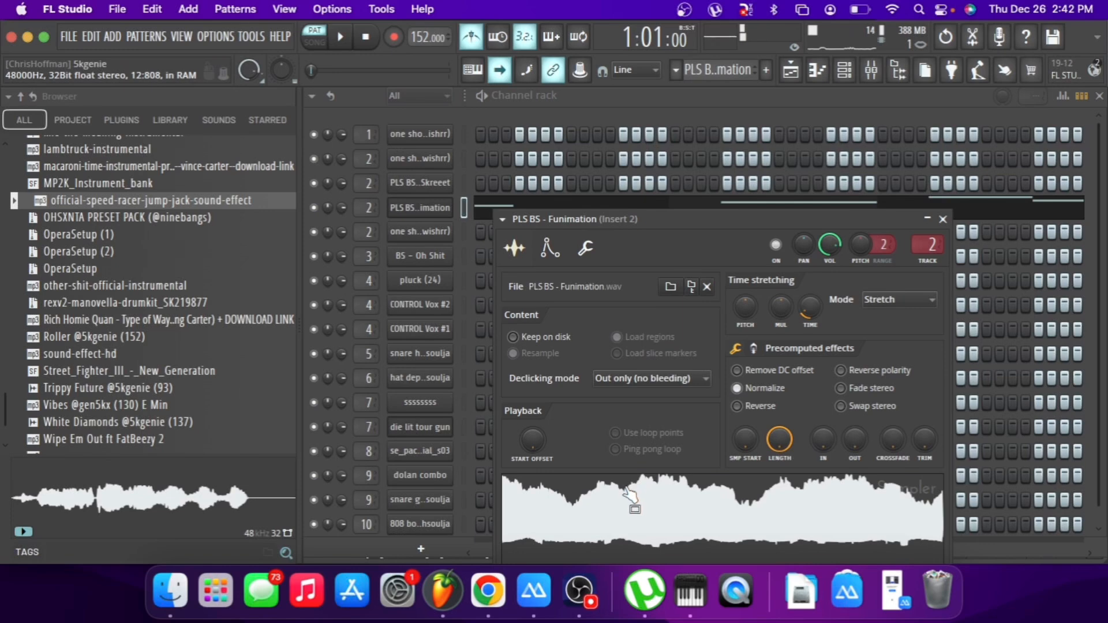
Play the PLS BS - Funimation pattern alone, switch off the metronome, and play it together with PLS BS - Skreeet in the playlist.
click(486, 210)
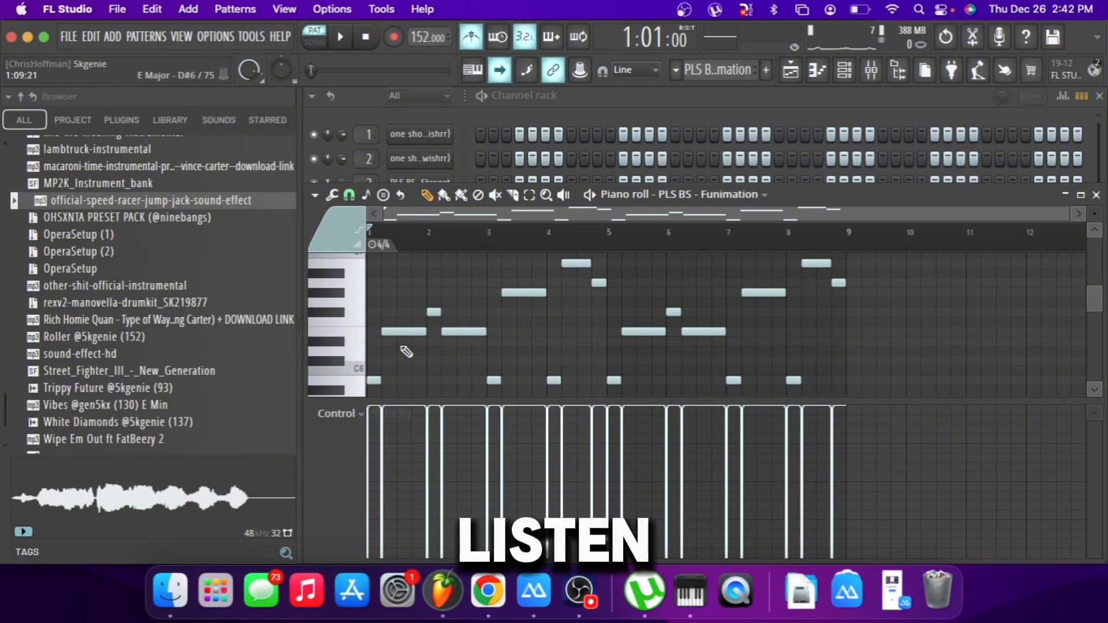
key(space)
click(472, 37)
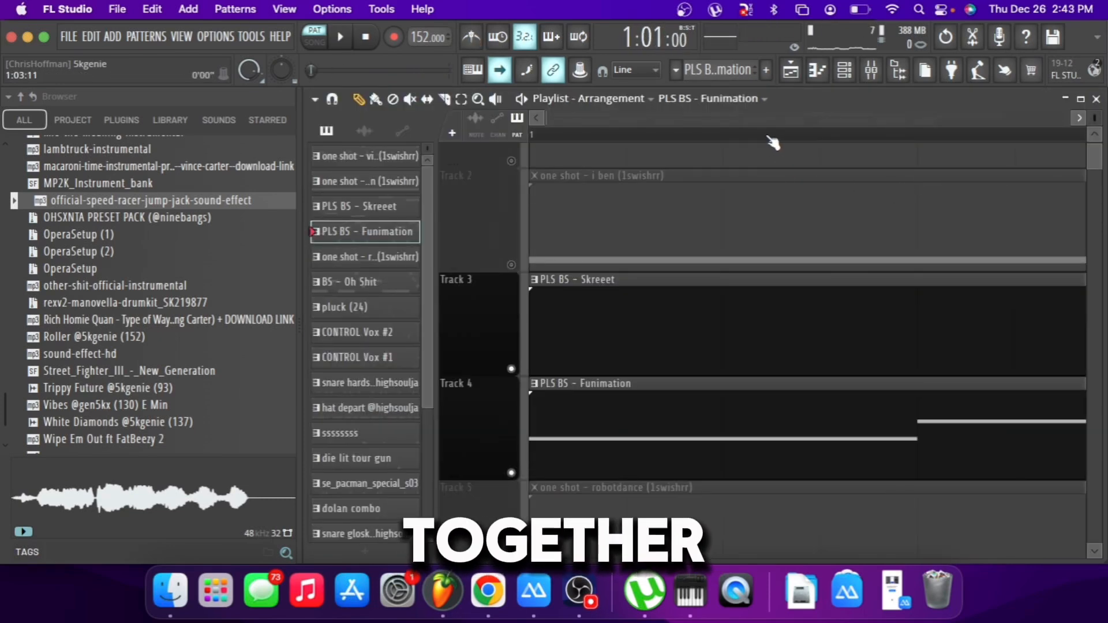
key(space)
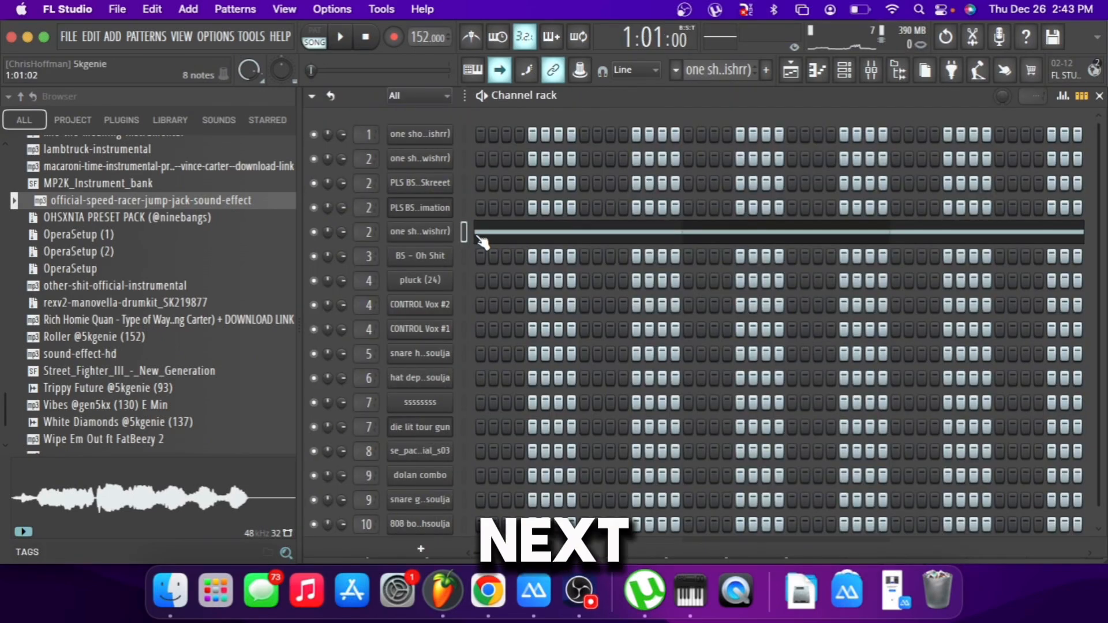
View the sampler settings and piano roll of the "one shot - robotdance" channel, and play its pattern.
click(453, 232)
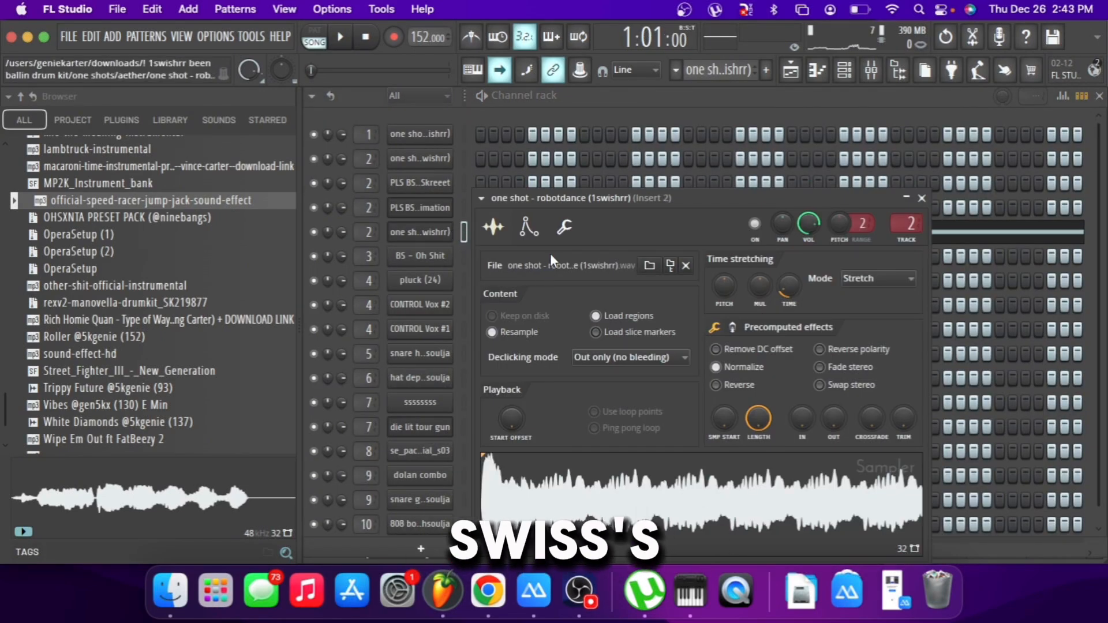
drag(606, 192, 602, 141)
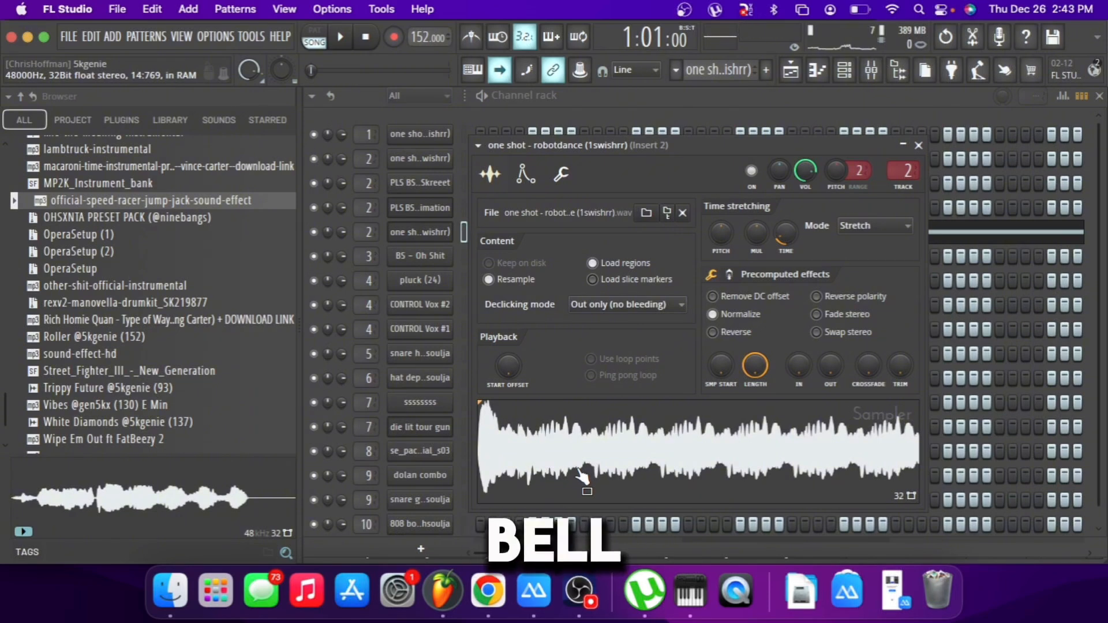
click(817, 68)
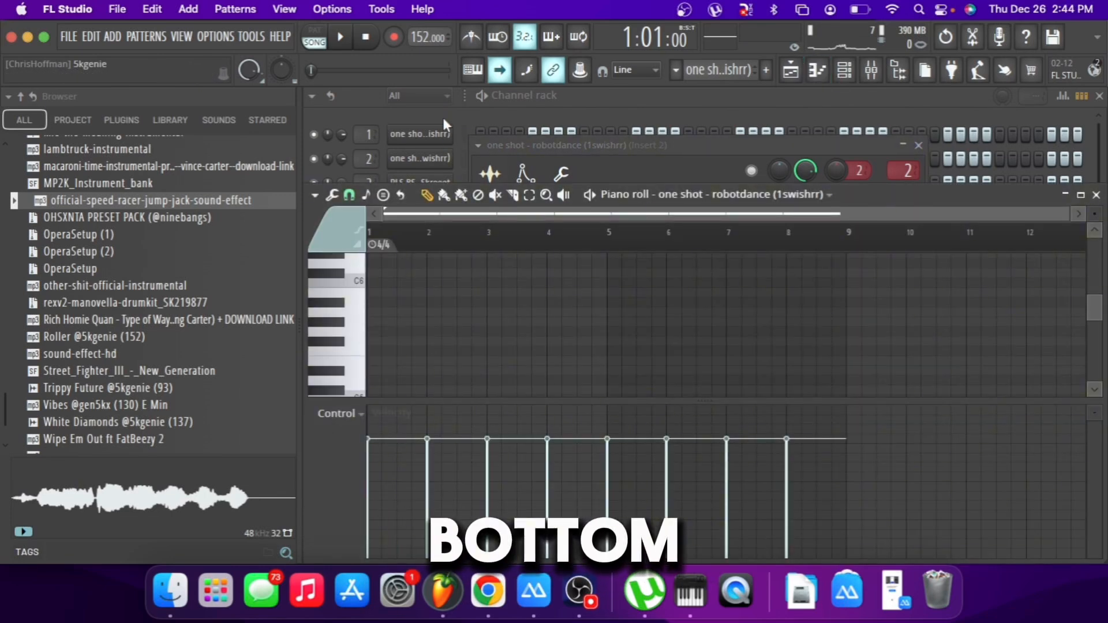
click(442, 116)
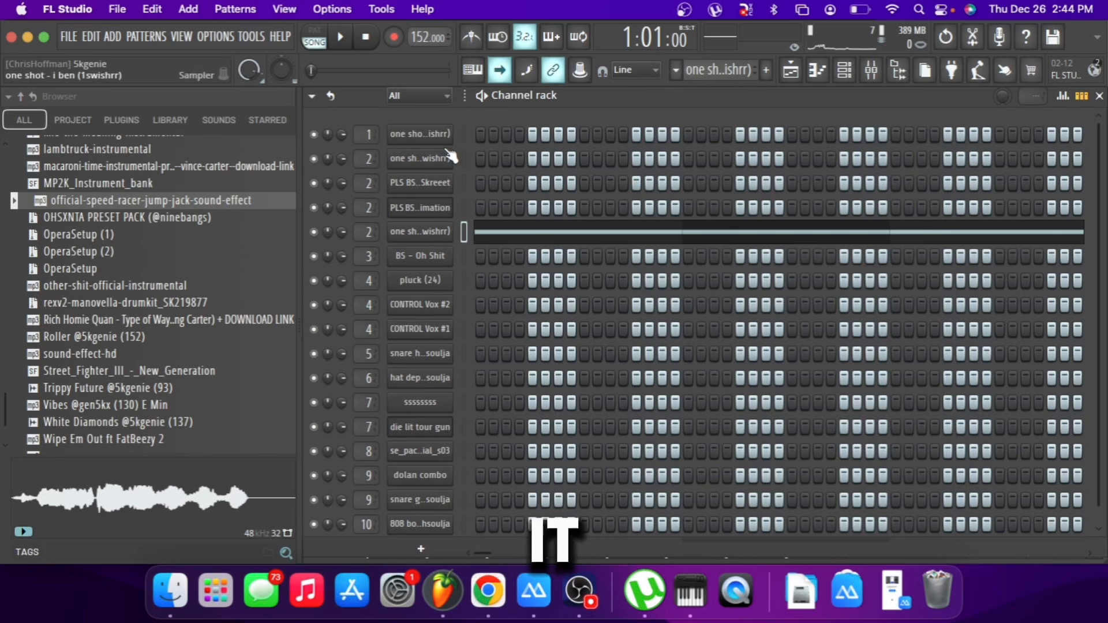
click(498, 235)
key(space)
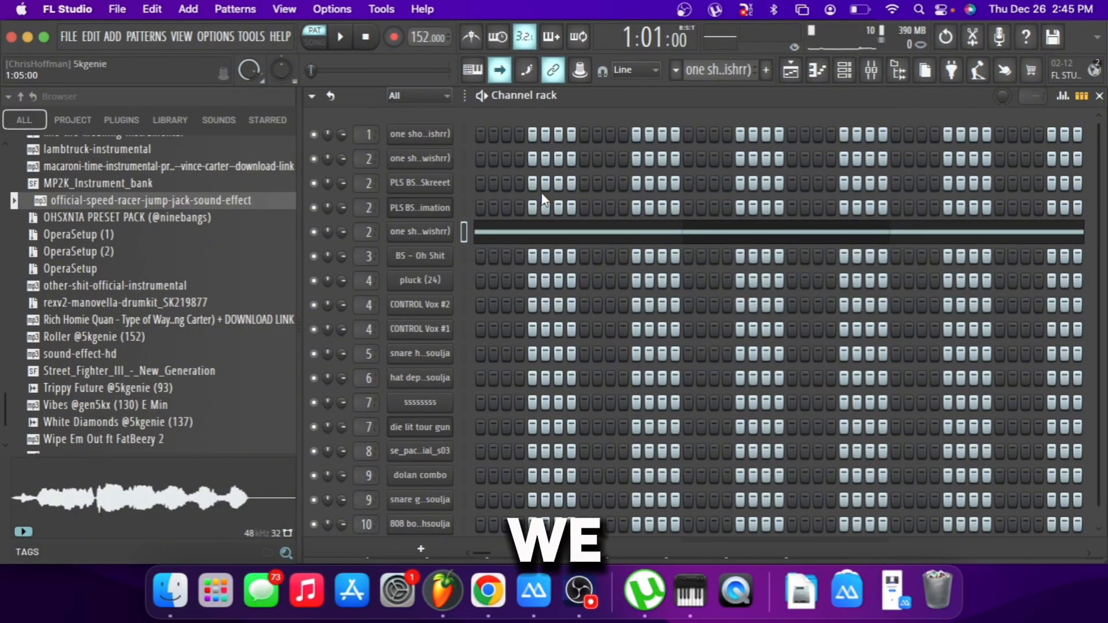
Switch to the "BS - Oh Shit" pattern, view the sampler settings of its channel, and close them.
scroll(689, 77, down, 1)
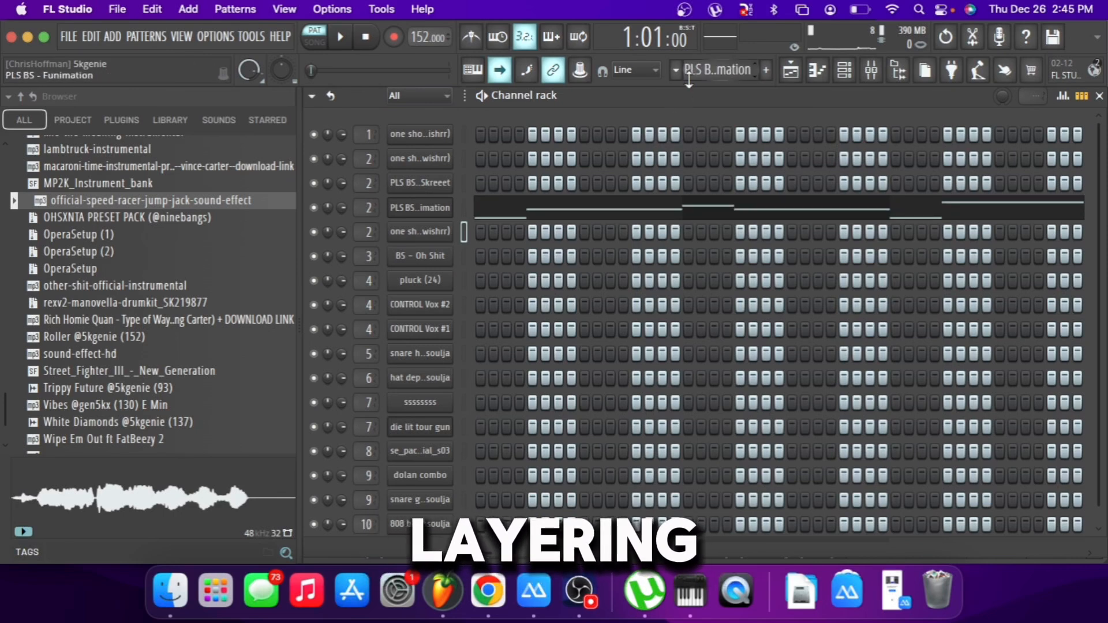
scroll(689, 77, up, 1)
scroll(718, 69, down, 5)
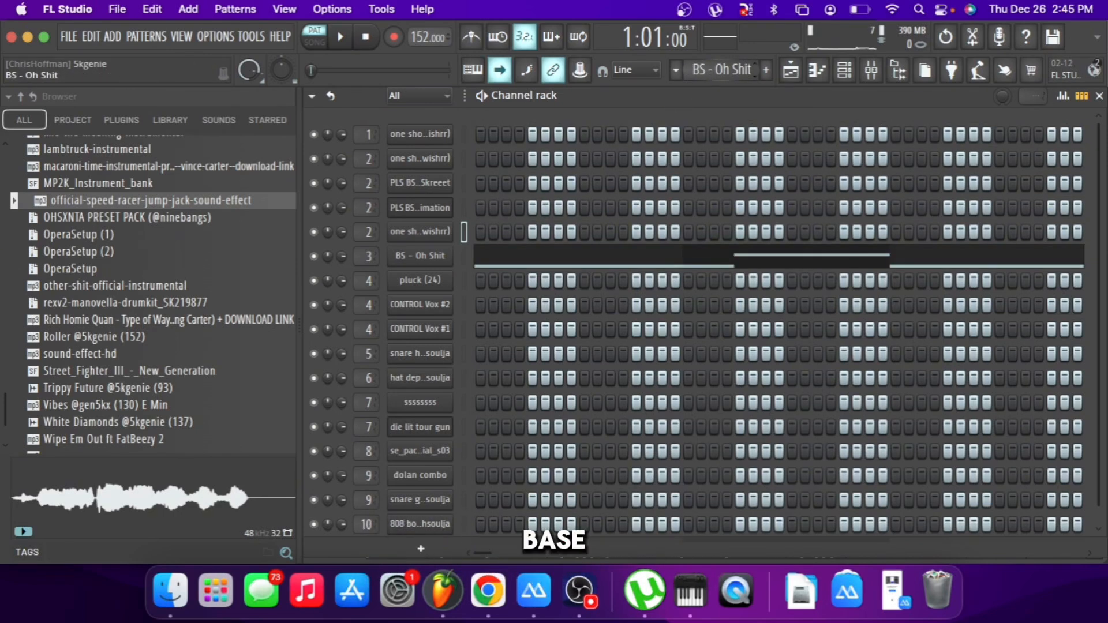
click(400, 262)
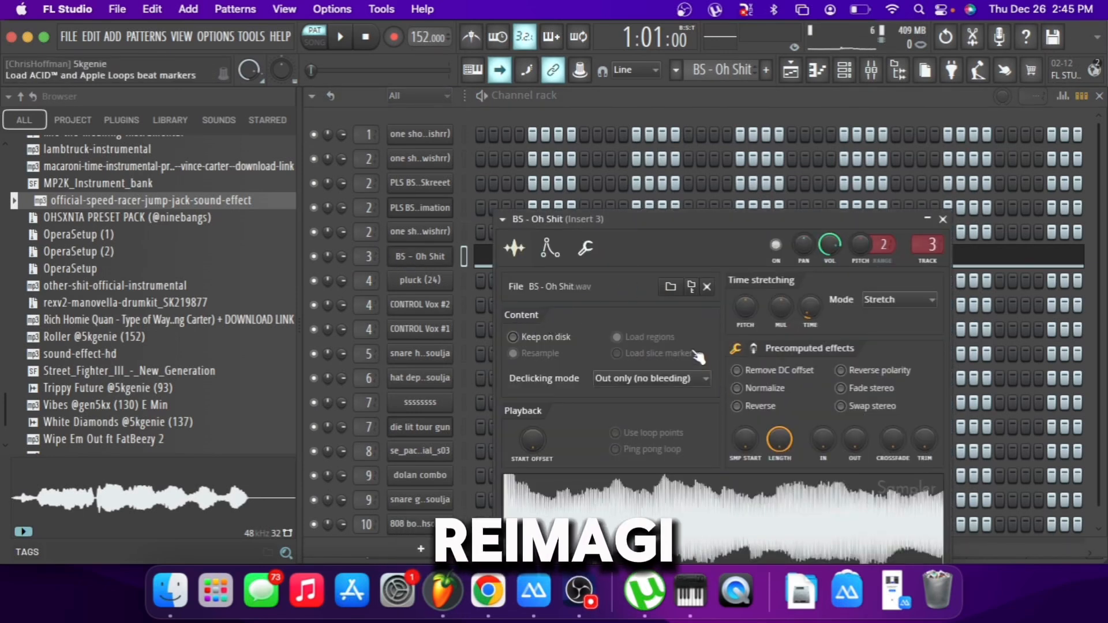
click(789, 89)
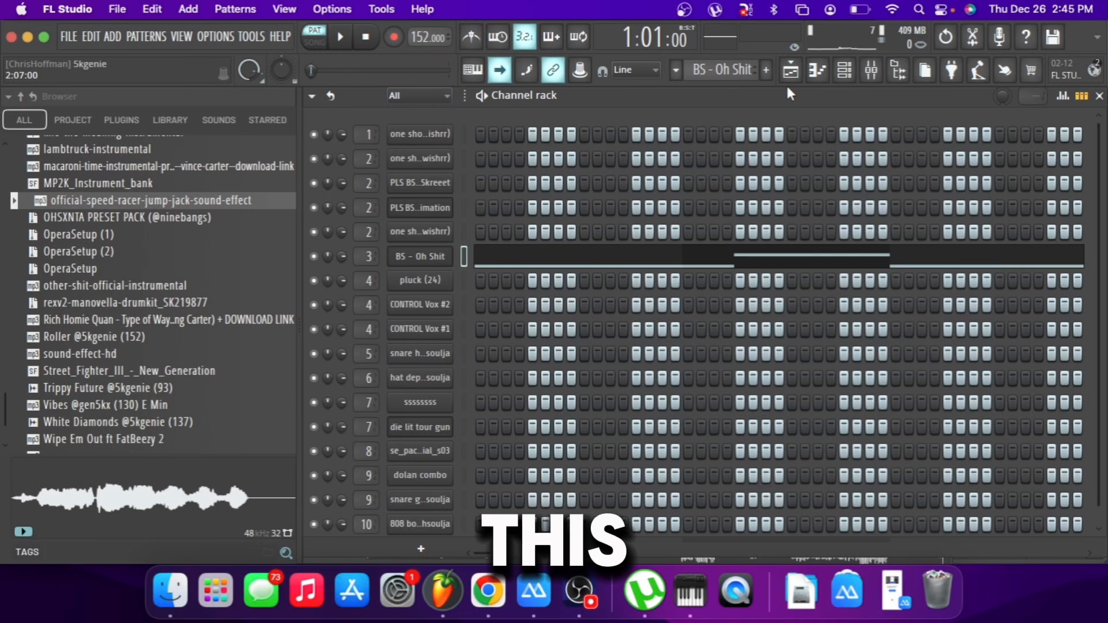
Examine the "BS - Oh Shit" notes in the piano roll and play the pattern.
click(671, 258)
scroll(637, 289, up, 3)
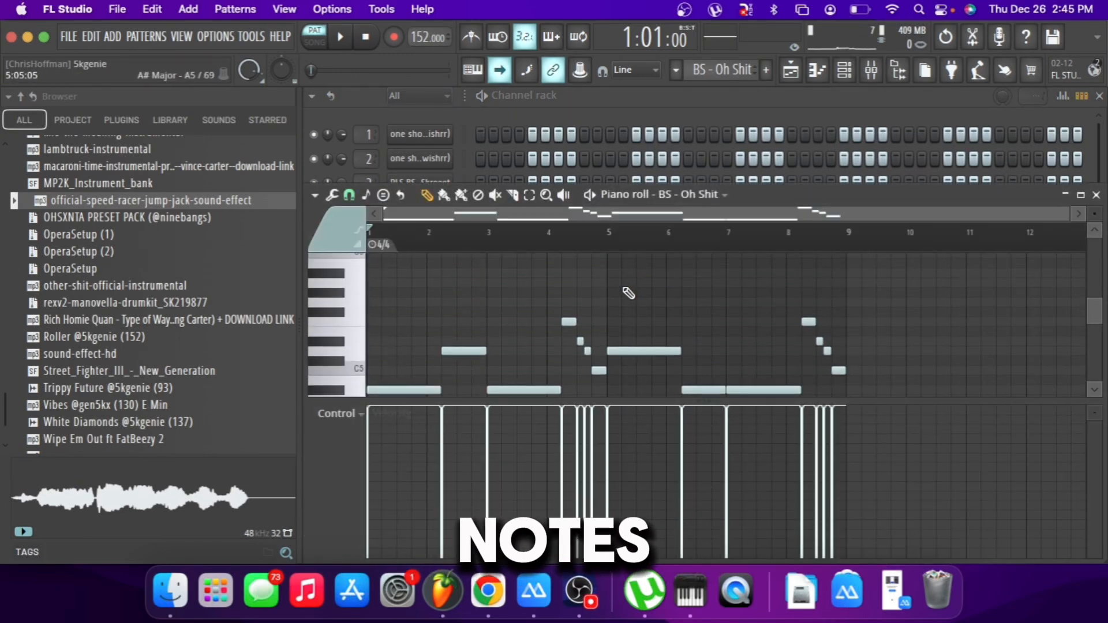
scroll(628, 293, down, 1)
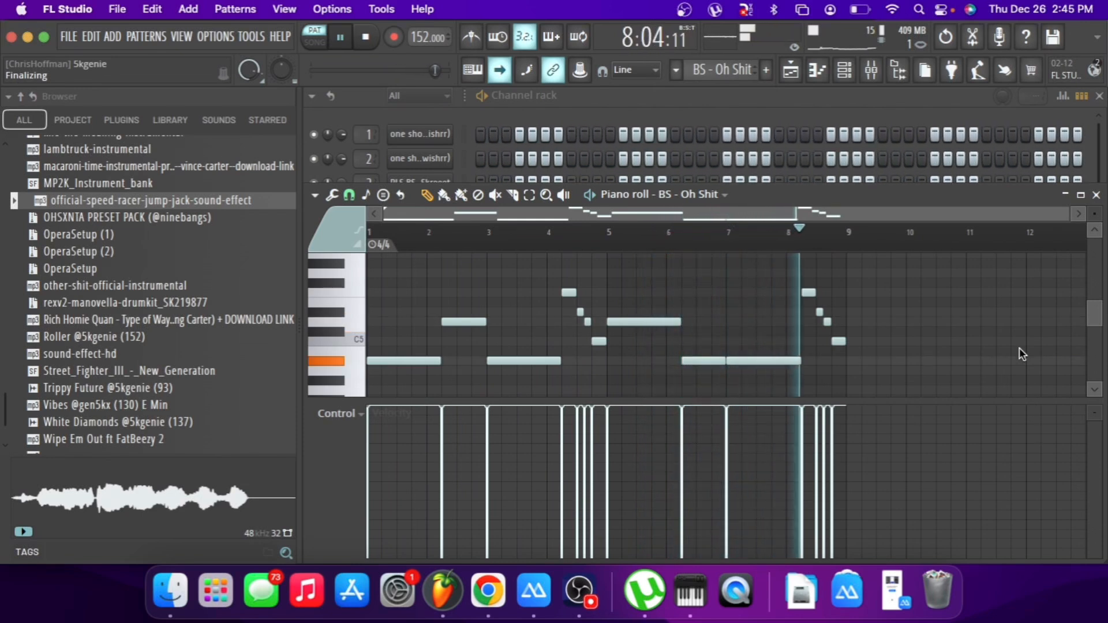
key(space)
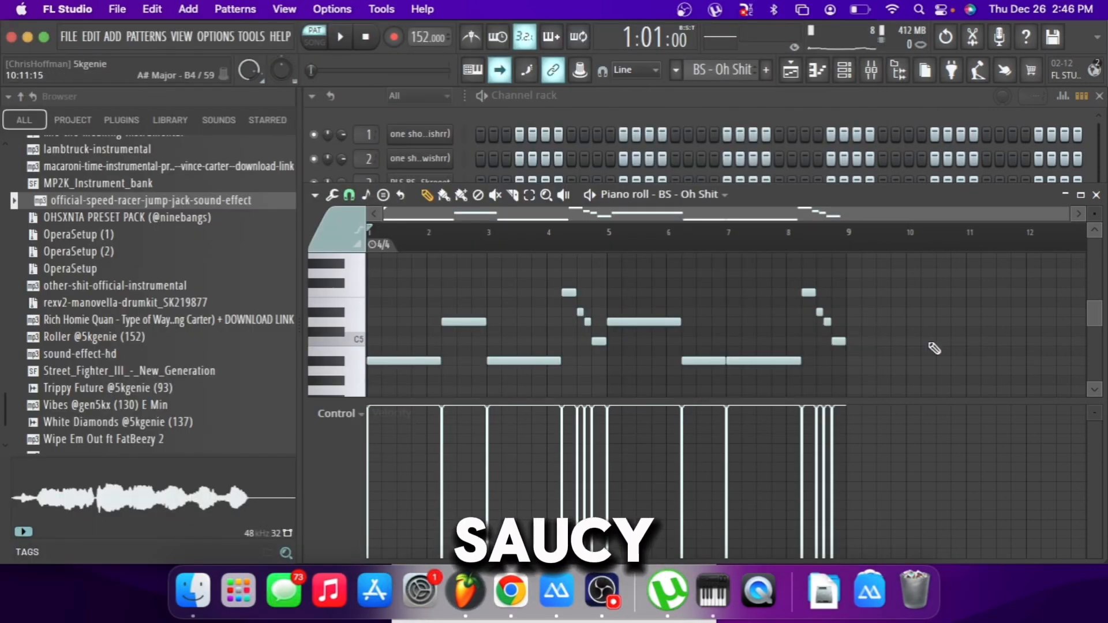
Switch to the "pluck (24)" pattern and open its channel.
drag(722, 73, 722, 69)
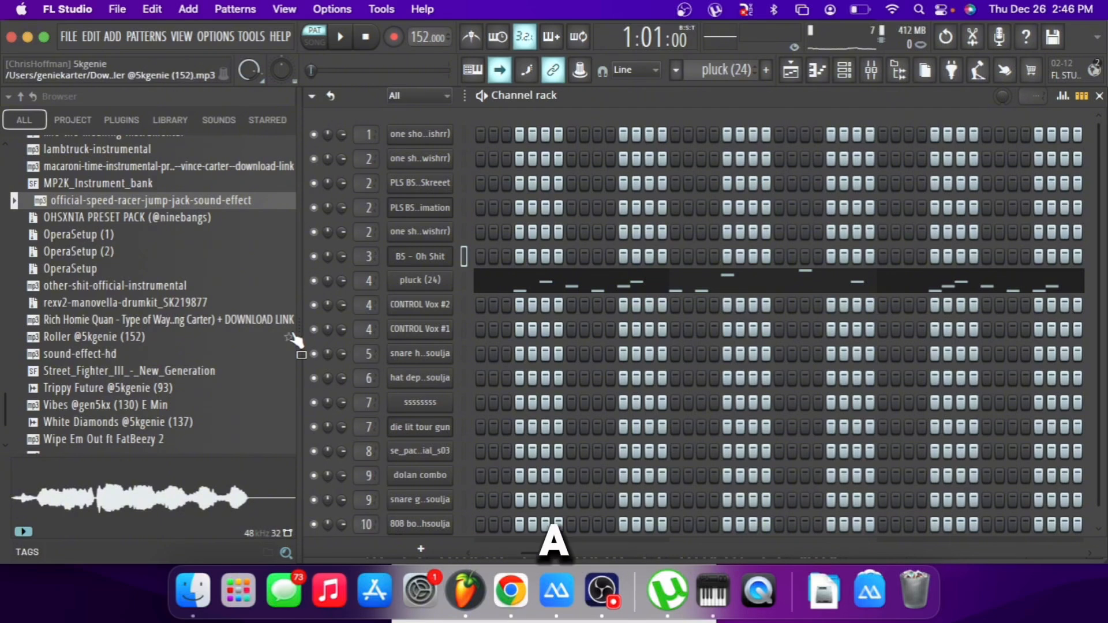
click(422, 284)
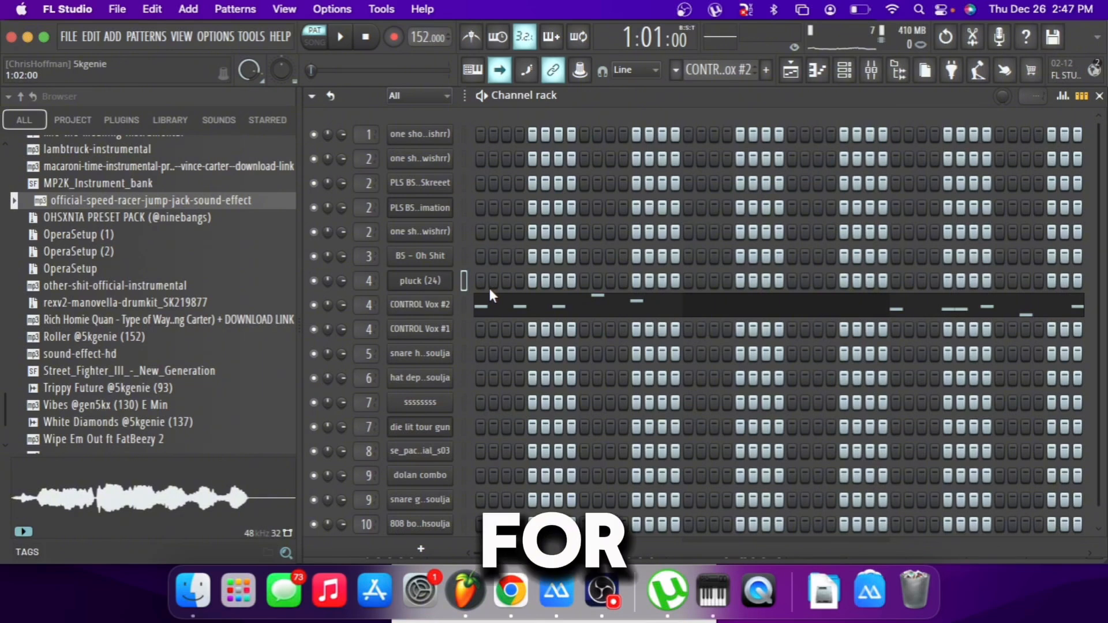
View the sampler settings of the CONTROL Vox #2 and CONTROL Vox #1 channels, and close them.
click(463, 325)
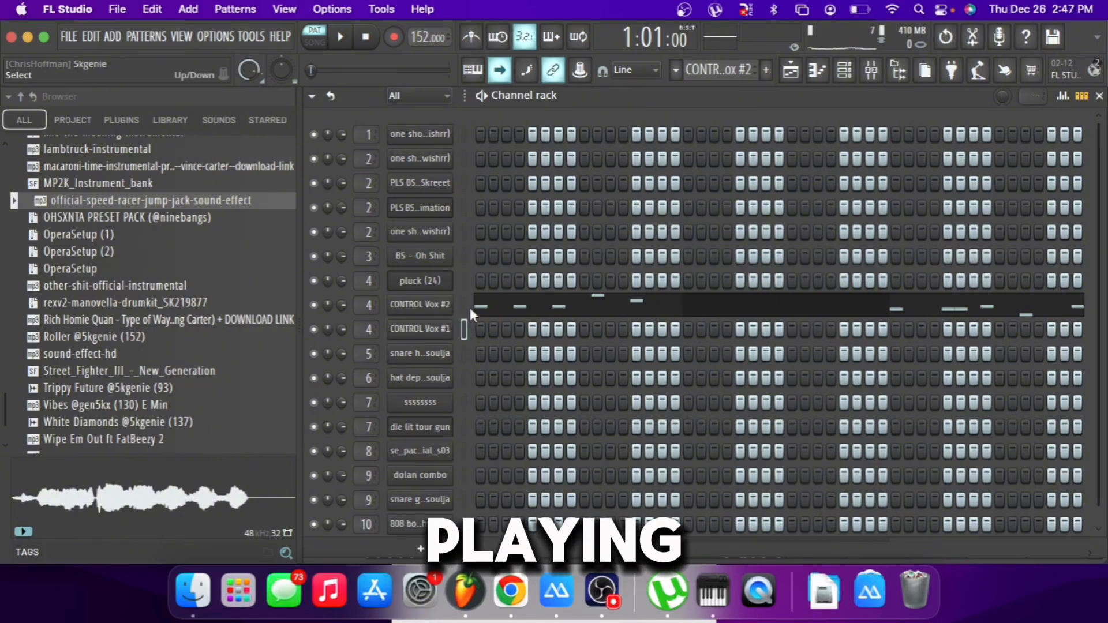
click(435, 306)
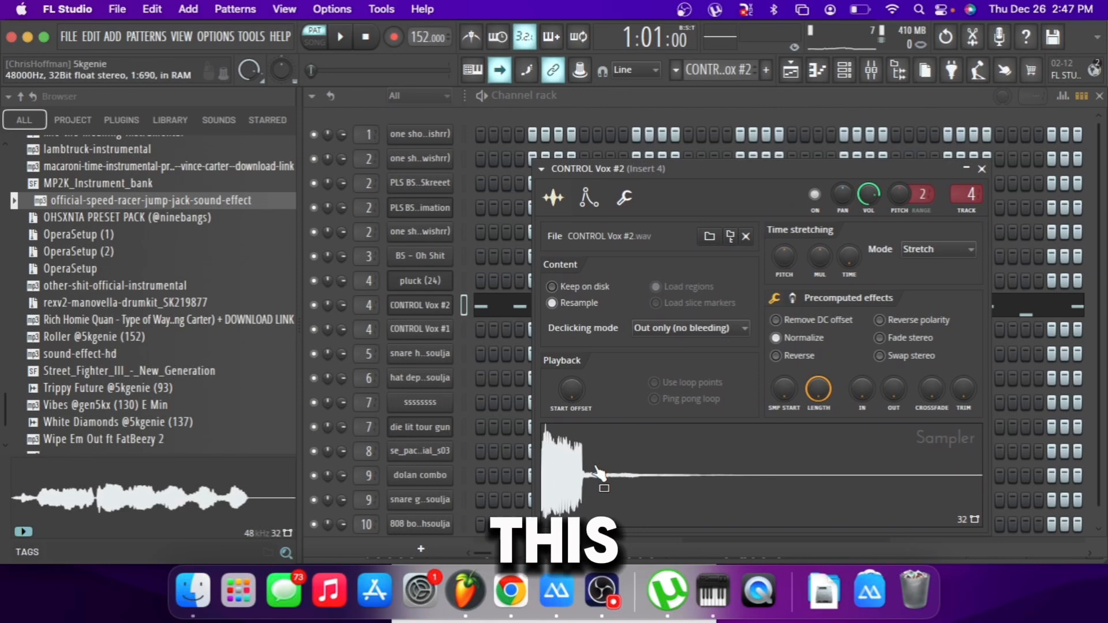
click(442, 337)
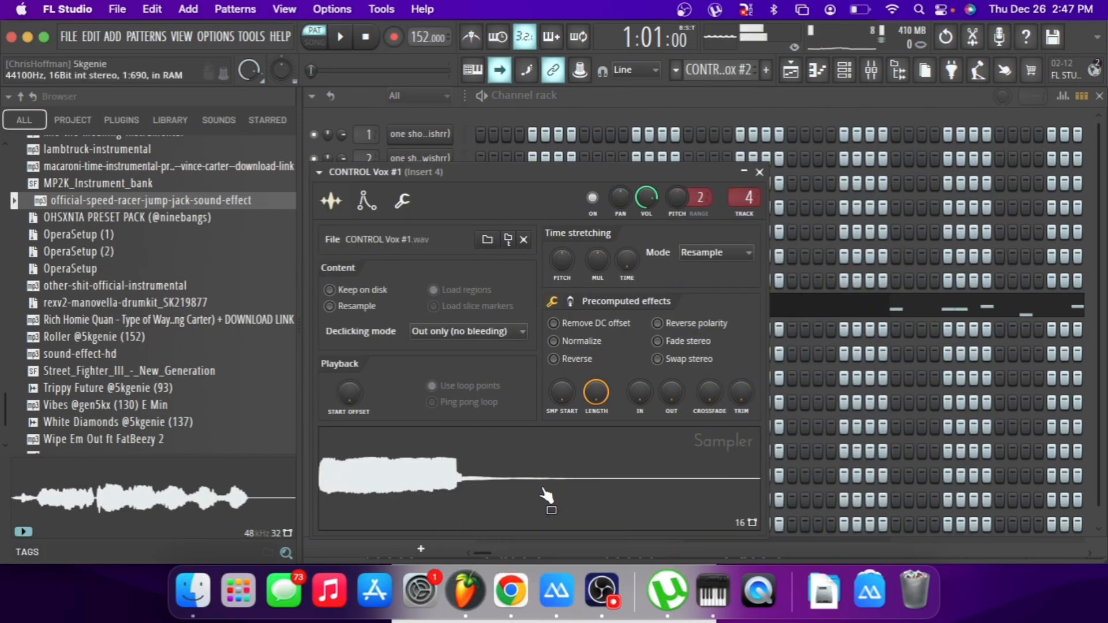
click(759, 172)
Review the melody tracks in the playlist and play the arrangement from bar 9 in song mode.
click(793, 77)
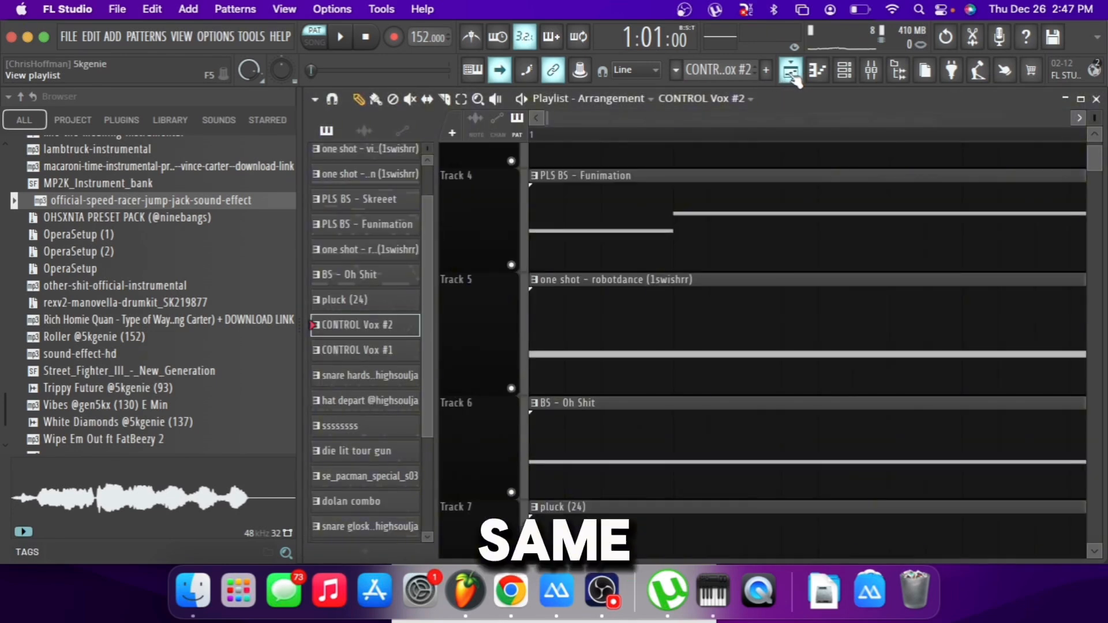
scroll(508, 339, down, 4)
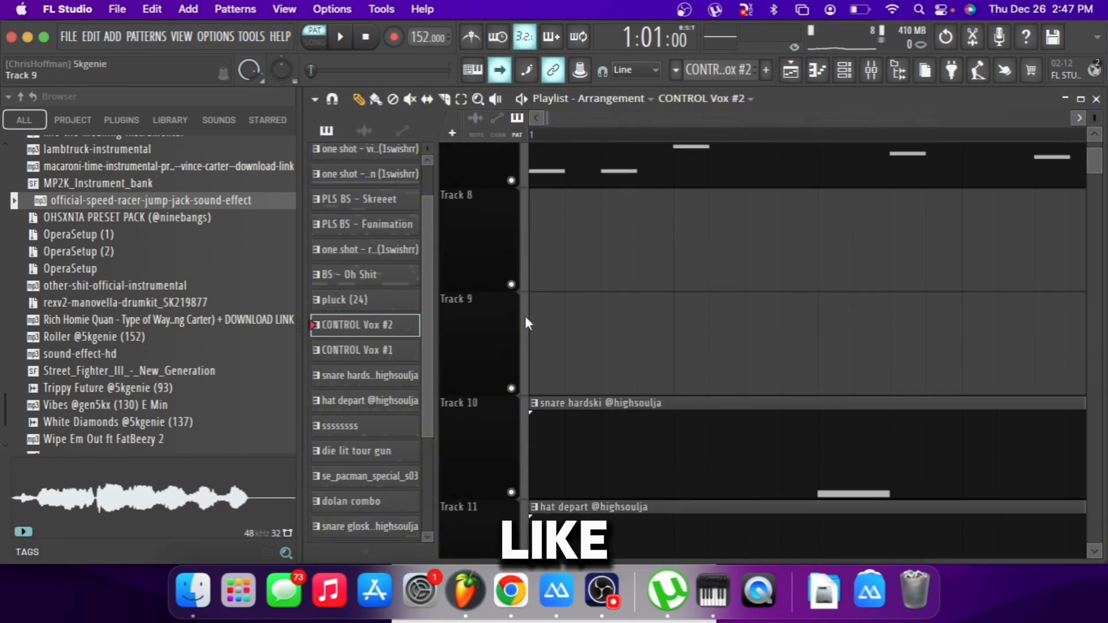
scroll(526, 320, up, 1)
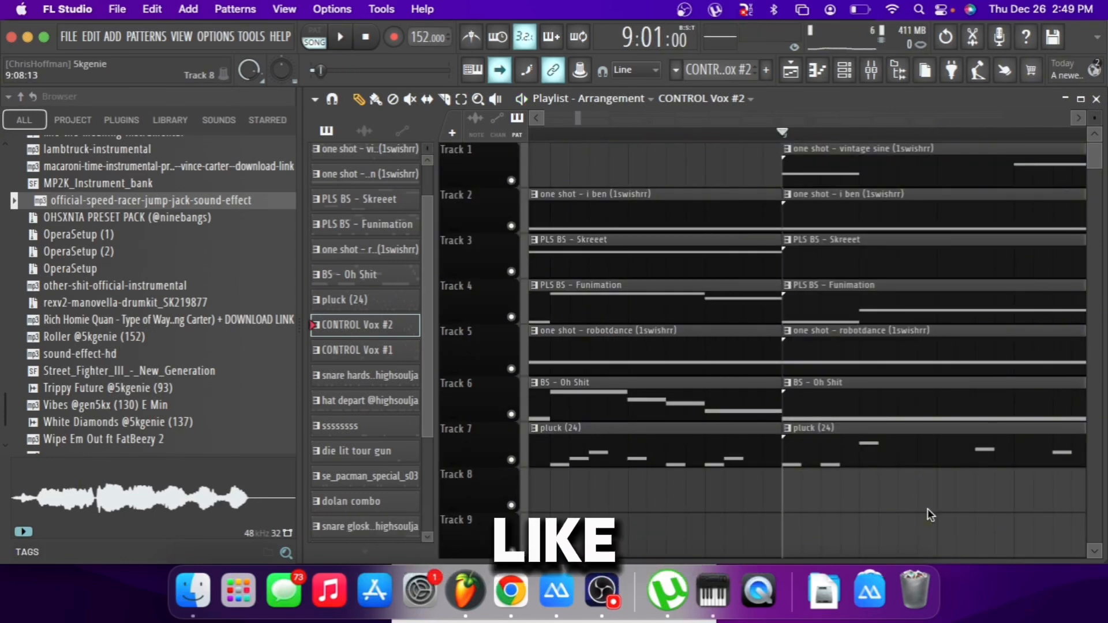
key(space)
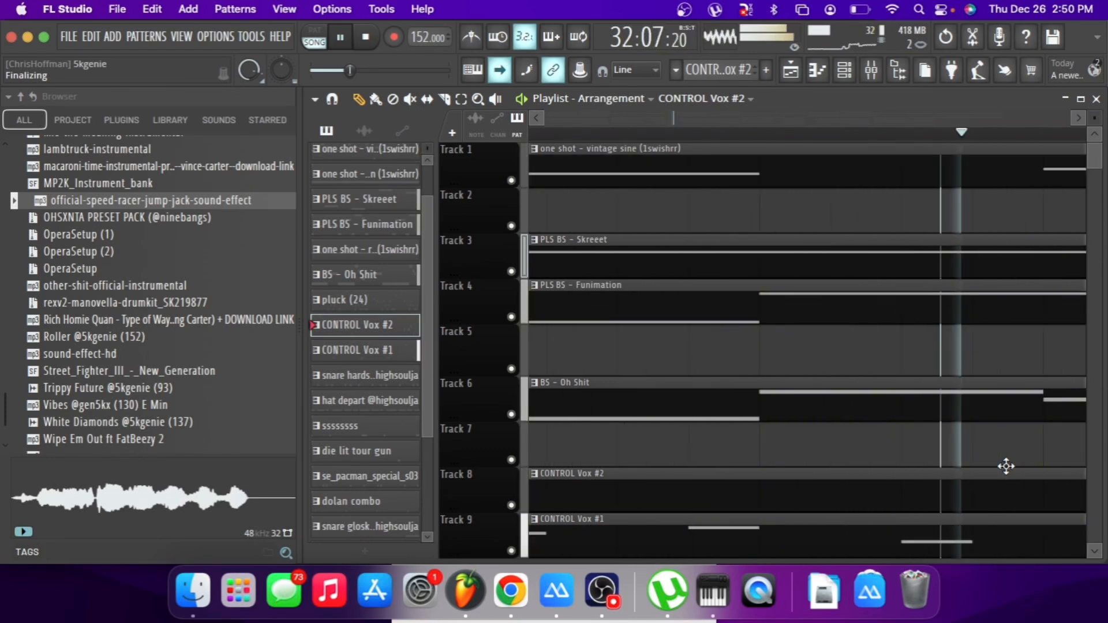
key(space)
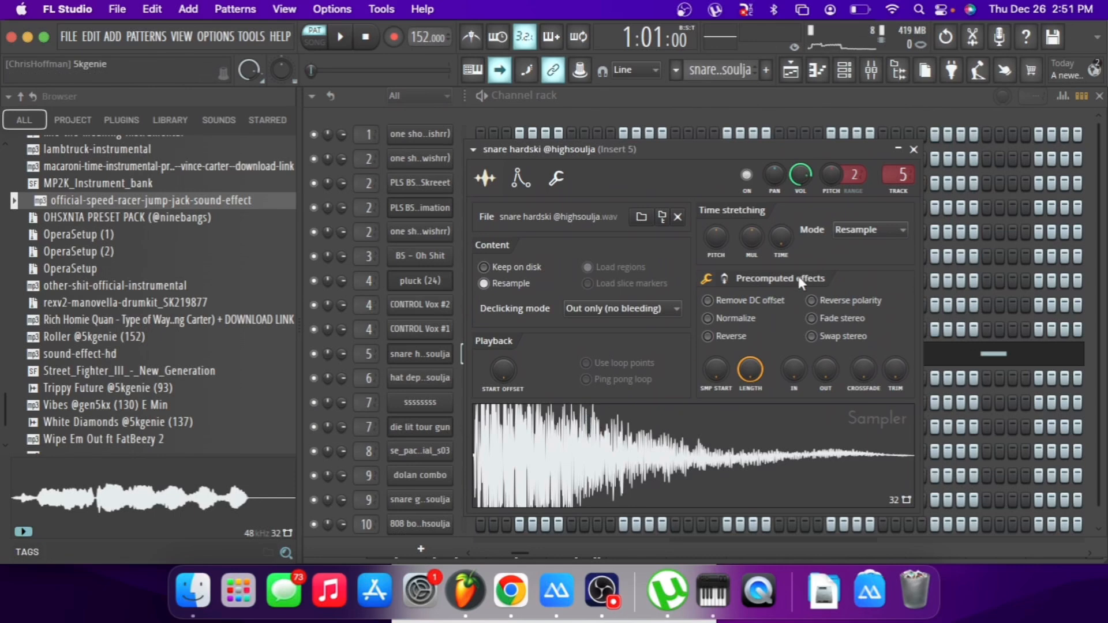
View the sampler settings of the snare hardski channel, and close them.
click(914, 150)
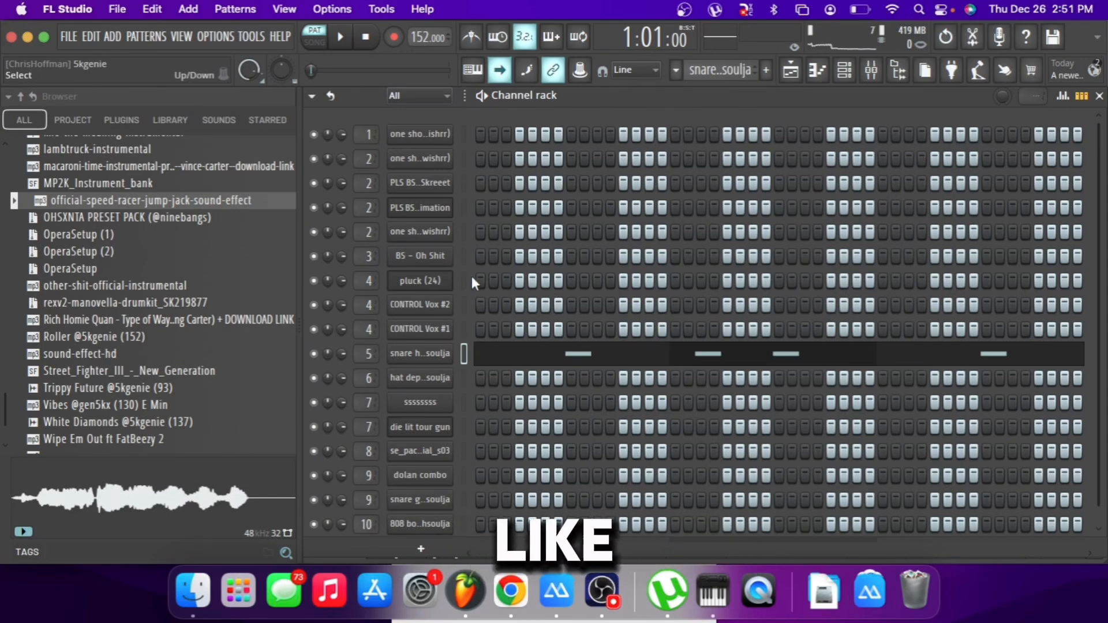
click(413, 354)
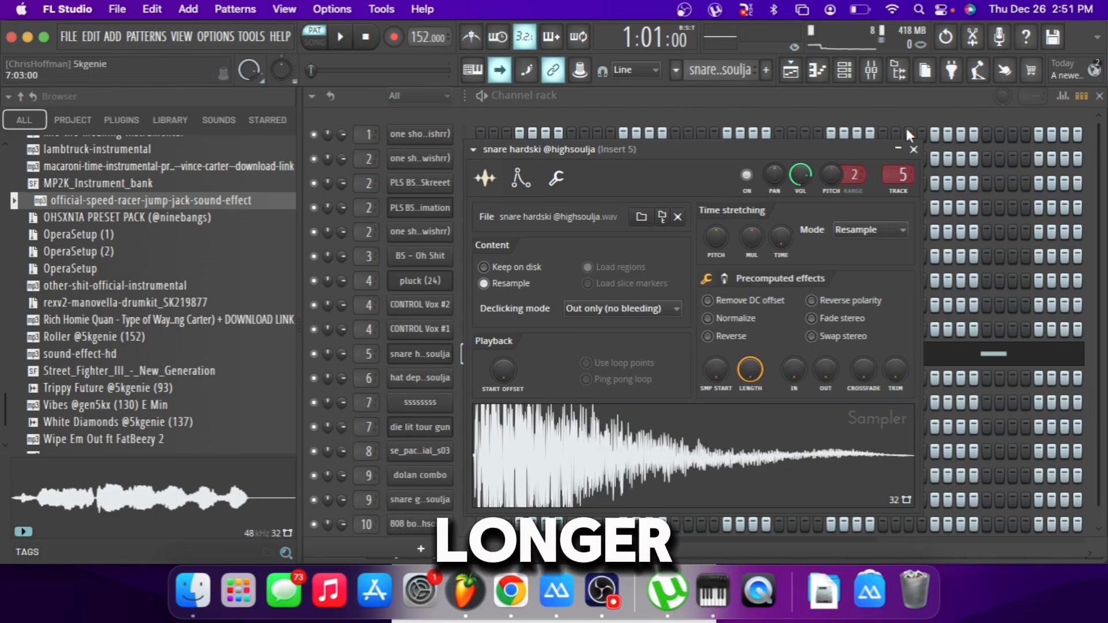
click(914, 150)
Examine the snare hardski notes in the piano roll and play the pattern.
click(597, 356)
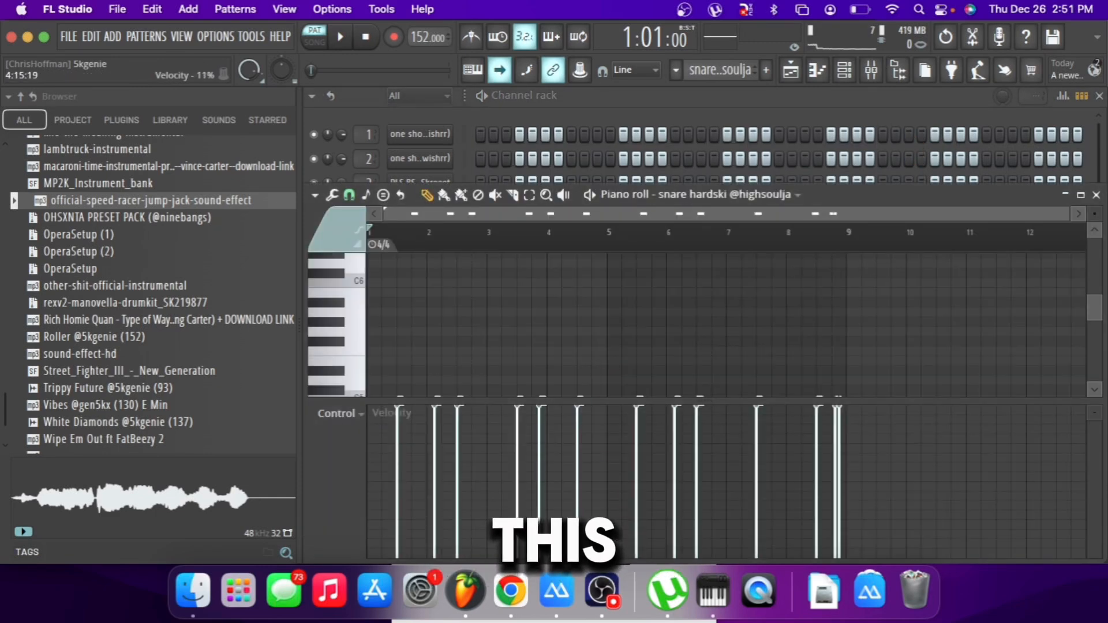
scroll(1024, 313, down, 3)
key(space)
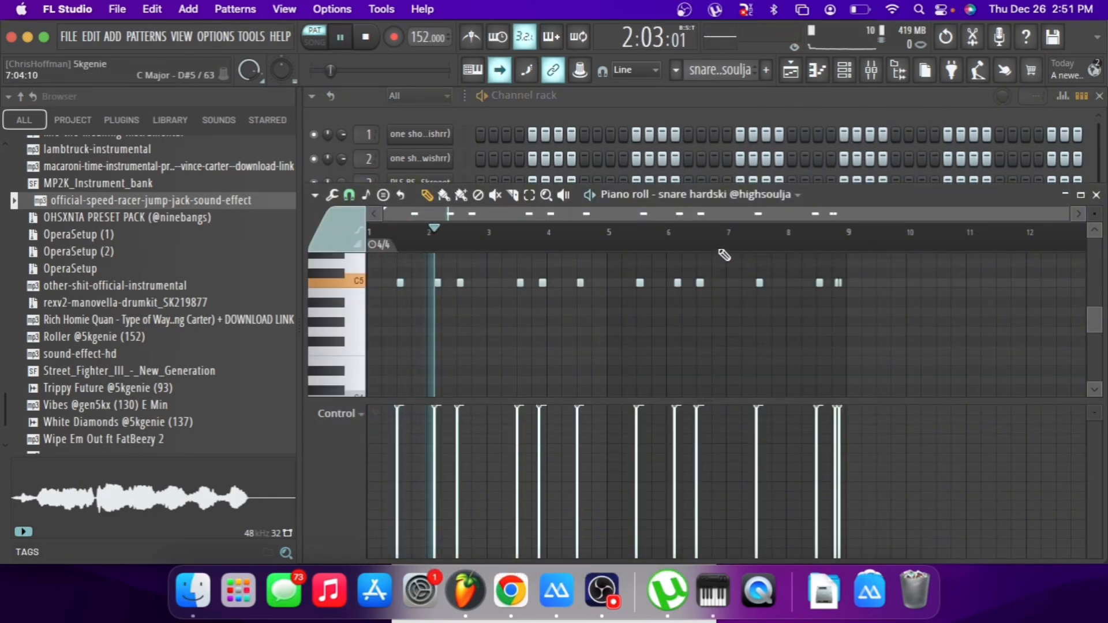
click(478, 39)
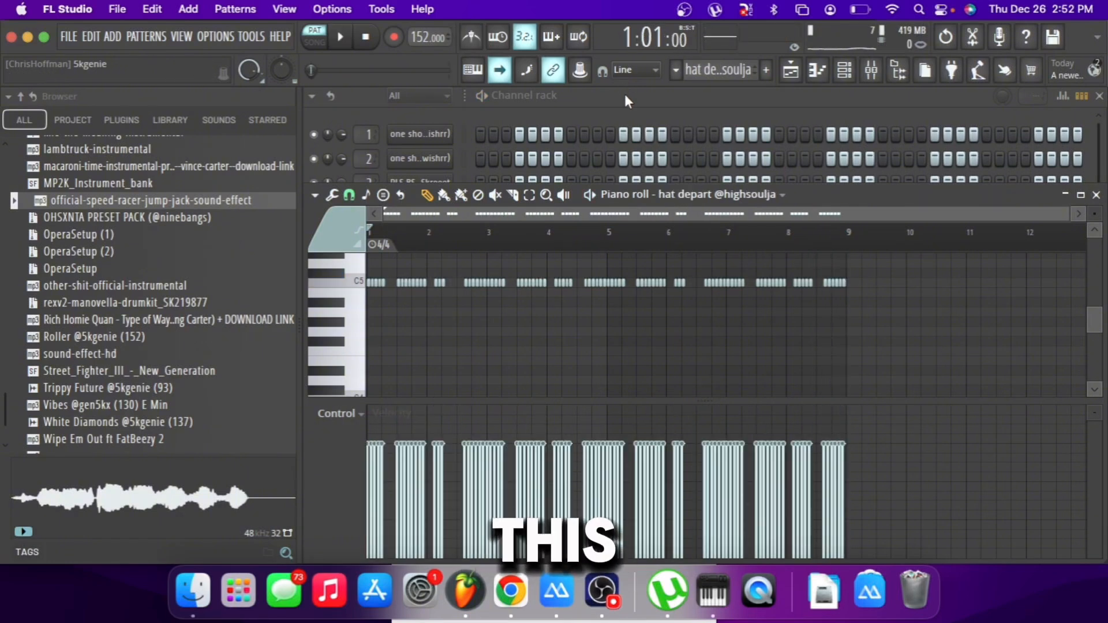
View the hat depart channel's sampler, and examine and play its pattern in the piano roll.
click(624, 96)
click(452, 376)
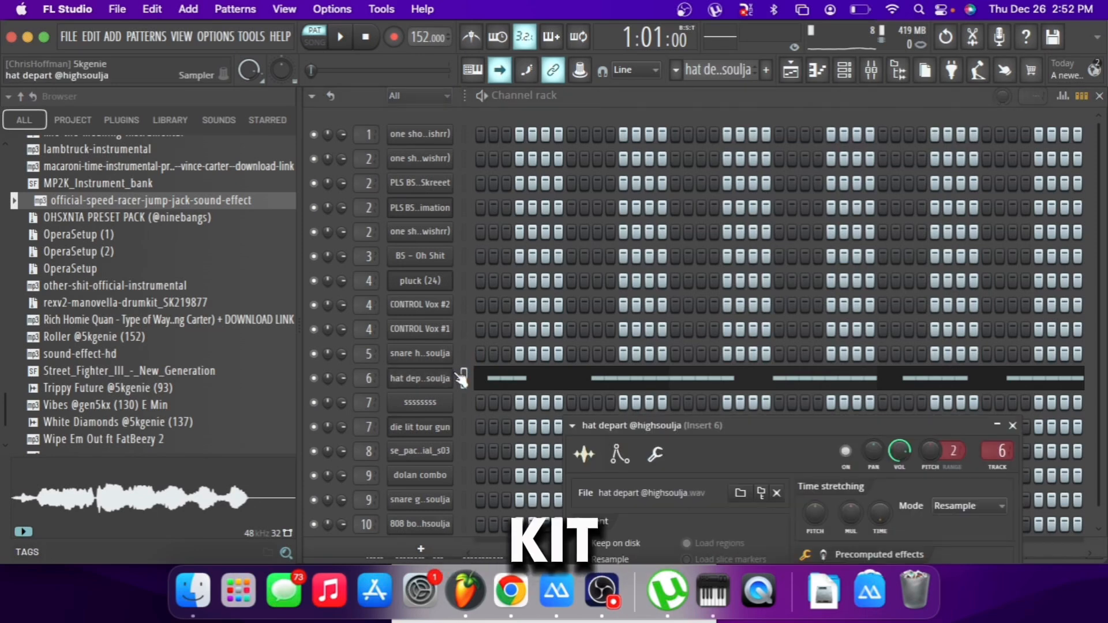
click(505, 391)
click(504, 390)
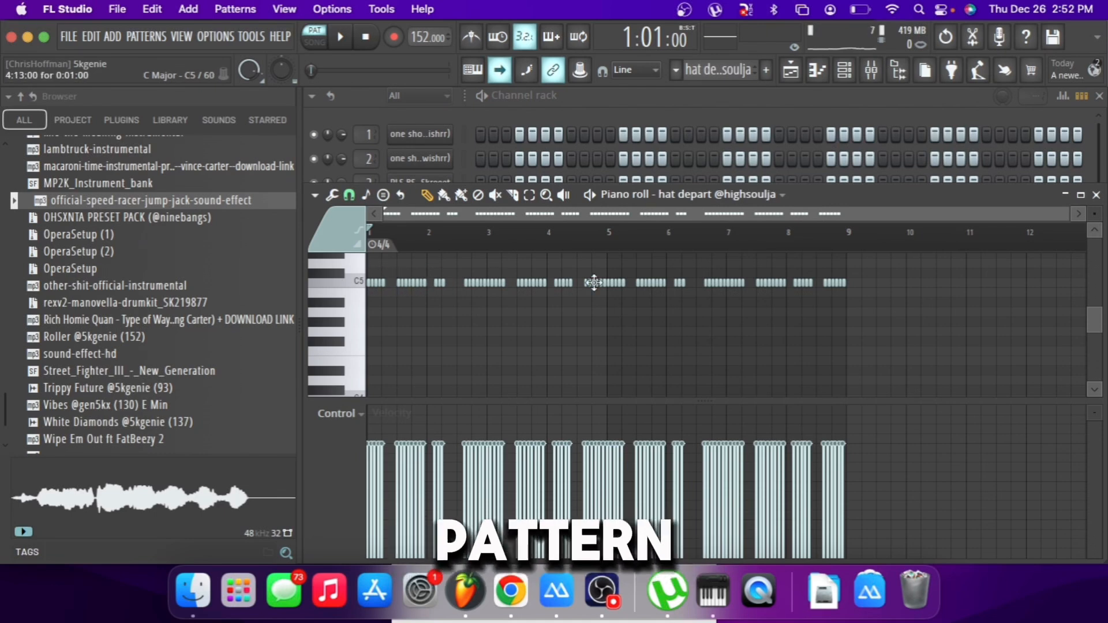
scroll(594, 283, down, 1)
scroll(523, 306, up, 2)
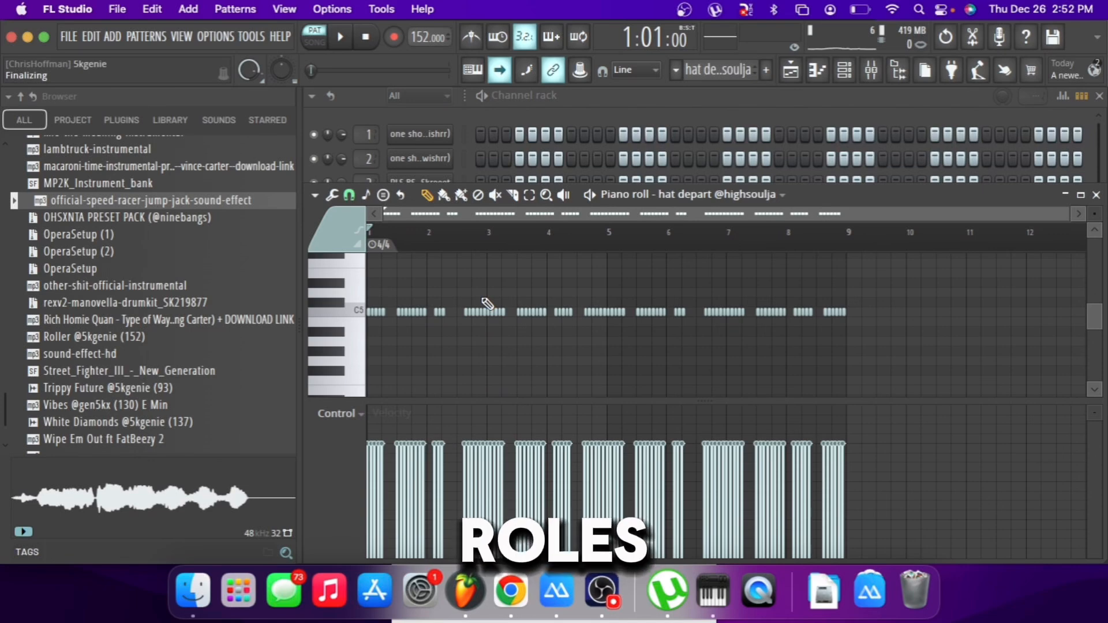
click(553, 118)
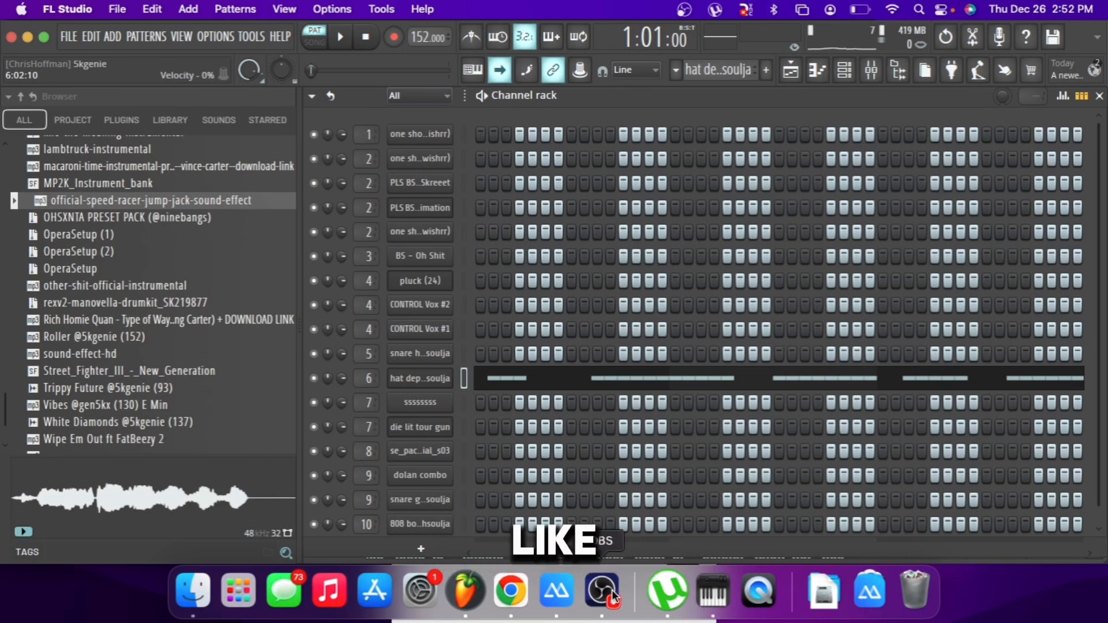
key(space)
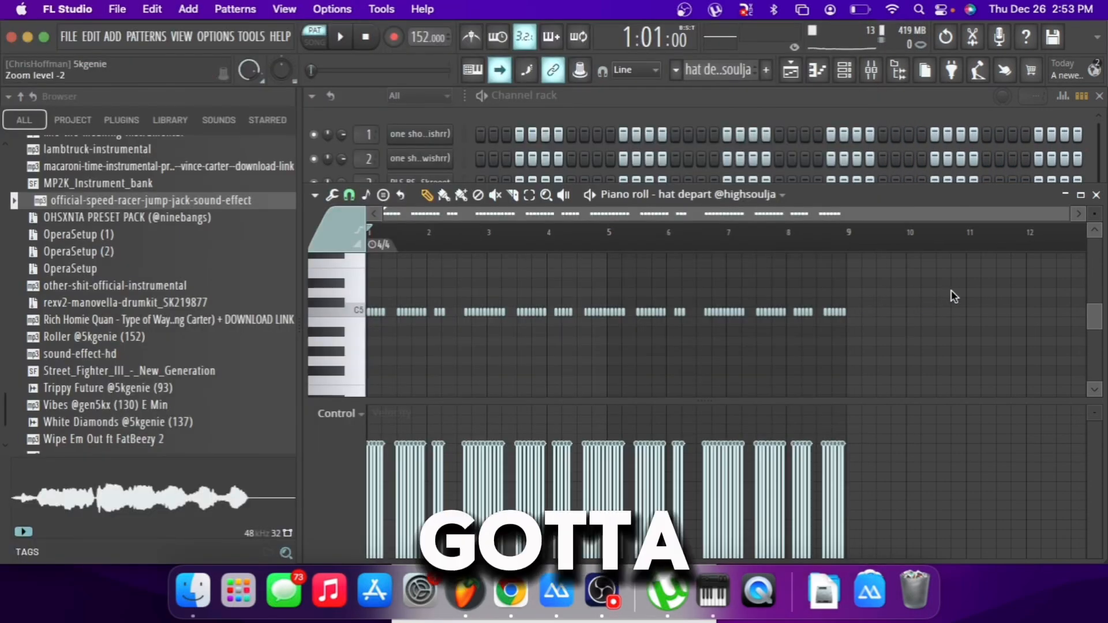
View the ssssssss channel's sampler settings, and play its pattern in the piano roll.
click(775, 128)
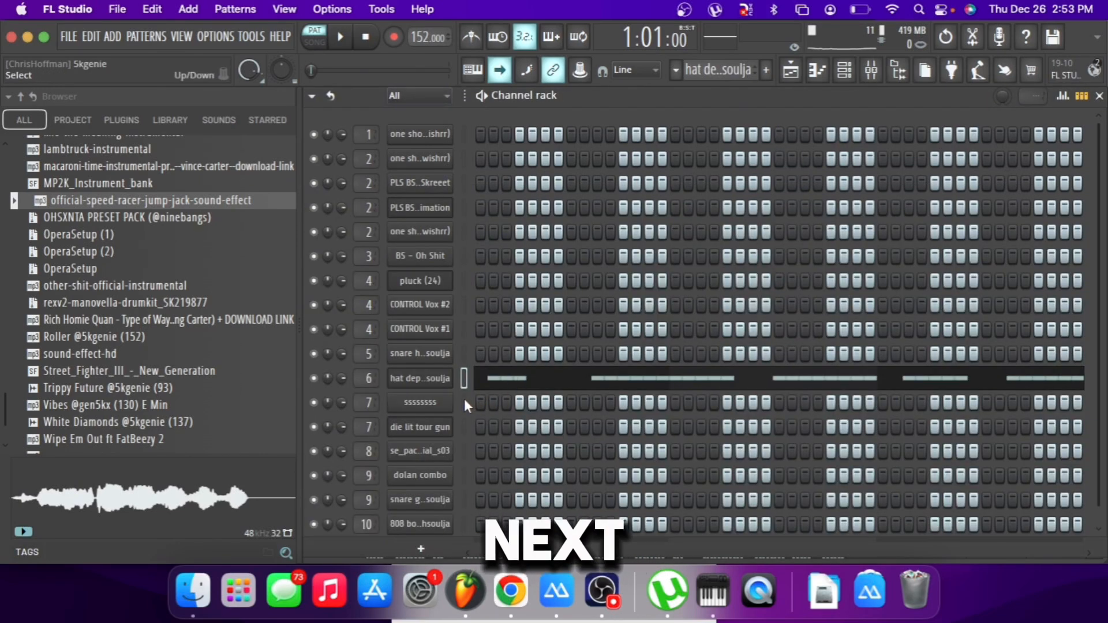
click(446, 407)
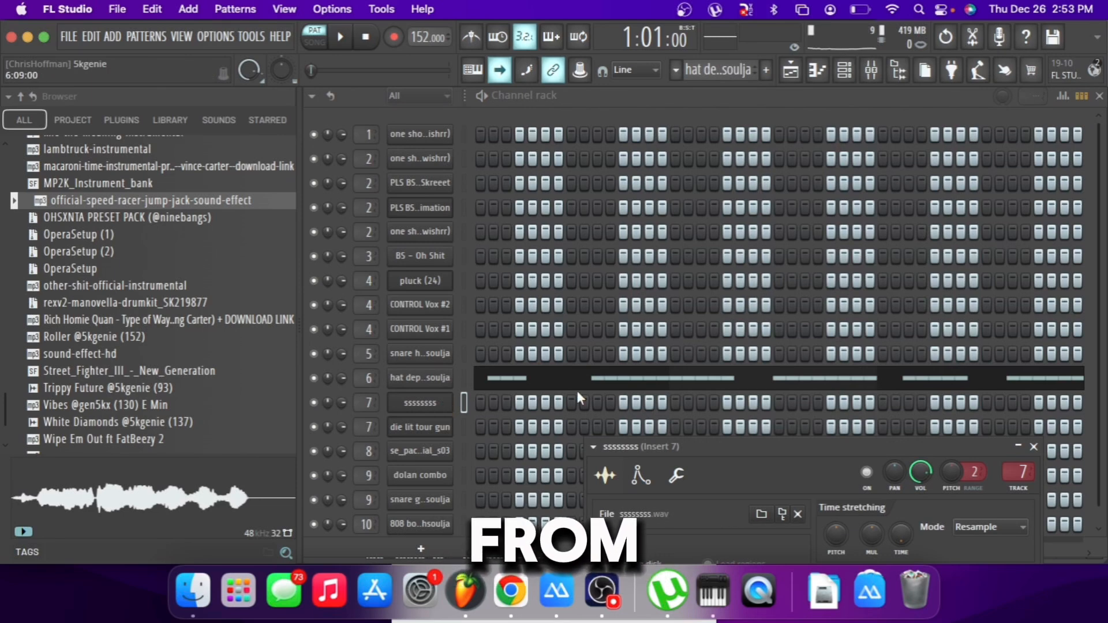
click(613, 427)
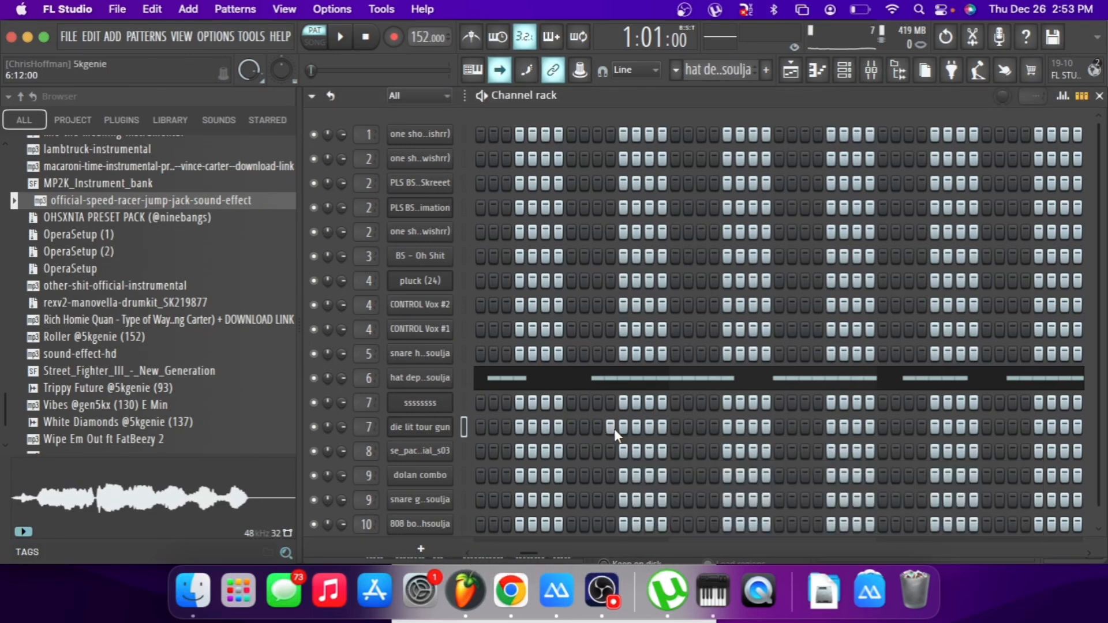
click(411, 406)
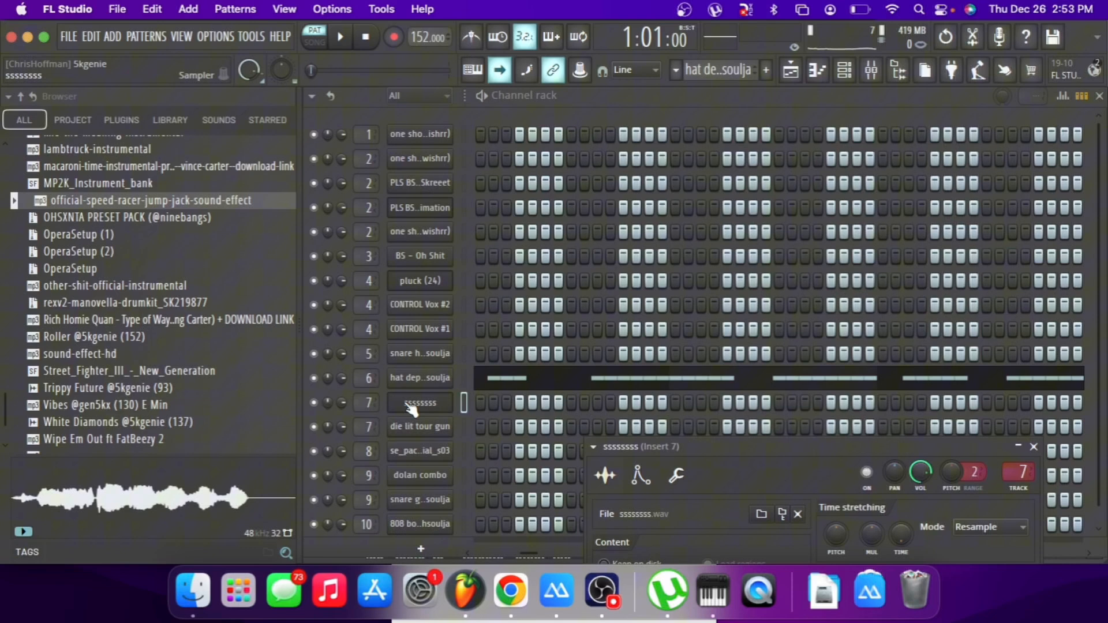
drag(638, 440, 511, 150)
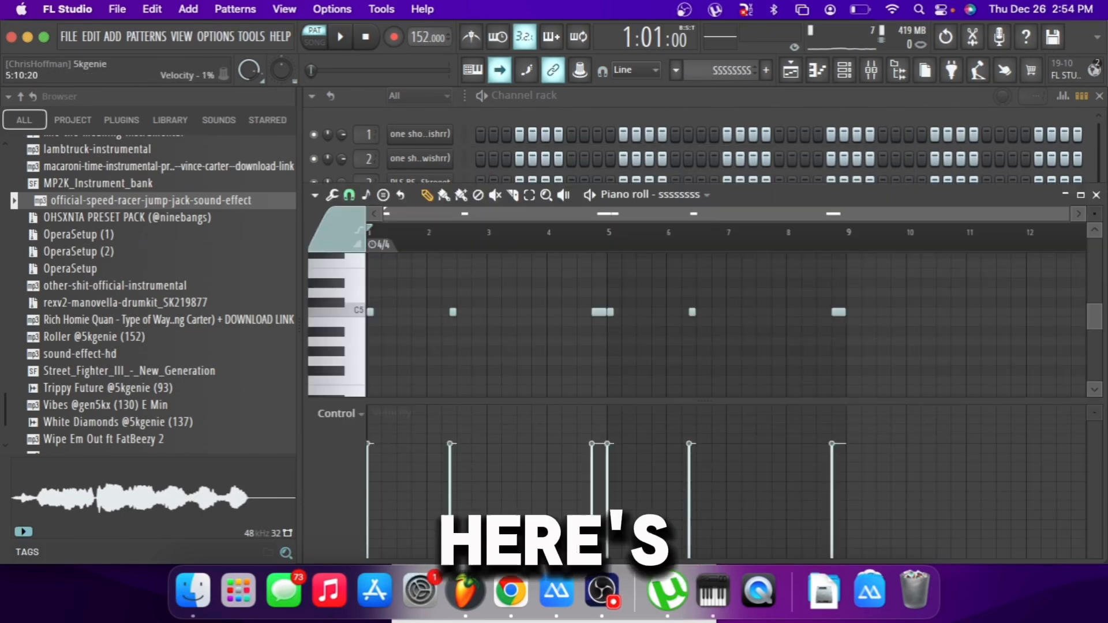
key(space)
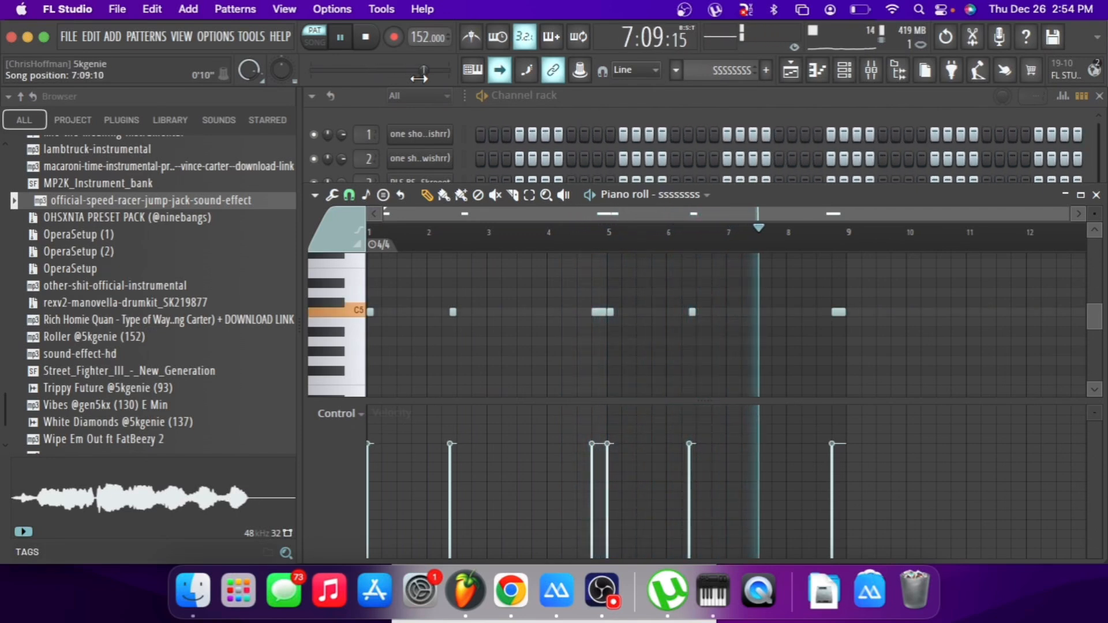
key(space)
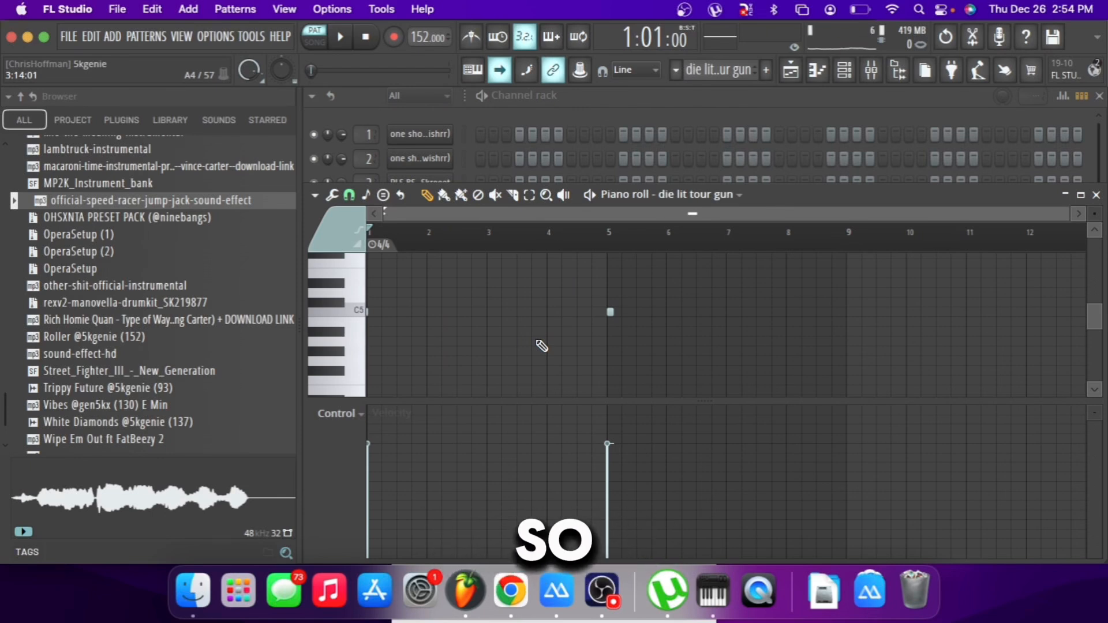
Examine the notes of the die lit tour gun pattern in the piano roll.
click(568, 96)
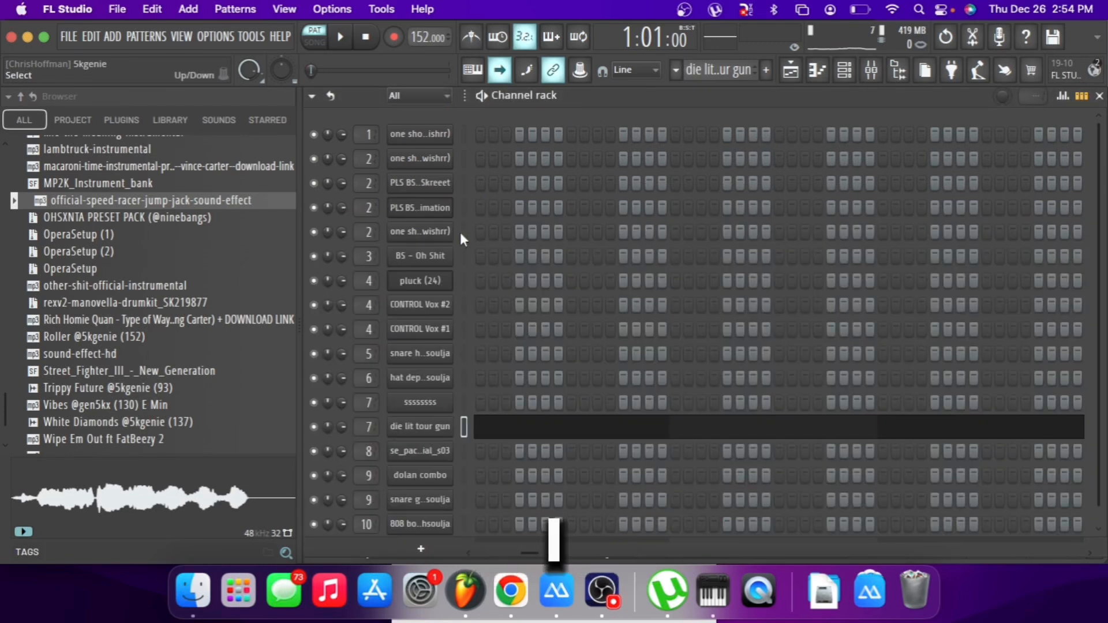
click(490, 427)
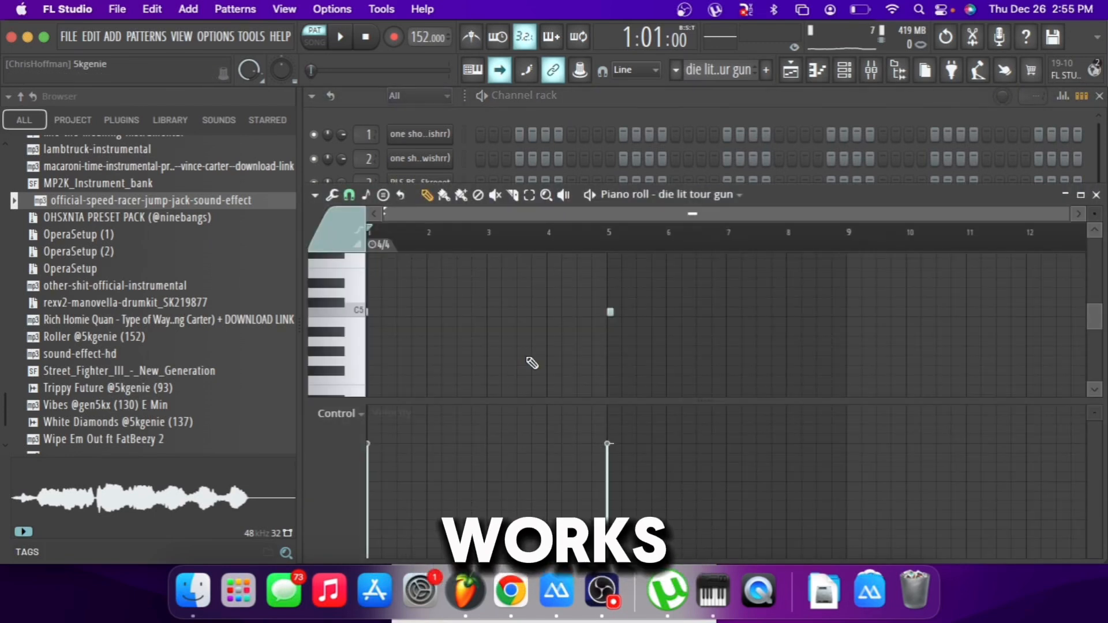
scroll(535, 357, up, 3)
scroll(535, 357, down, 3)
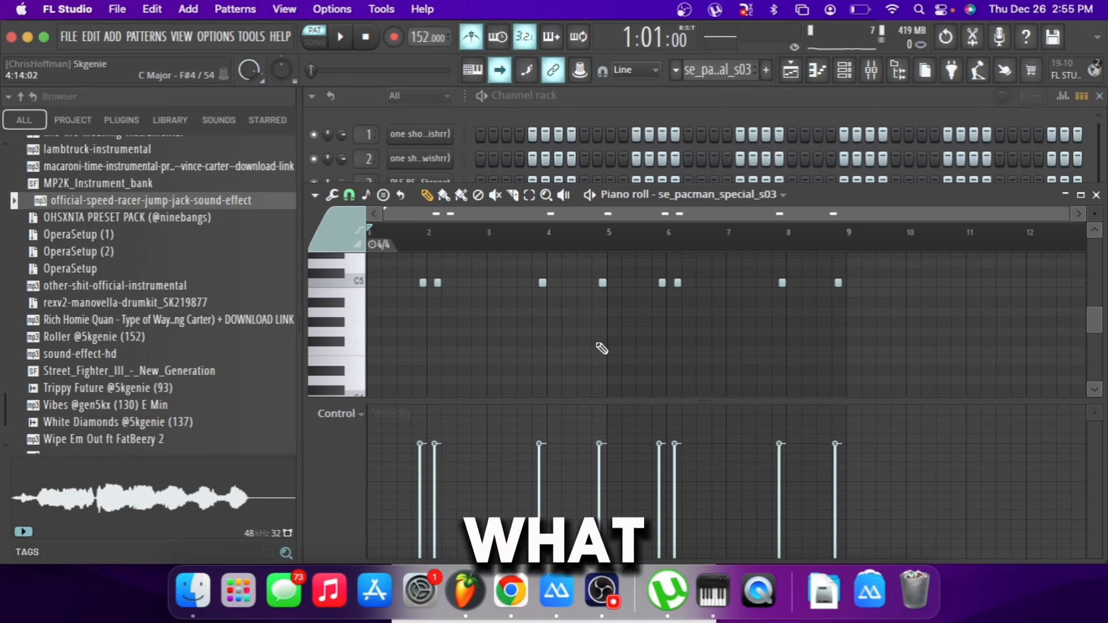
Play the se_pacman_special_s03 pattern and shift its last note slightly later in the piano roll.
key(space)
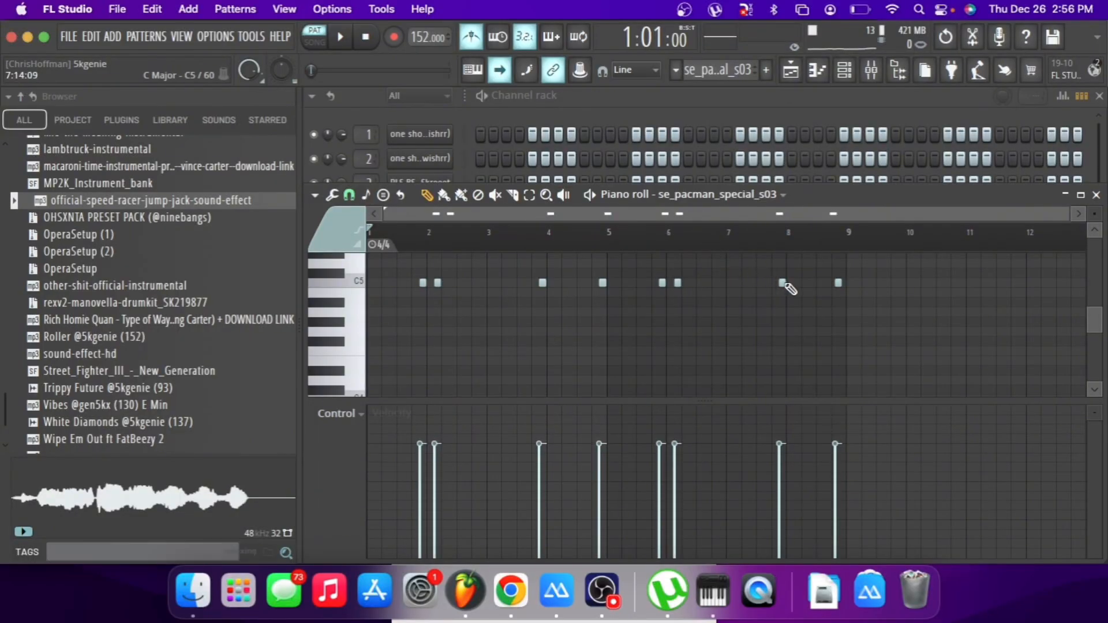
ctrl+click(782, 283)
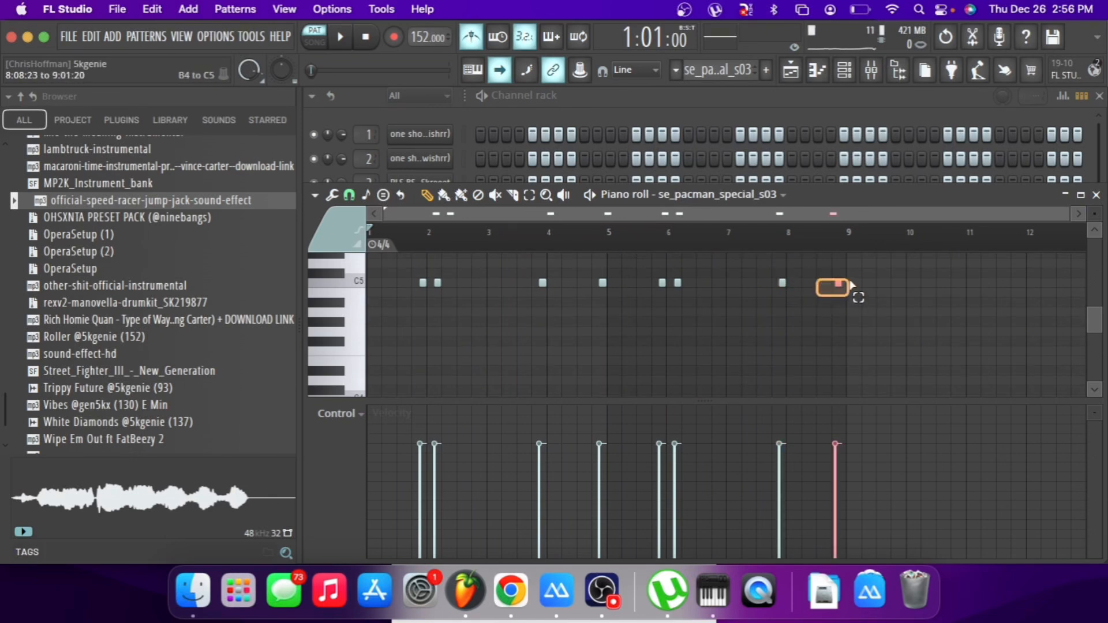
key(shift+Down)
key(shift+Up)
key(shift+Right)
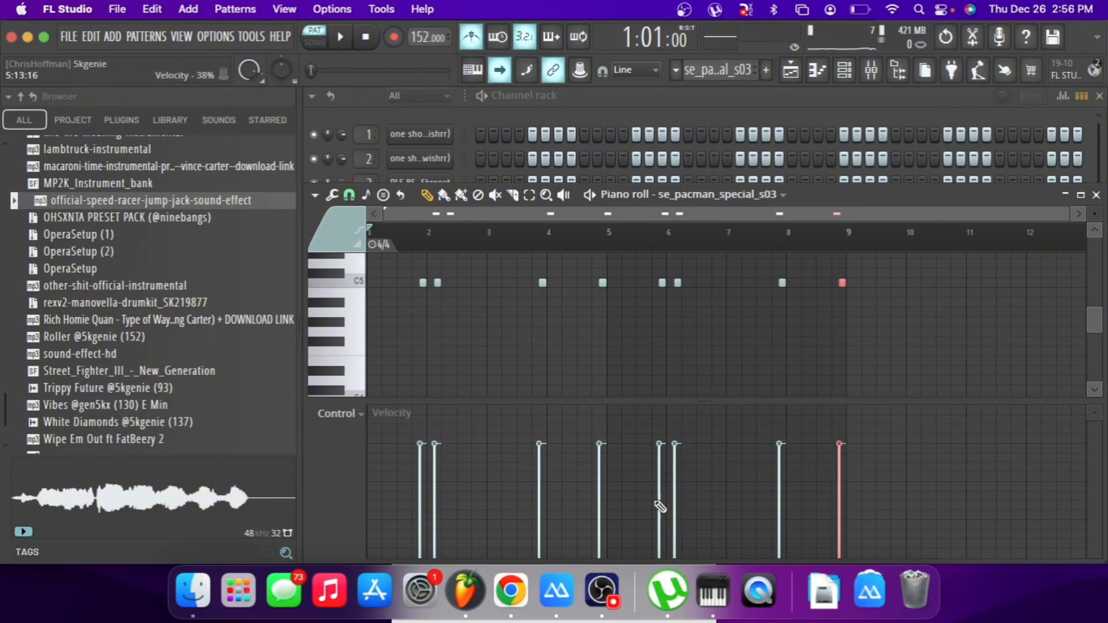
click(1039, 349)
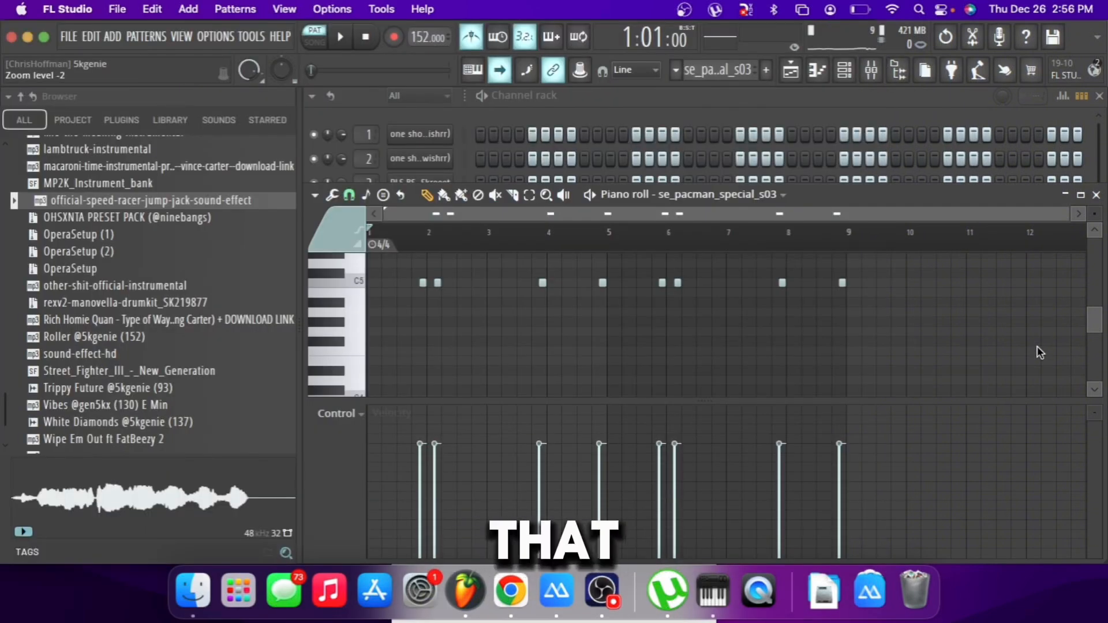
click(842, 284)
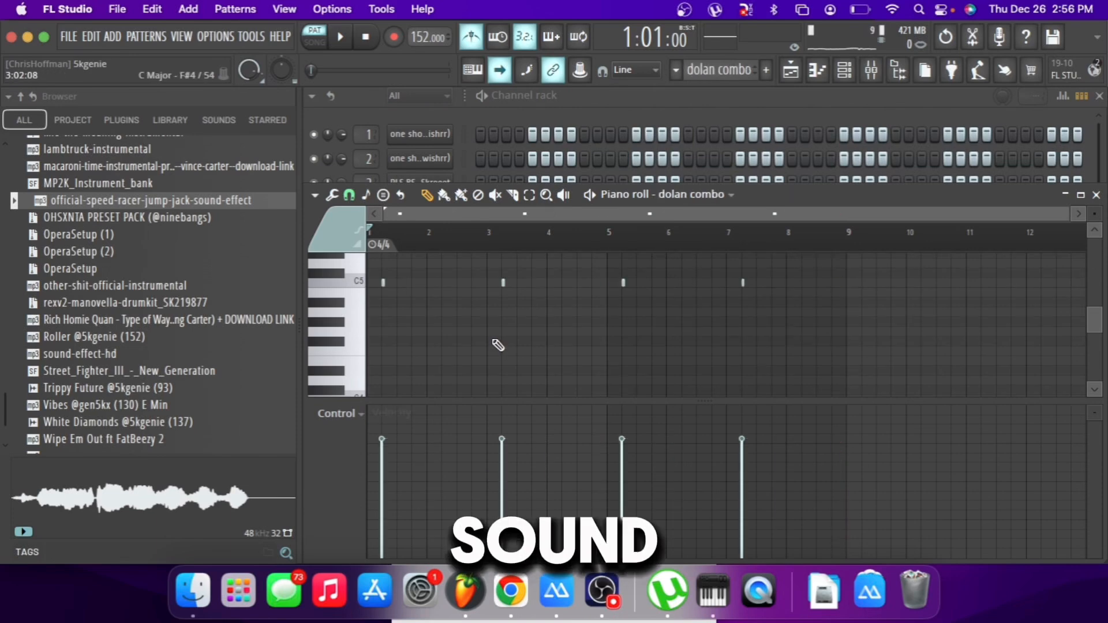
Examine and play the dolan combo pattern, and play the snare gloski roll from bar 7.
click(660, 101)
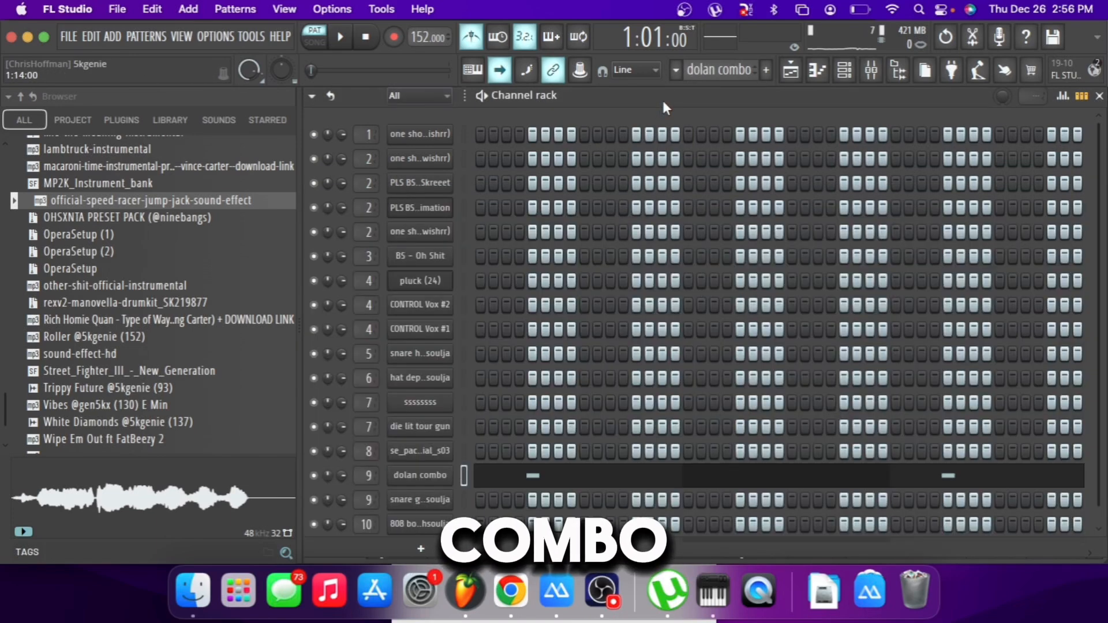
click(502, 475)
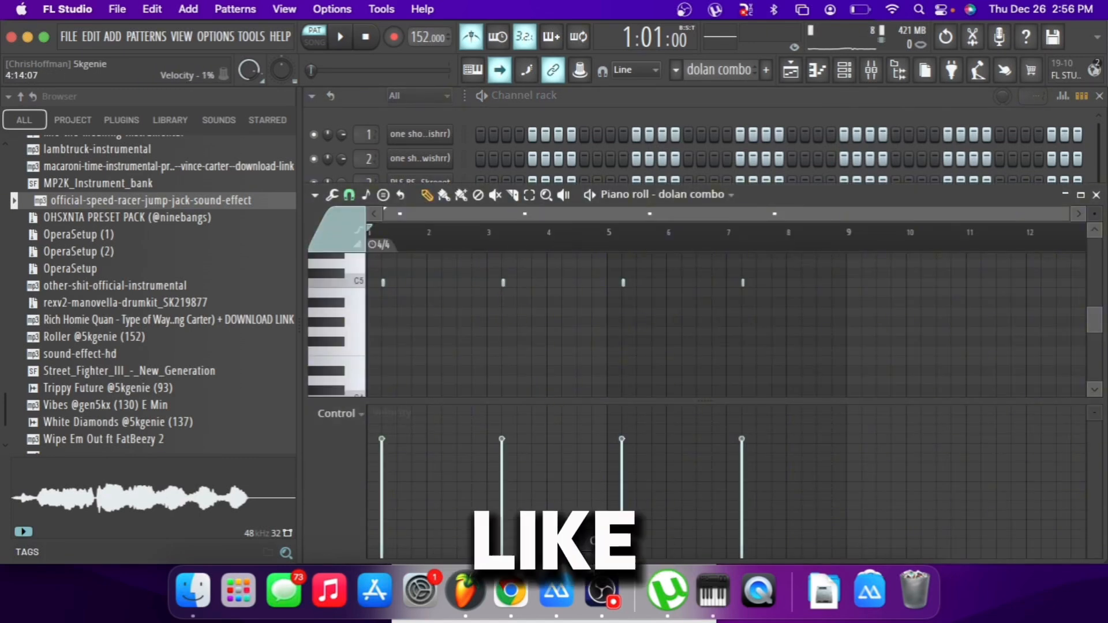
key(space)
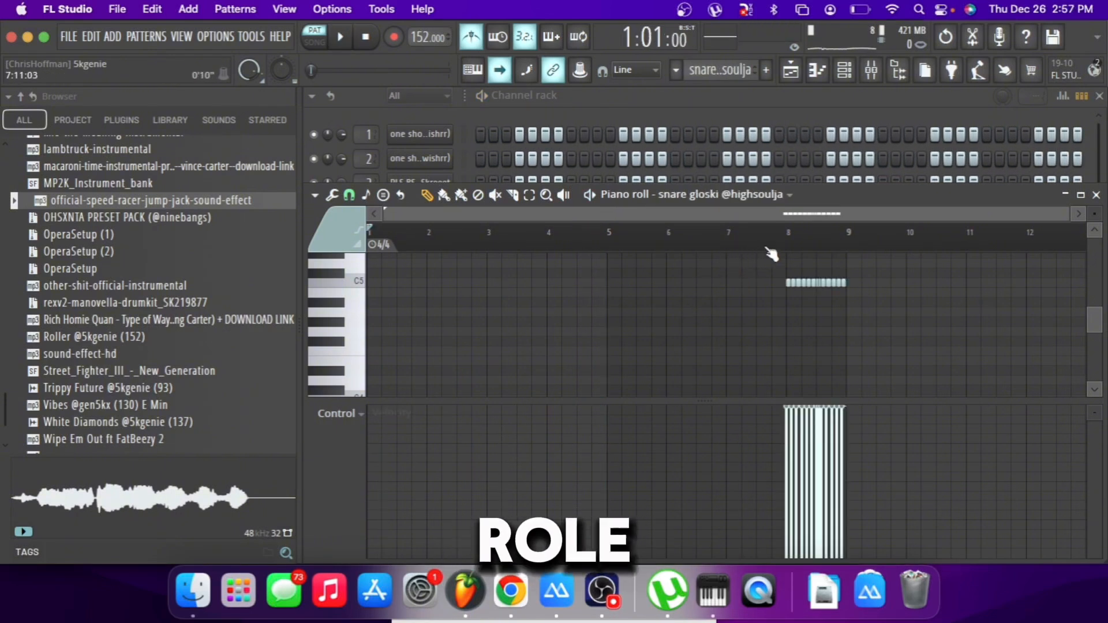
click(728, 242)
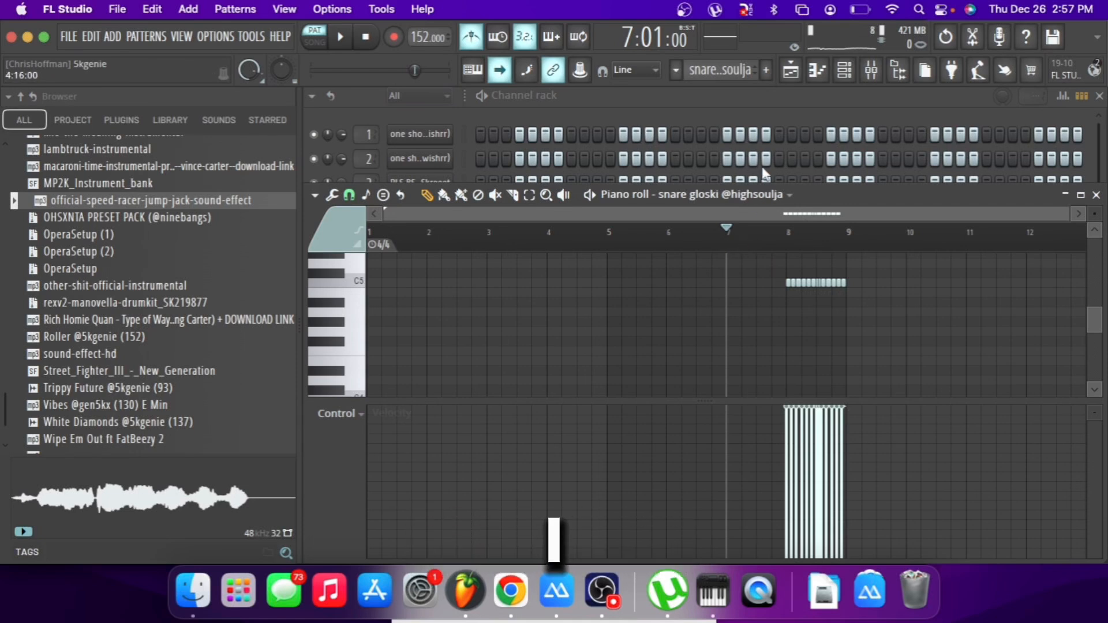
key(space)
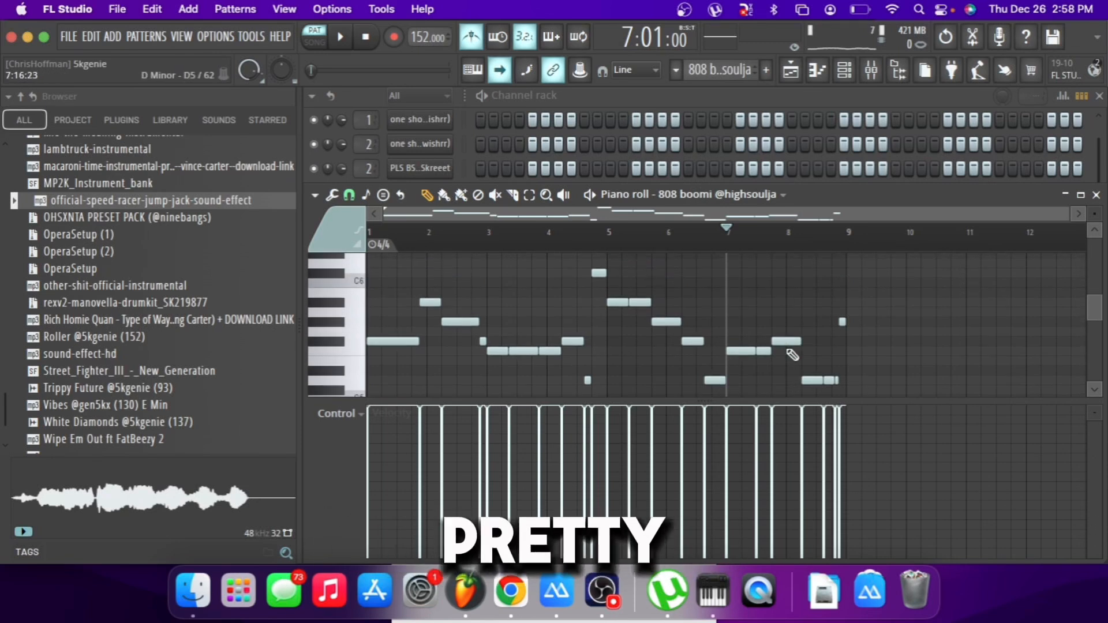
Examine the notes of the 808 boomi pattern in the piano roll.
scroll(791, 354, down, 1)
scroll(681, 313, down, 1)
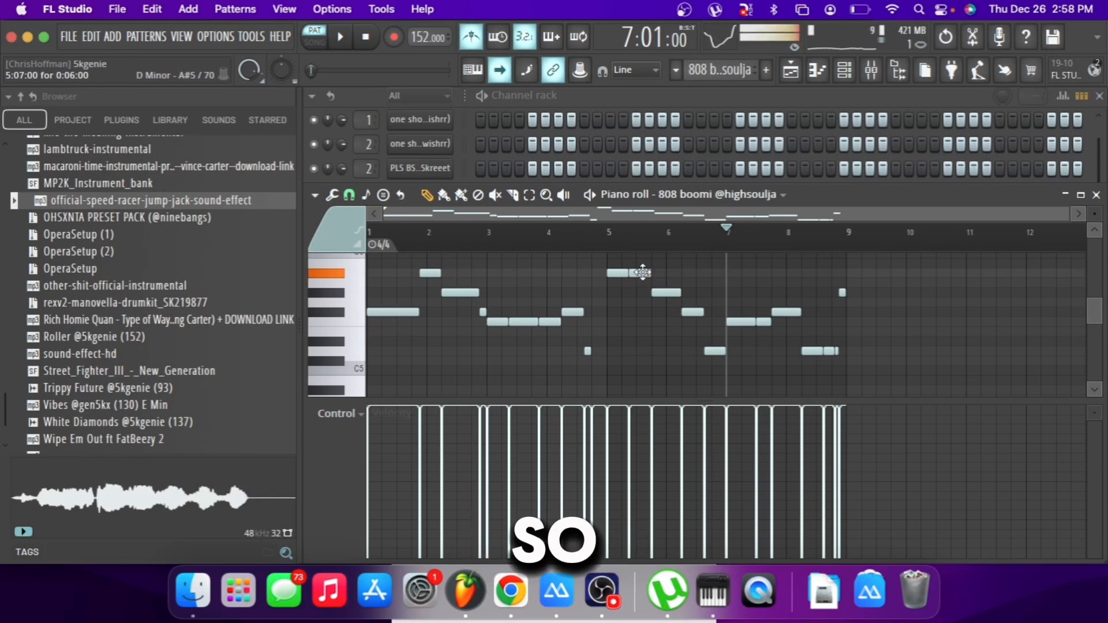
click(602, 591)
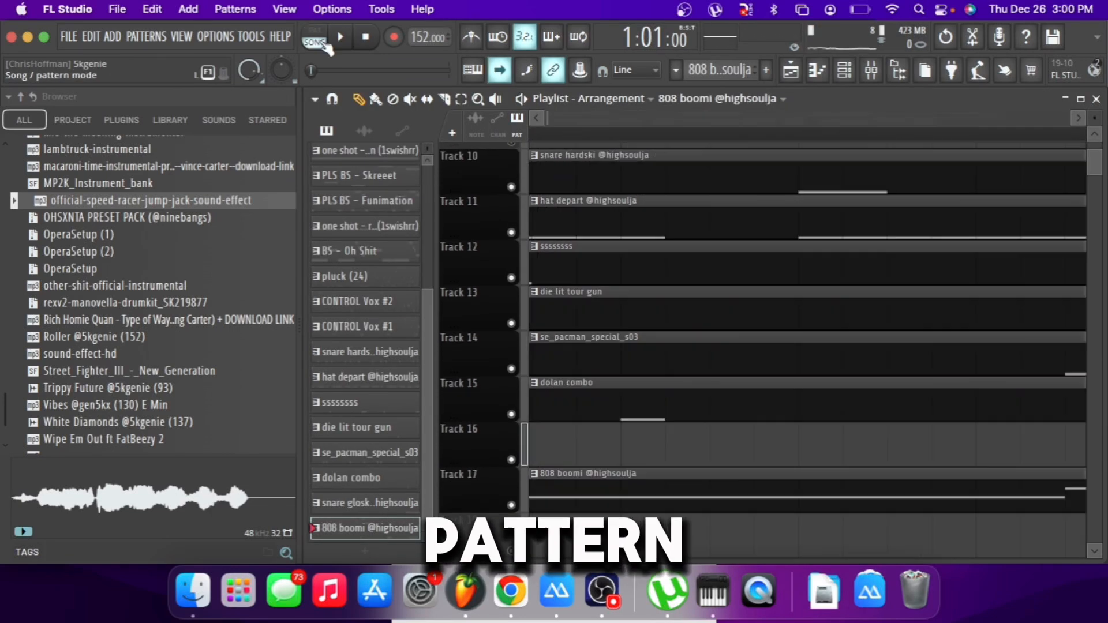
Play the drum arrangement in song mode, and select the "one shot - vintage sine" pattern.
click(321, 44)
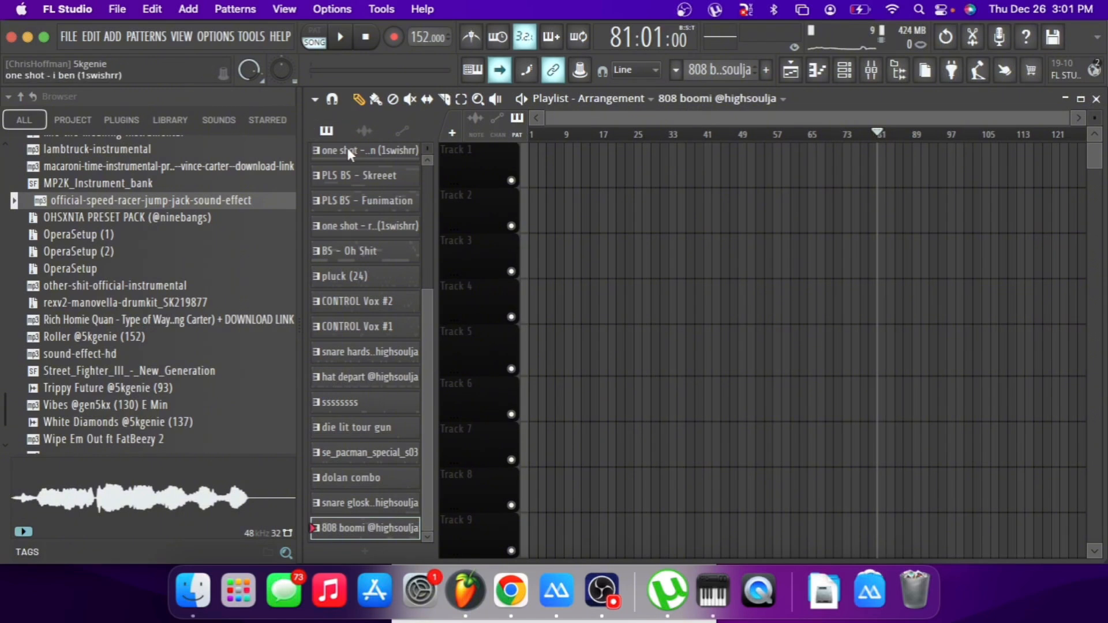
scroll(348, 159, up, 1)
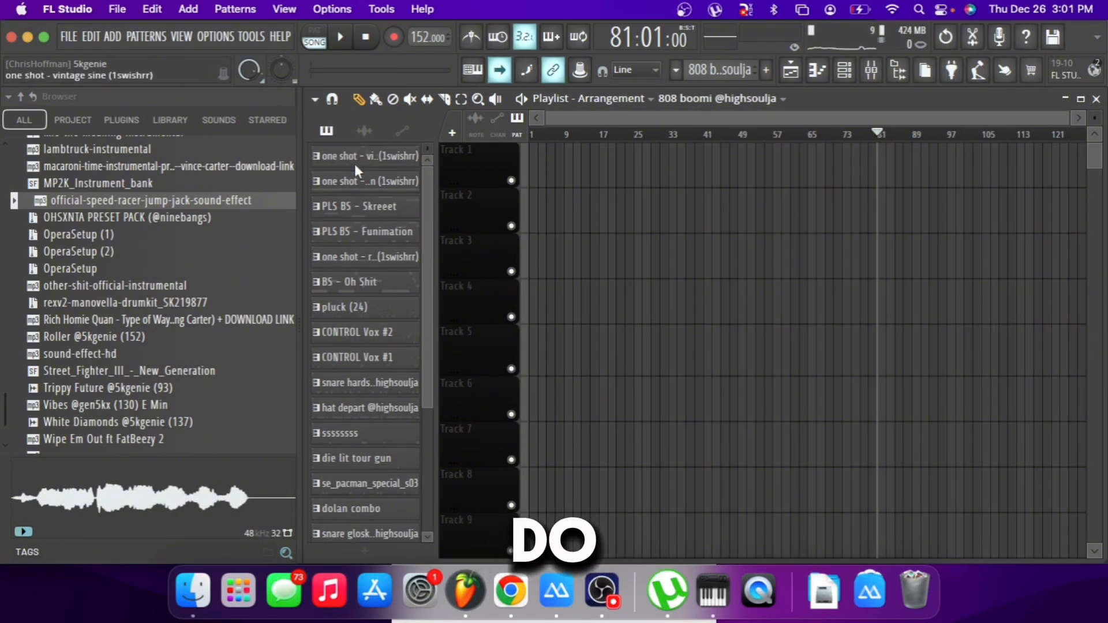
click(355, 164)
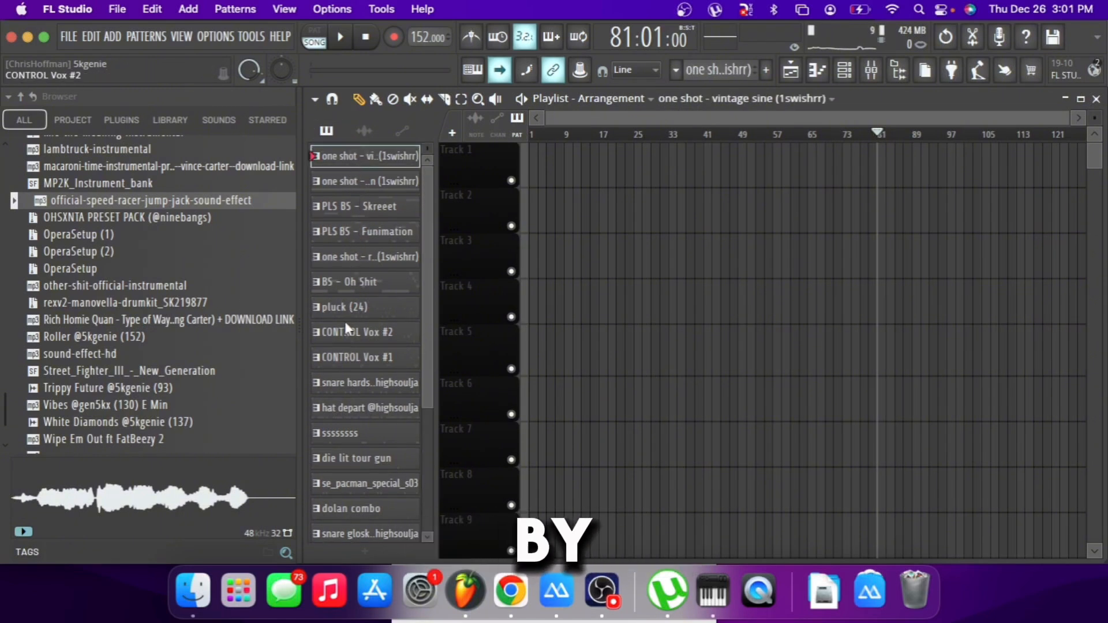
Place the melody and vox patterns from vintage sine through CONTROL Vox #1 at bar 1 on Tracks 1–9, and repeat them through bar 32.
shift+click(369, 358)
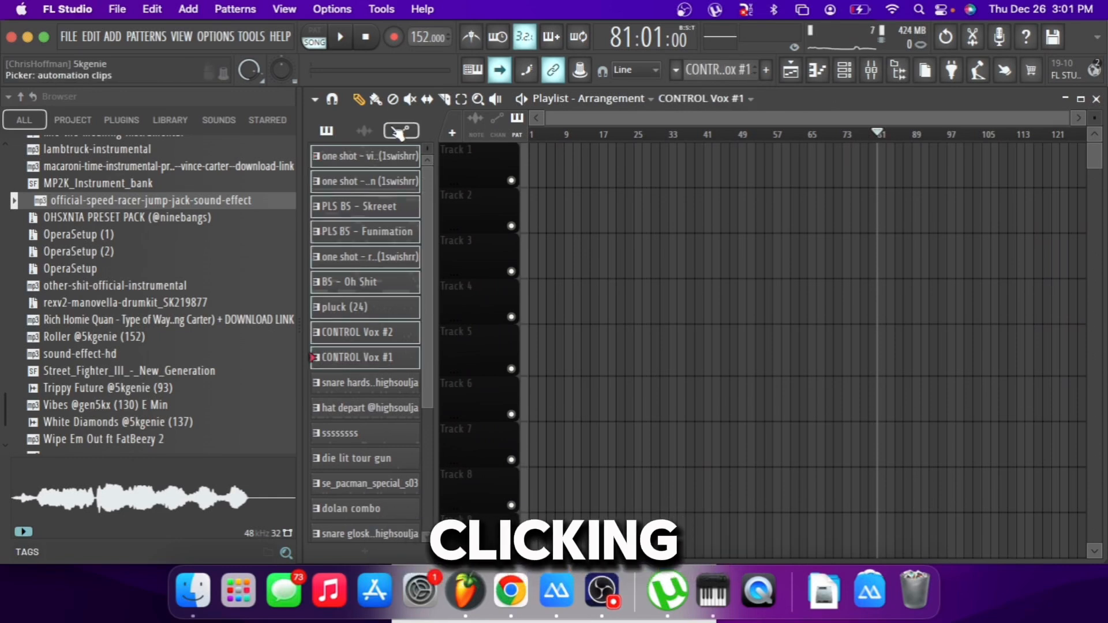
drag(507, 154, 551, 172)
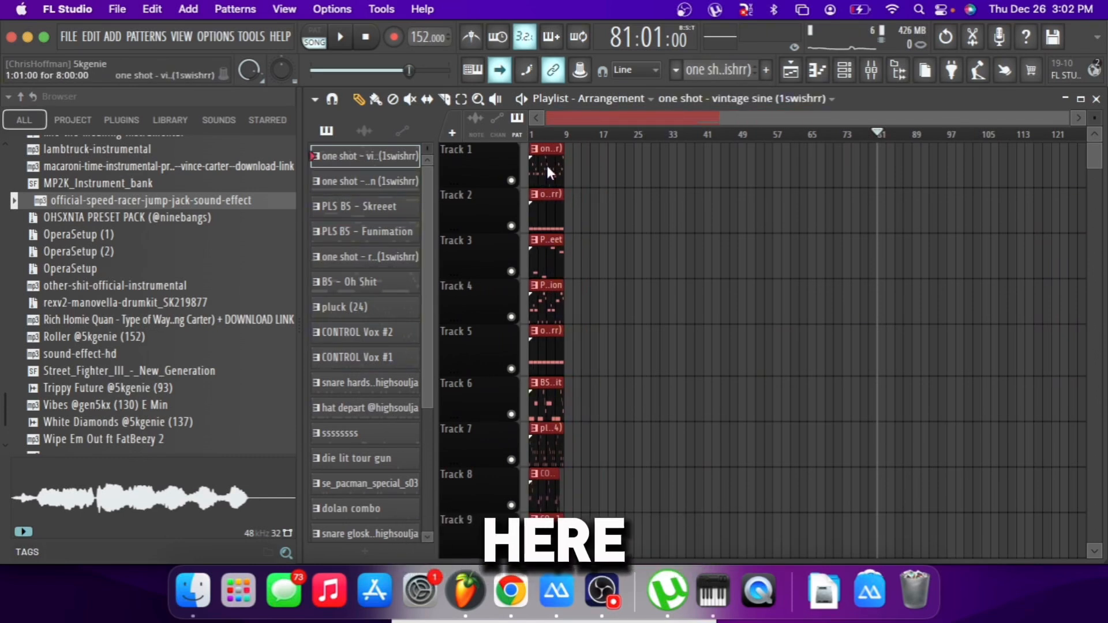
key(ctrl+b)
key(ctrl+b)
key(ctrl+b)
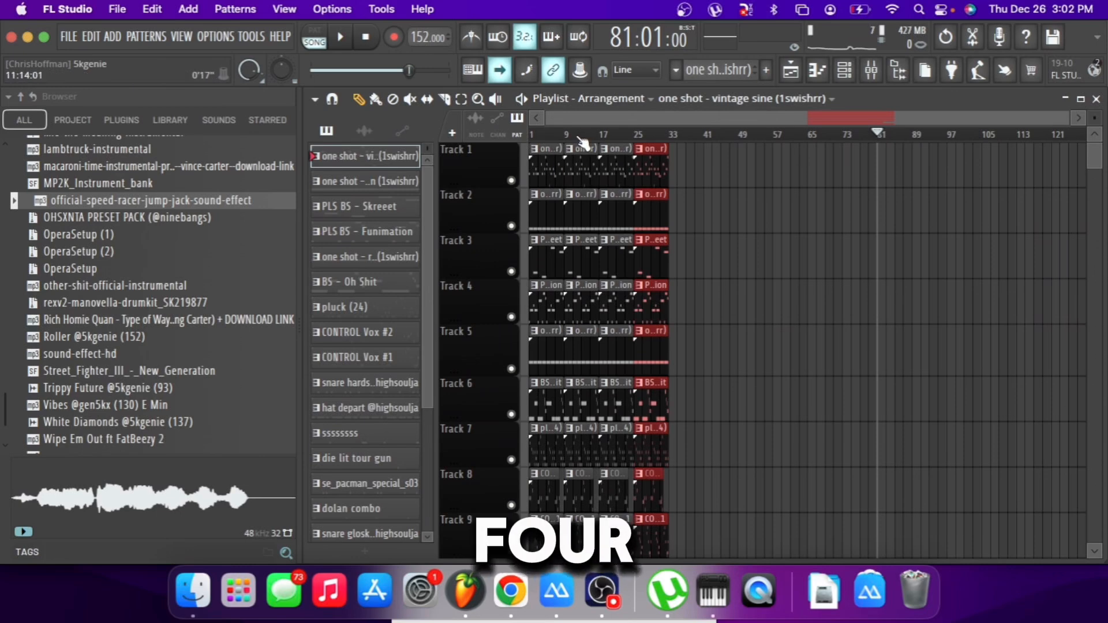
Delete the vintage sine clips at bars 1 and 17 on Track 1, and play the arrangement from the start.
scroll(580, 139, up, 3)
right_click(742, 172)
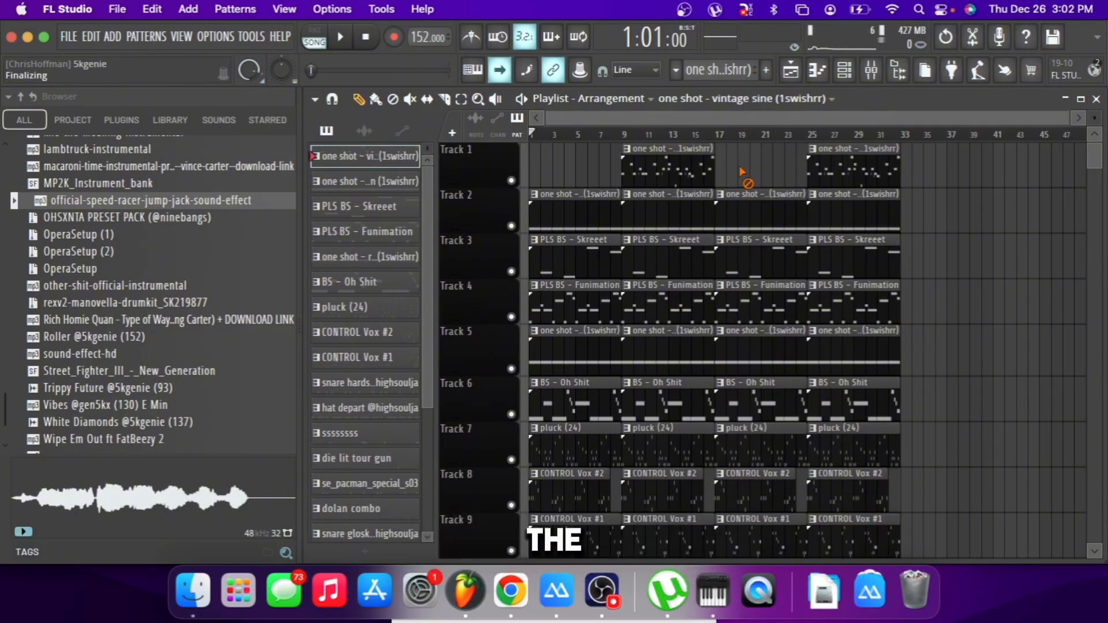
scroll(742, 171, down, 1)
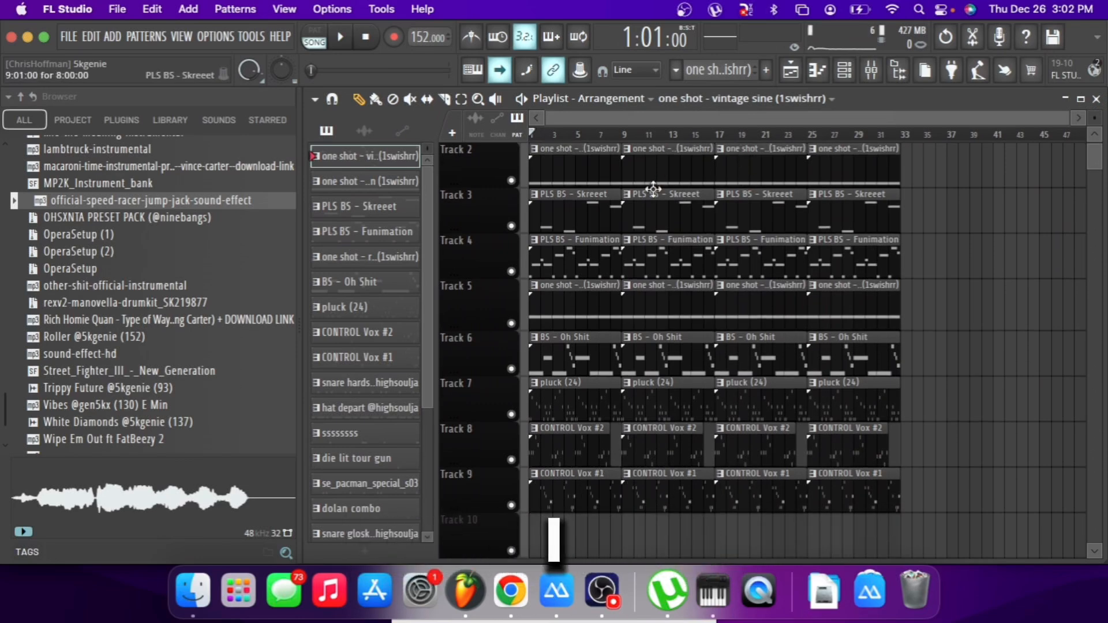
scroll(654, 189, up, 1)
key(space)
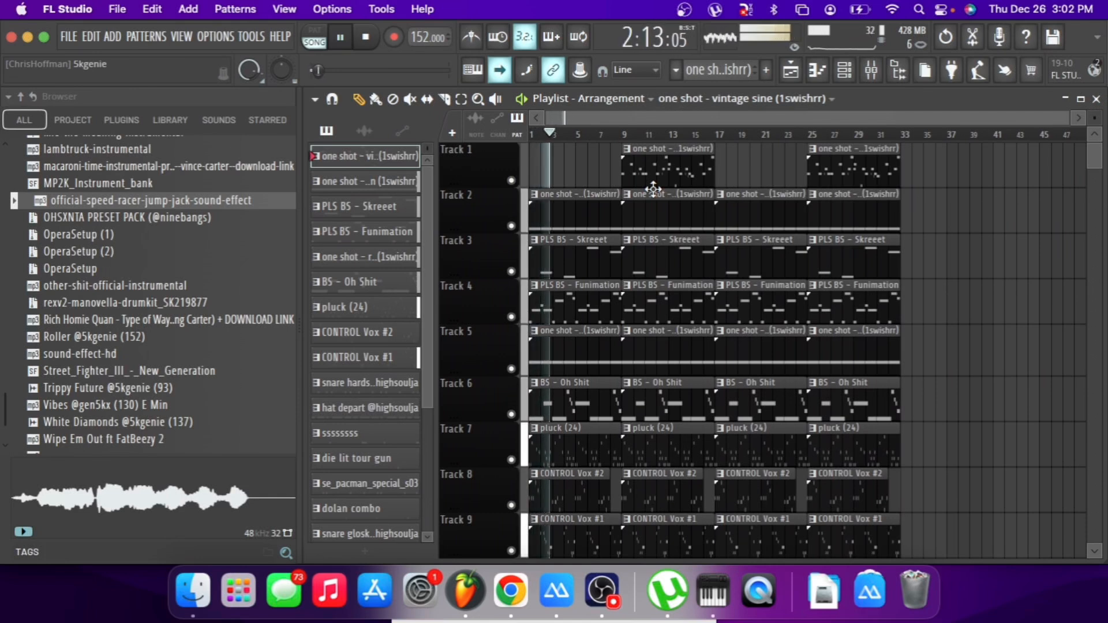
scroll(653, 188, down, 1)
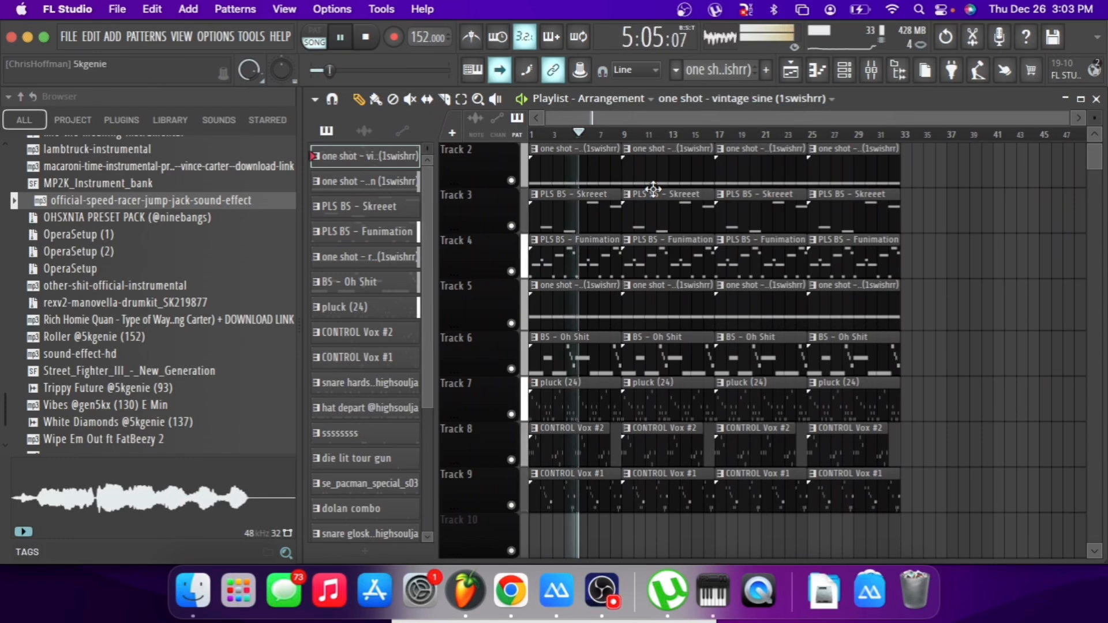
key(space)
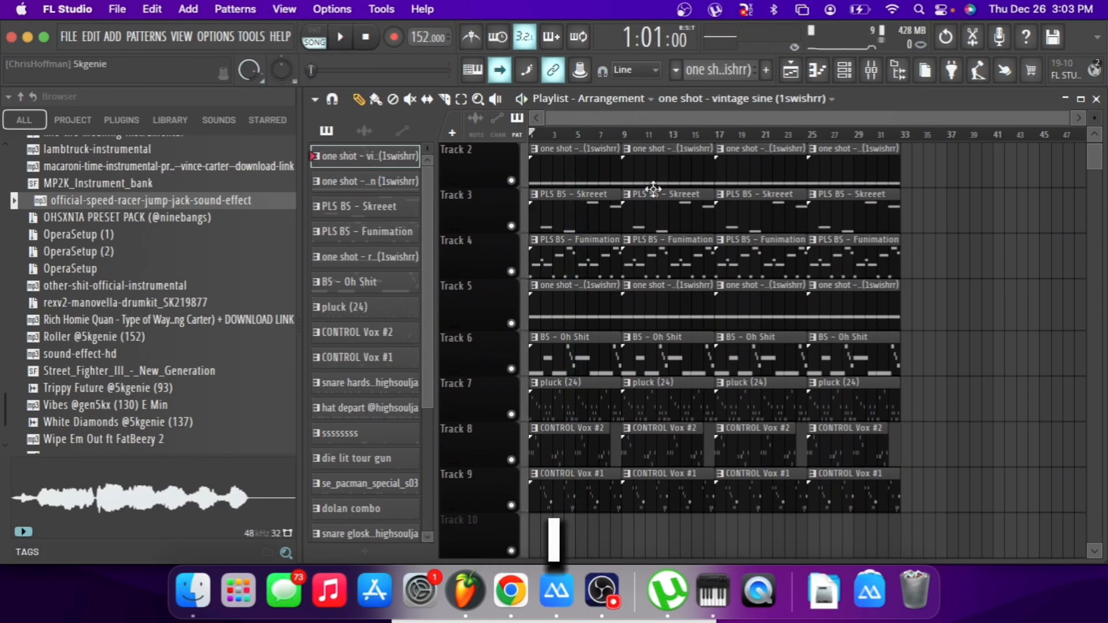
Delete the CONTROL Vox #2 and CONTROL Vox #1 clips at bars 1 and 9 on Tracks 8 and 9.
right_click(598, 430)
right_click(604, 486)
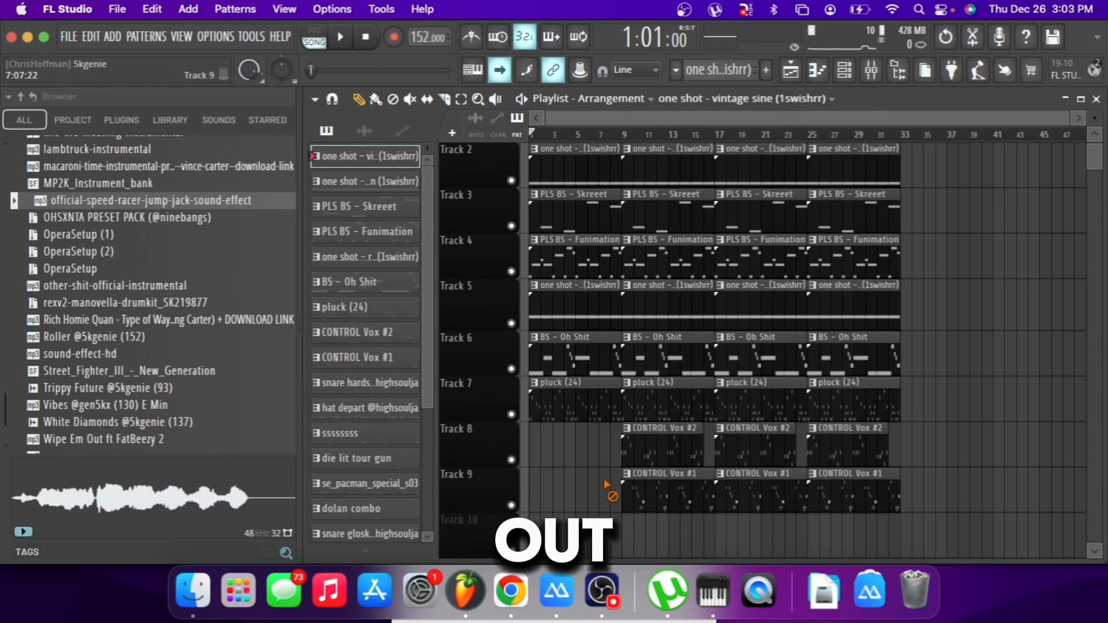
right_click(634, 498)
right_click(653, 462)
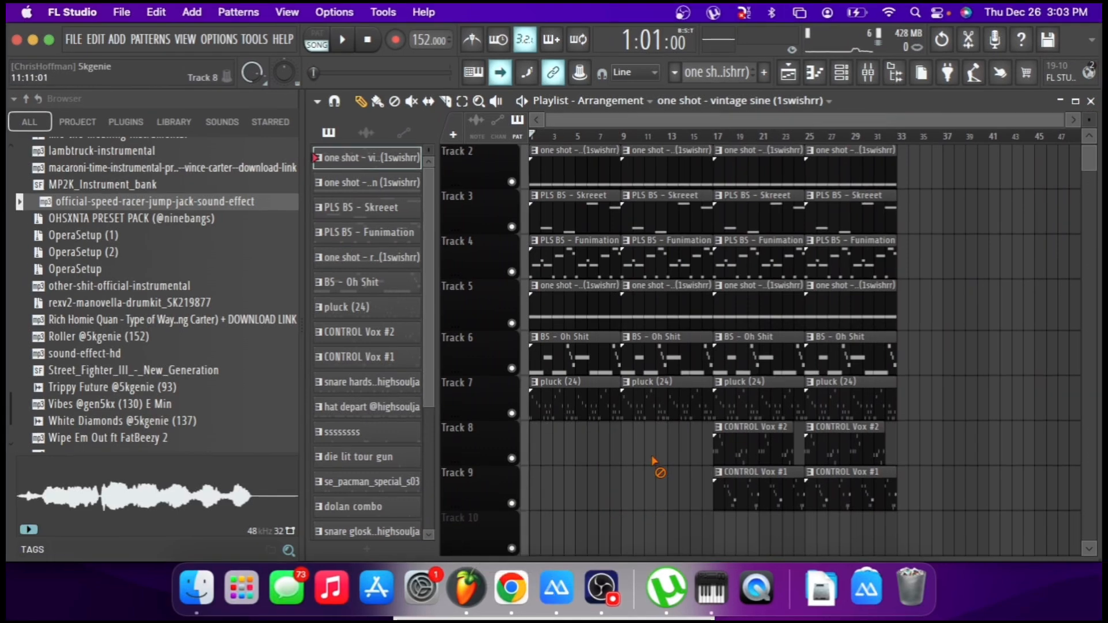
Play the melody arrangement from the start, and set the playhead at bar 17.
key(space)
scroll(655, 462, up, 1)
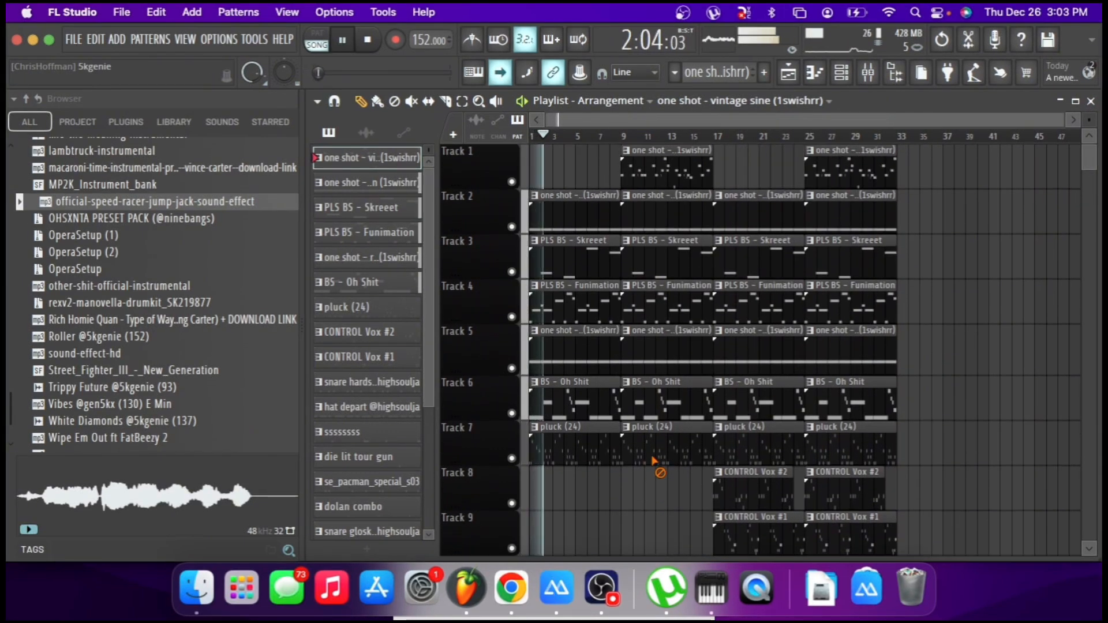
key(space)
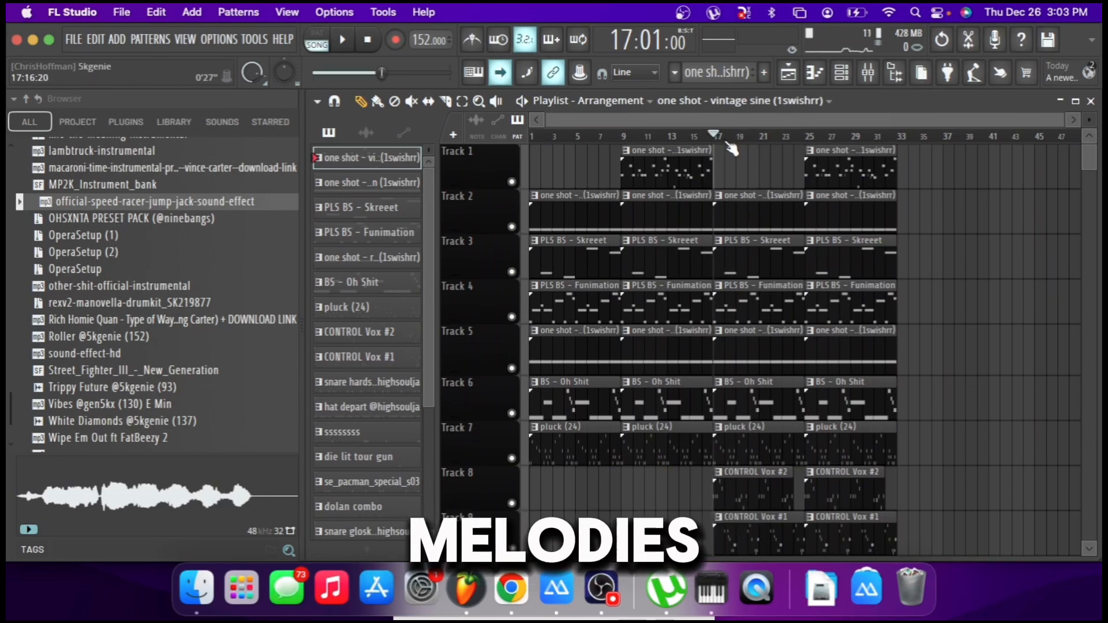
key(space)
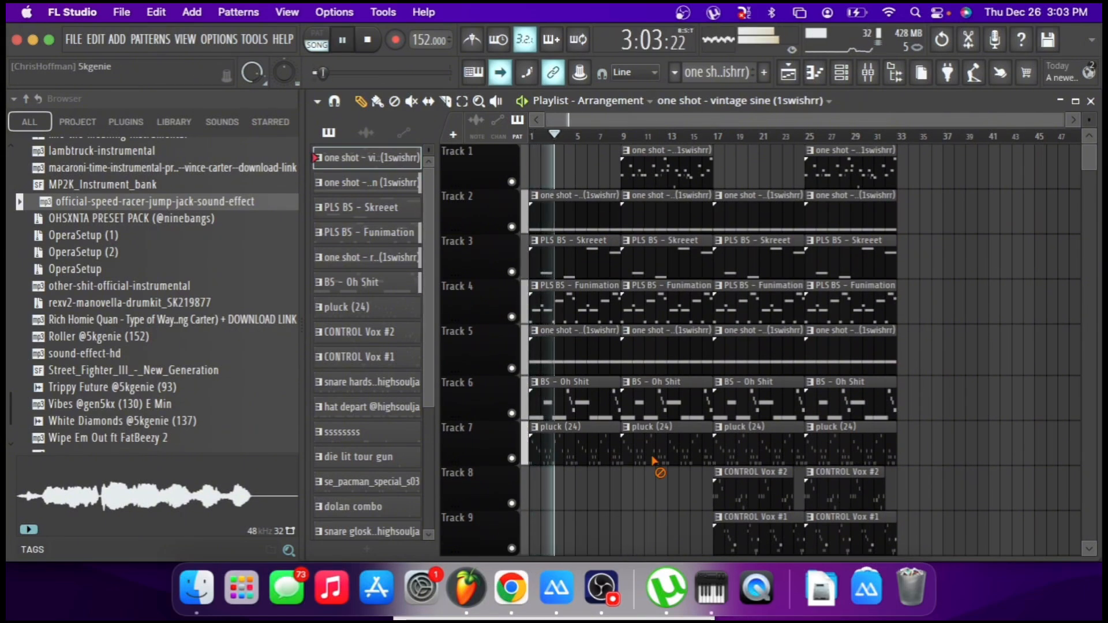
key(space)
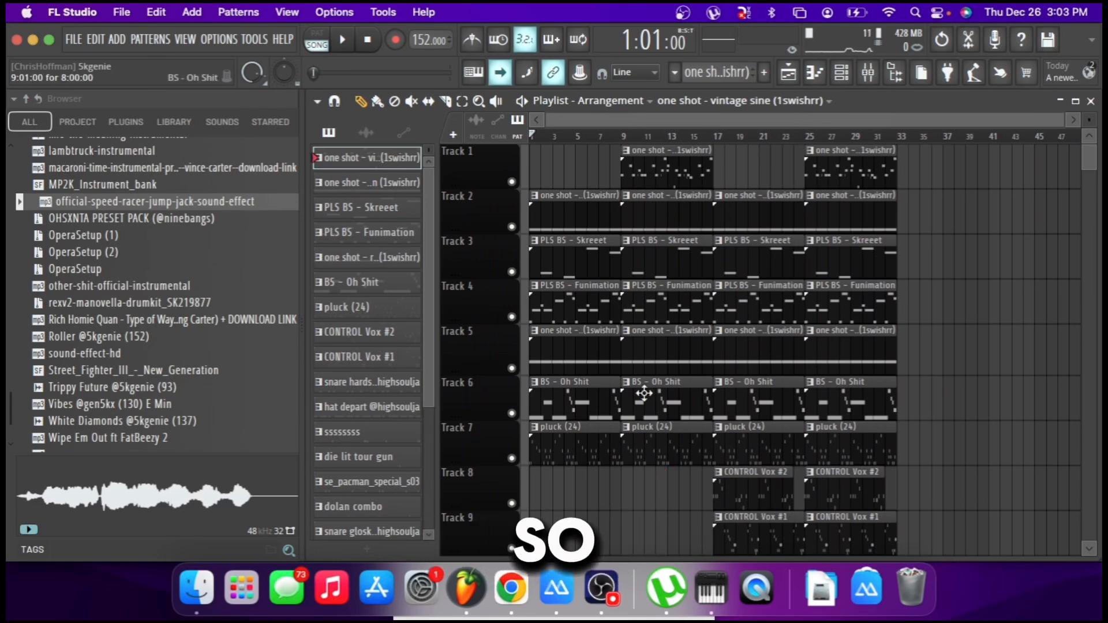
click(721, 137)
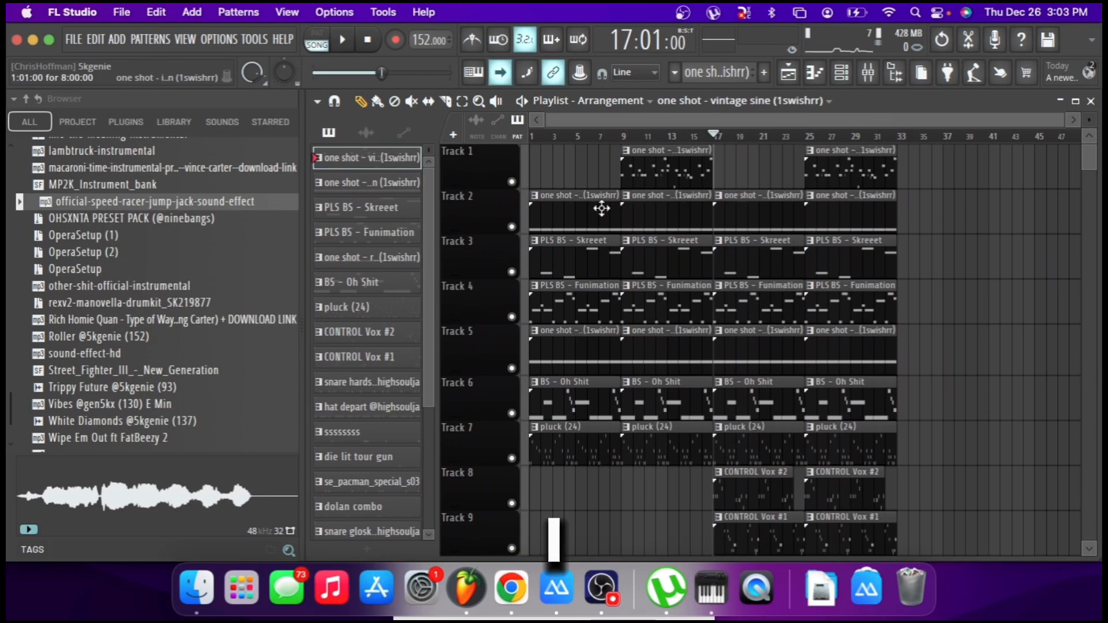
right_click(734, 231)
right_click(737, 249)
key(super+z)
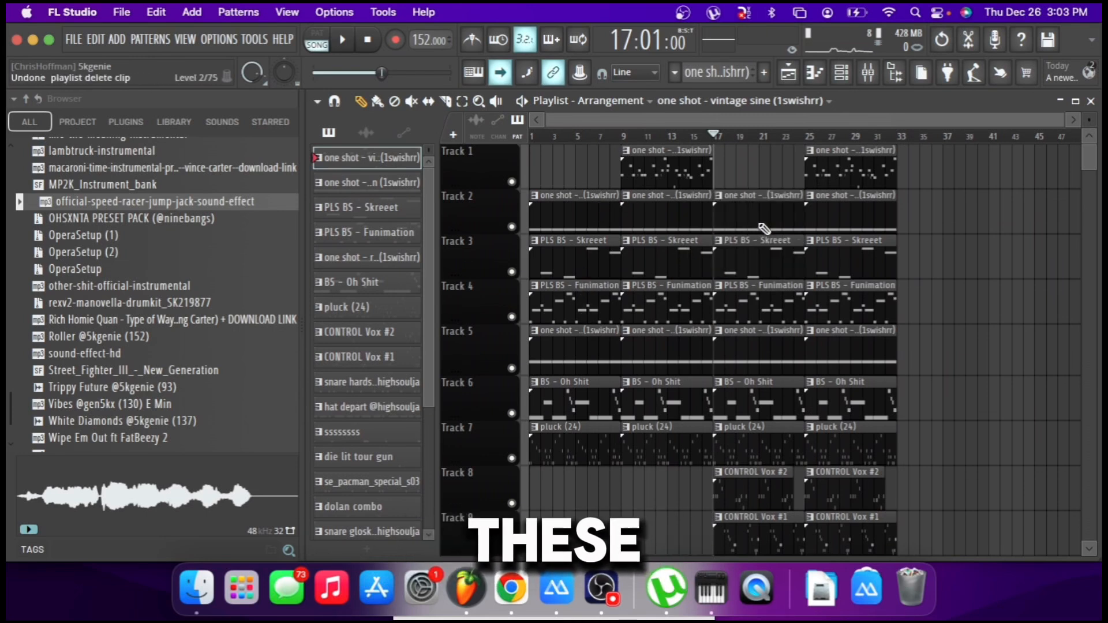
Delete the one shot clips on Track 2 and the robotdance clips on Track 5 at bars 17 and 25.
right_click(759, 222)
right_click(835, 224)
click(774, 335)
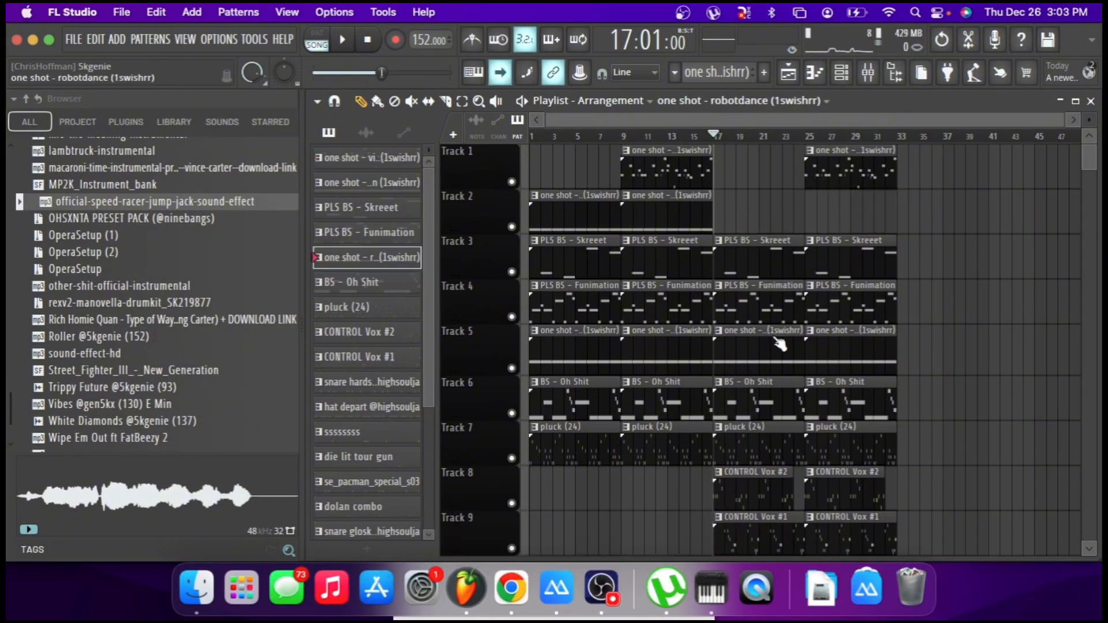
right_click(816, 344)
right_click(799, 358)
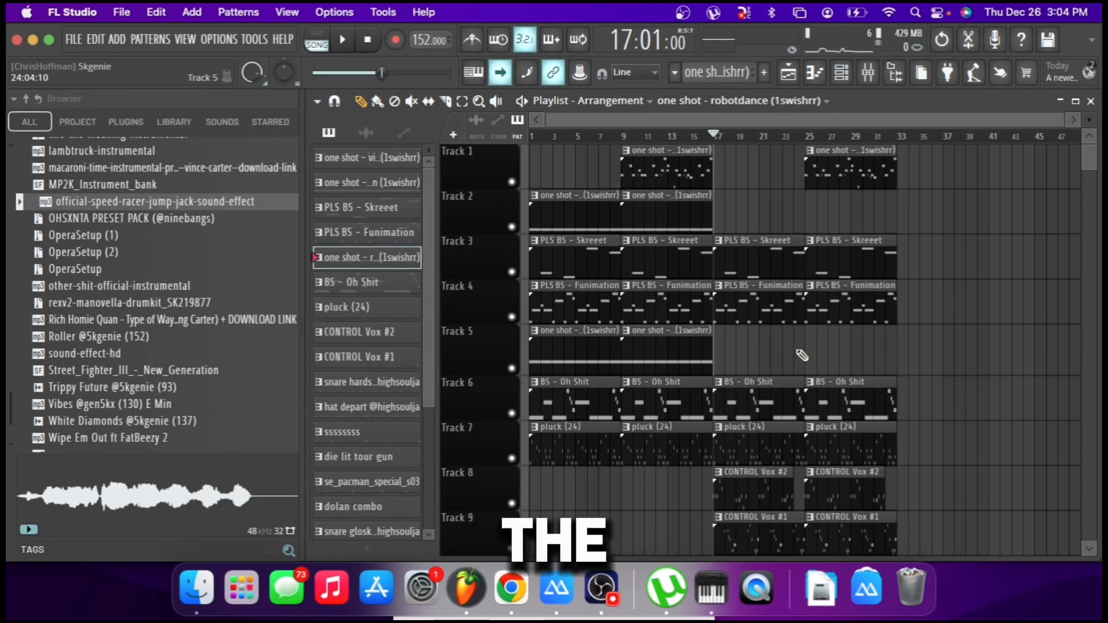
Delete the pluck (24) clips at bars 17 and 25 on Track 7.
scroll(801, 356, down, 2)
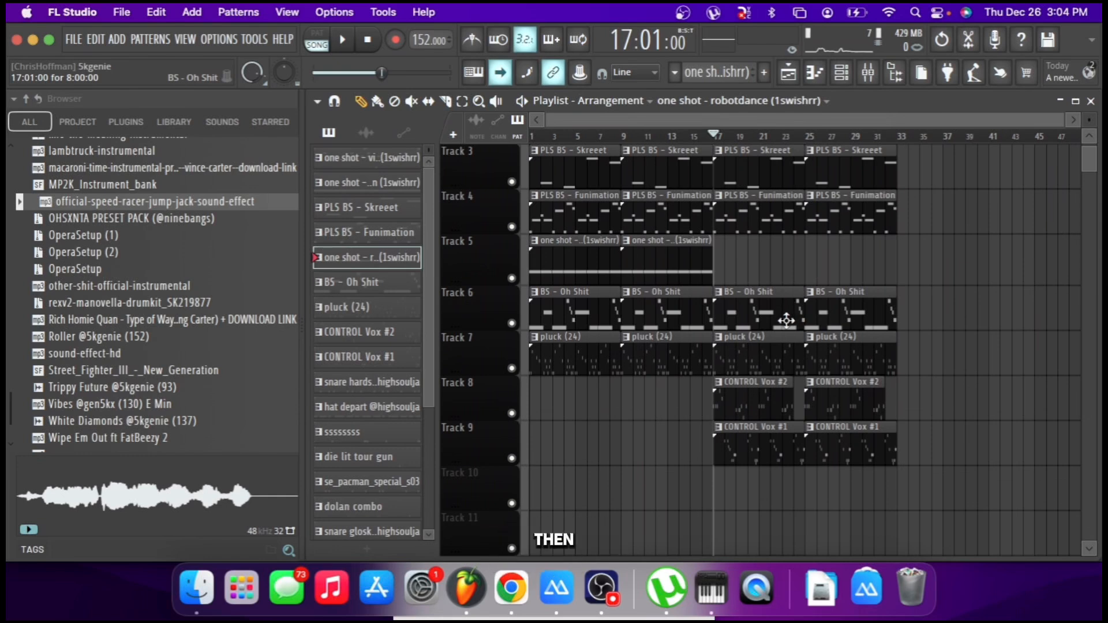
right_click(774, 349)
right_click(815, 352)
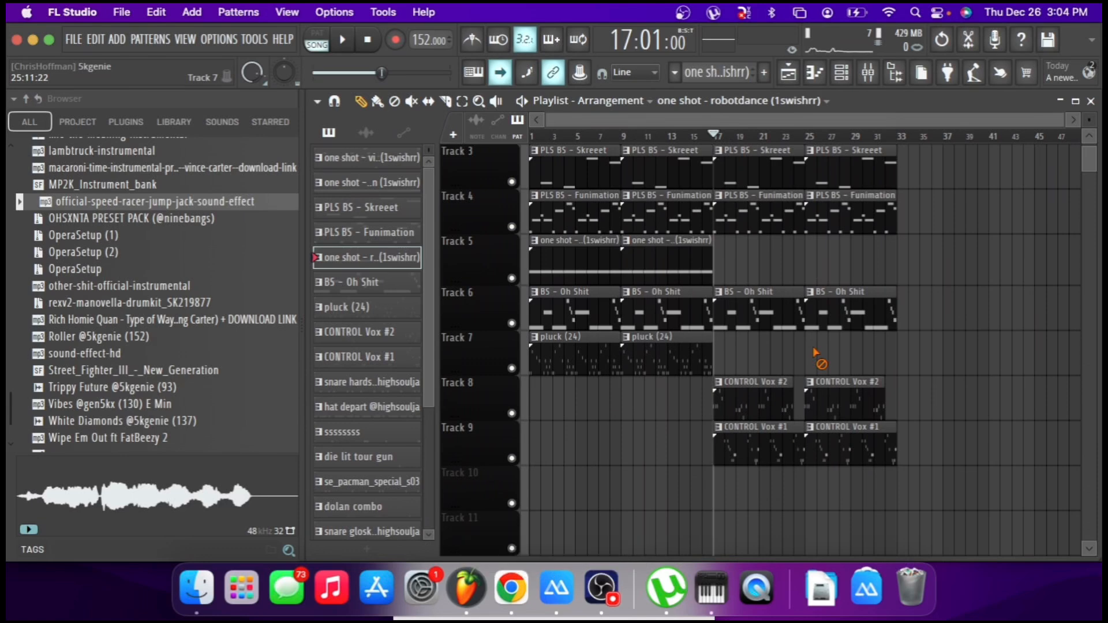
scroll(816, 354, up, 2)
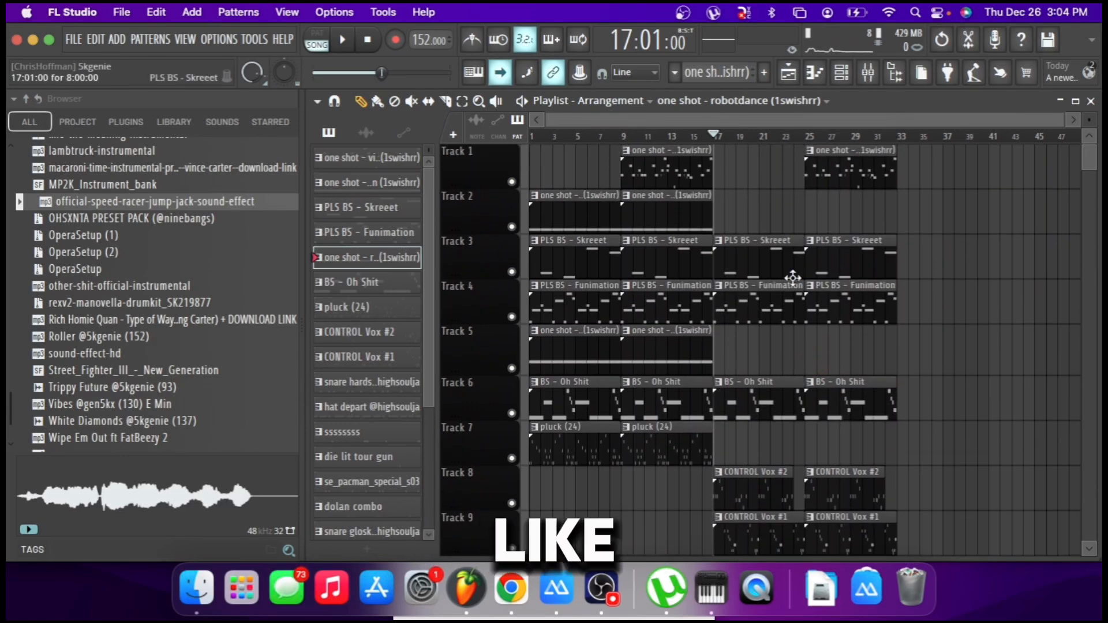
scroll(792, 279, right, 2)
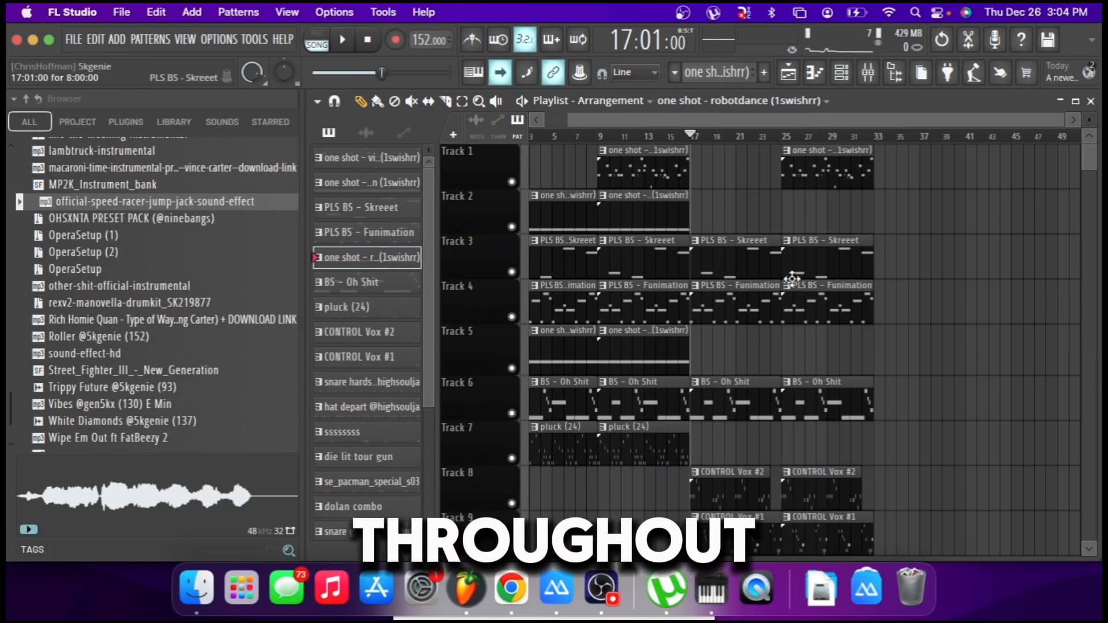
Place the drum and 808 patterns from snare hardski through 808 boomi at bar 1 on Tracks 10–17.
scroll(368, 289, down, 1)
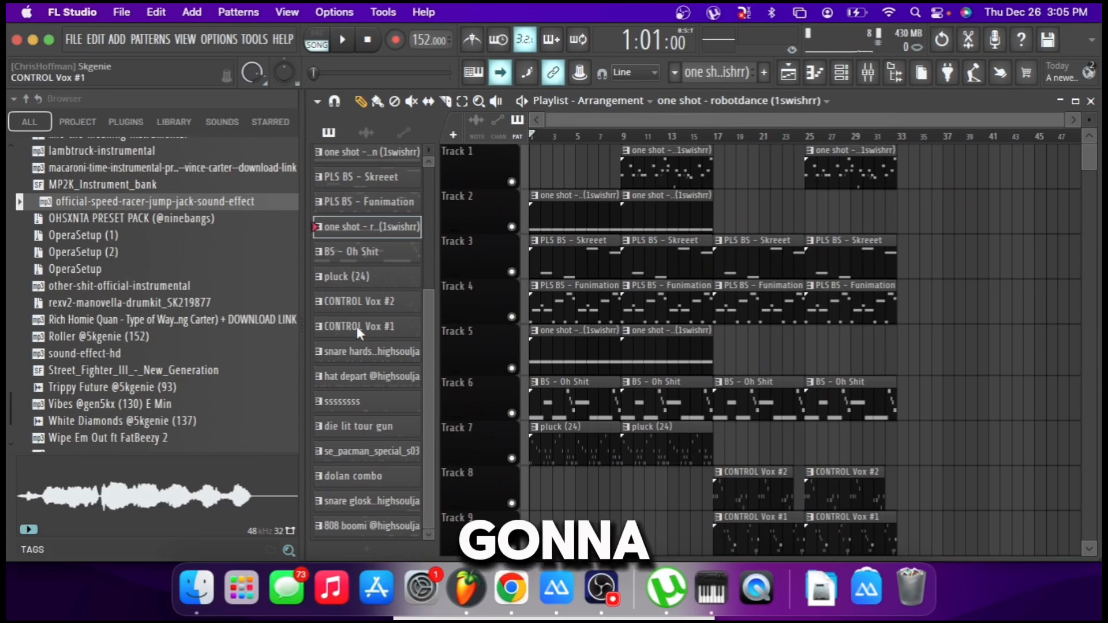
click(367, 353)
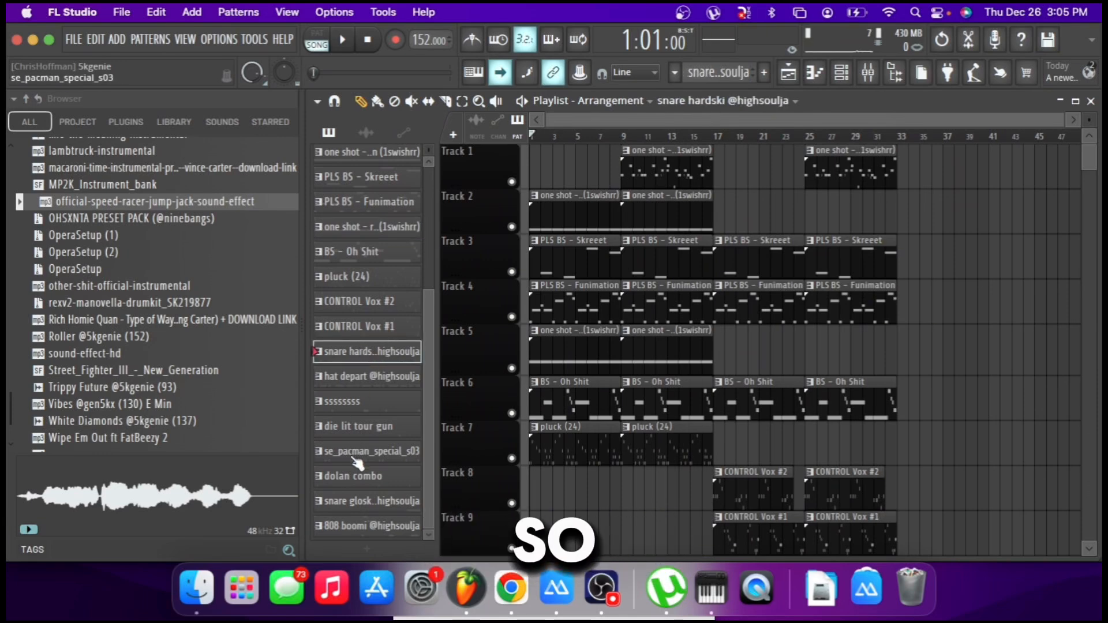
scroll(540, 338, down, 3)
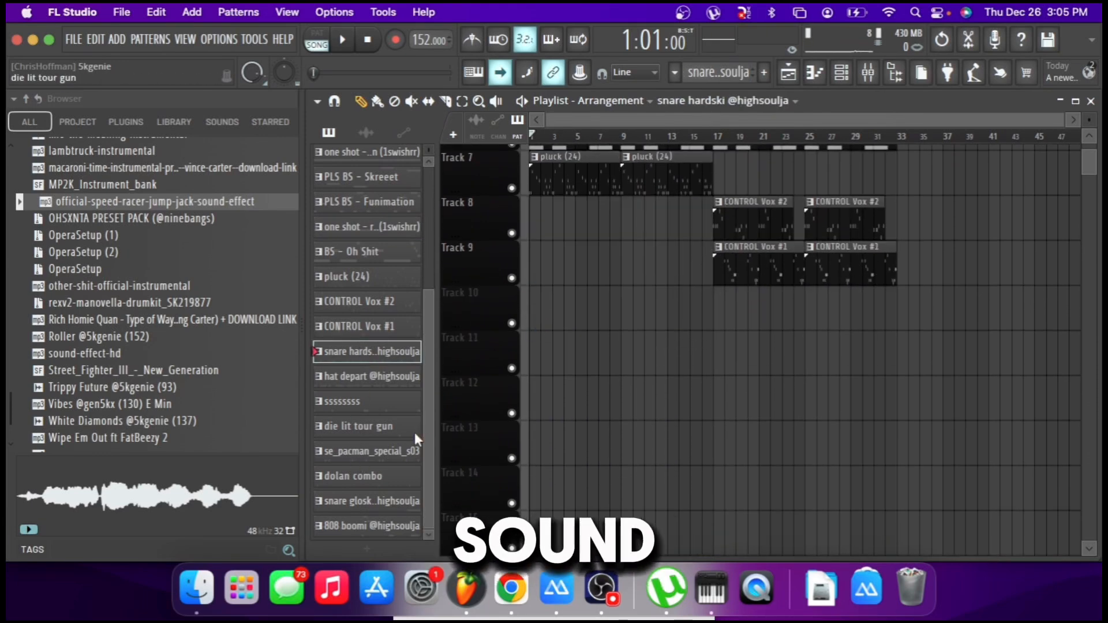
shift+click(378, 523)
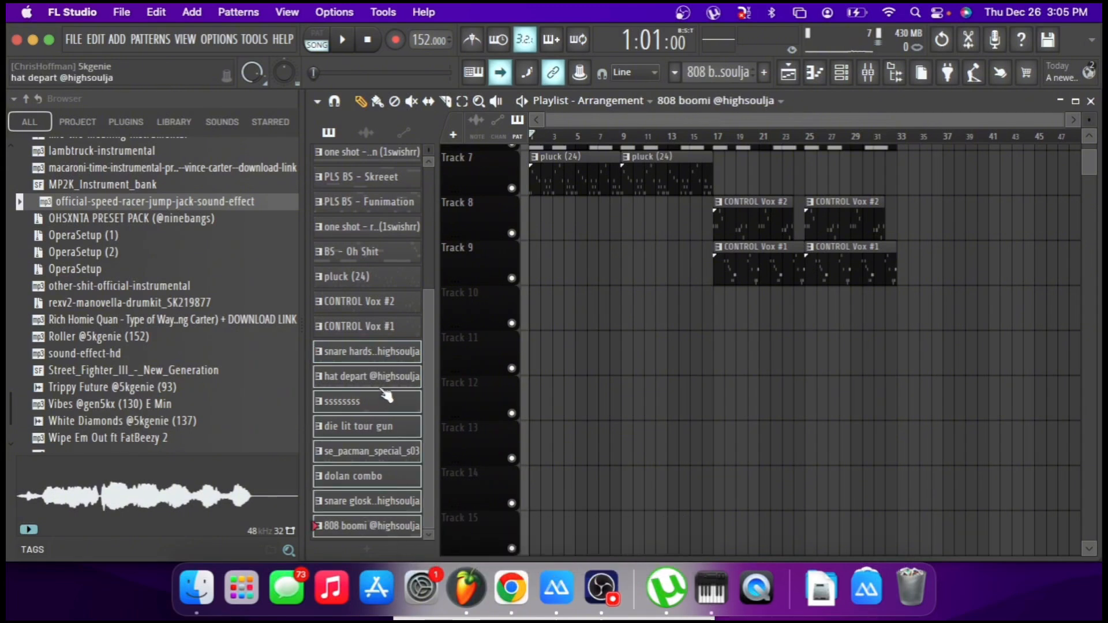
drag(380, 359, 571, 315)
click(639, 425)
Extend the die lit tour gun clip on Track 13 and the dolan combo clip on Track 15 to eight bars.
drag(586, 453, 619, 456)
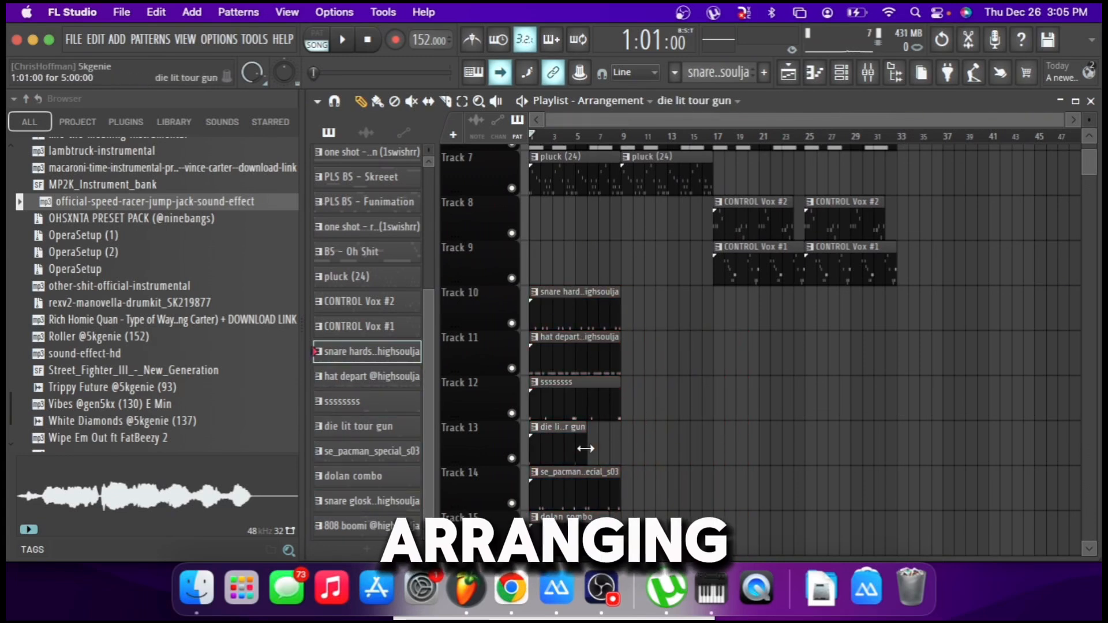
scroll(614, 462, down, 1)
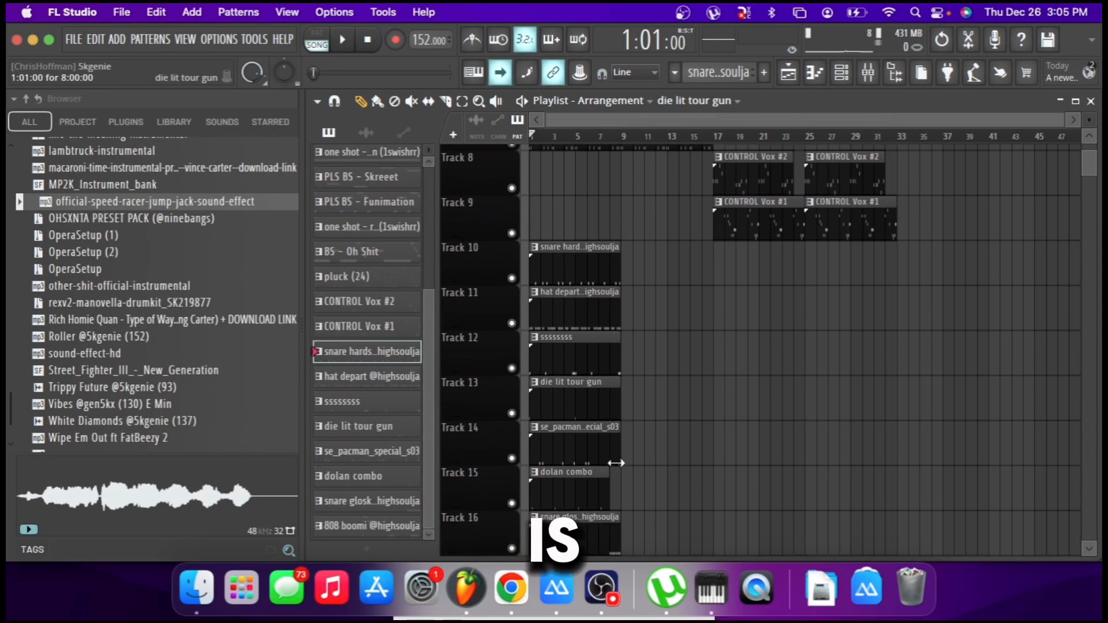
click(611, 483)
drag(611, 483, 621, 484)
scroll(618, 490, down, 2)
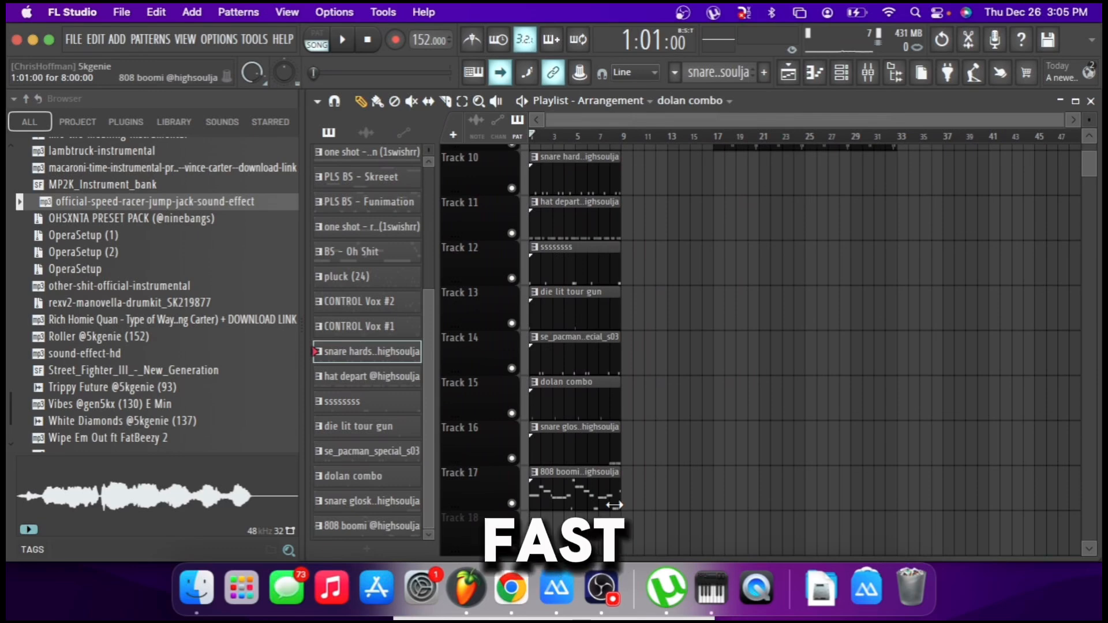
scroll(614, 474, up, 3)
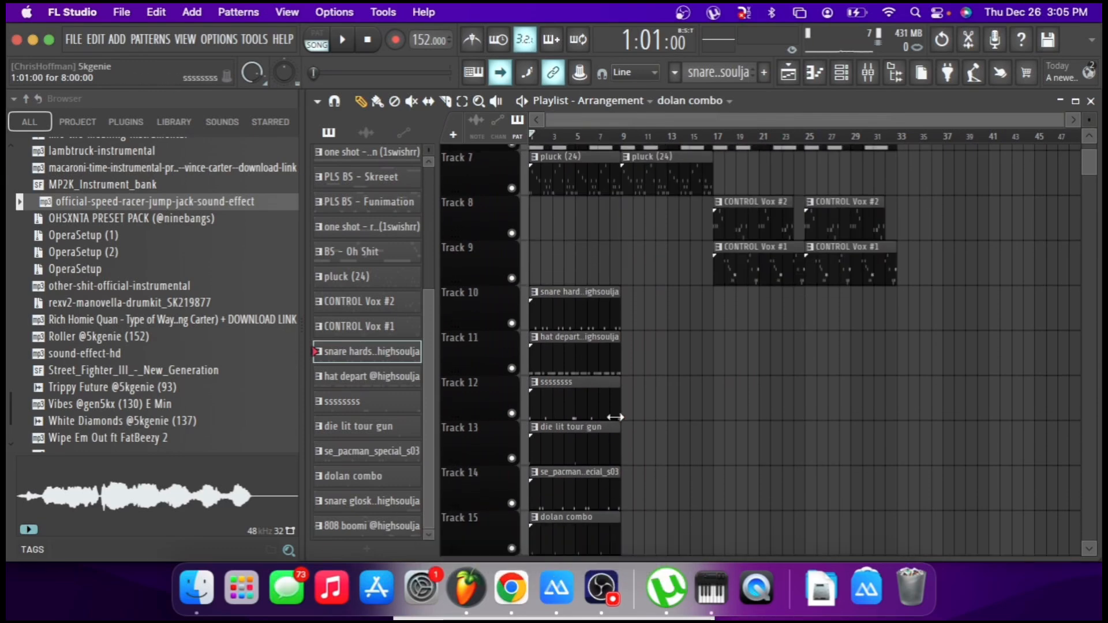
Repeat the eight-bar drum and 808 clips on Tracks 10–17 three times so they run through bar 32.
drag(608, 310, 605, 492)
key(ctrl+b)
key(ctrl+b)
key(ctrl+b)
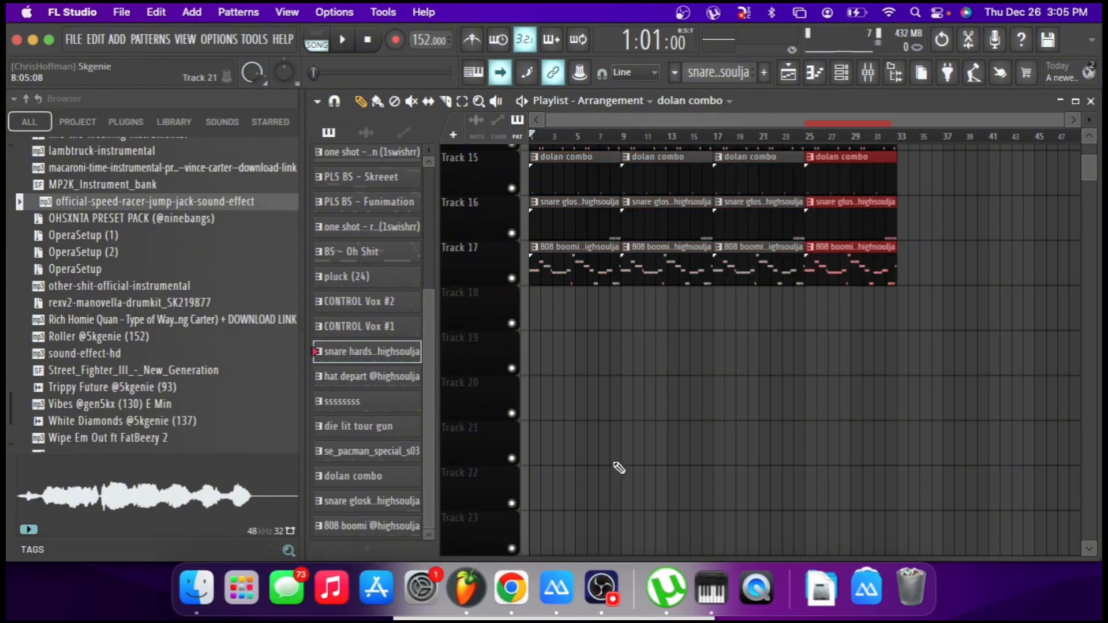
scroll(630, 433, up, 3)
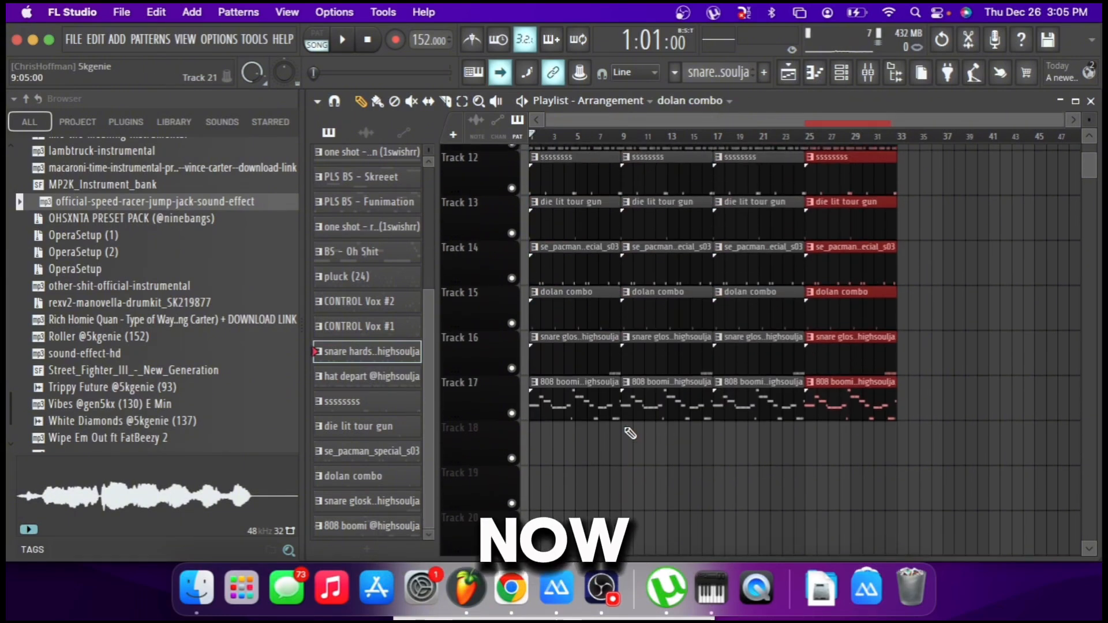
Delete the snare gloski clips at bars 1 and 17 on Track 16.
click(618, 448)
right_click(583, 363)
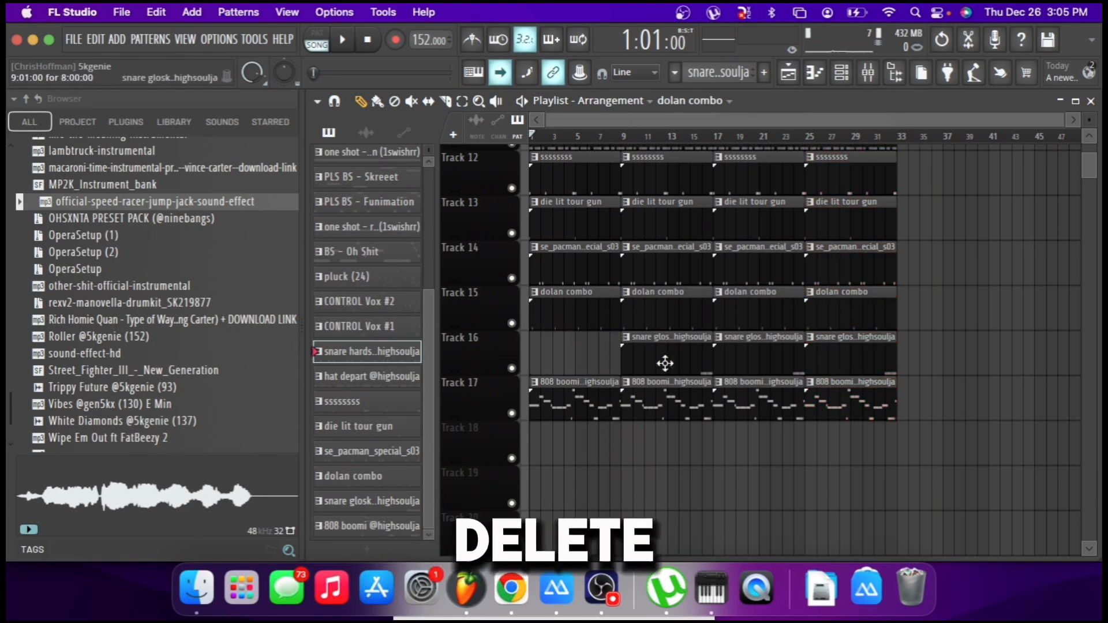
right_click(733, 367)
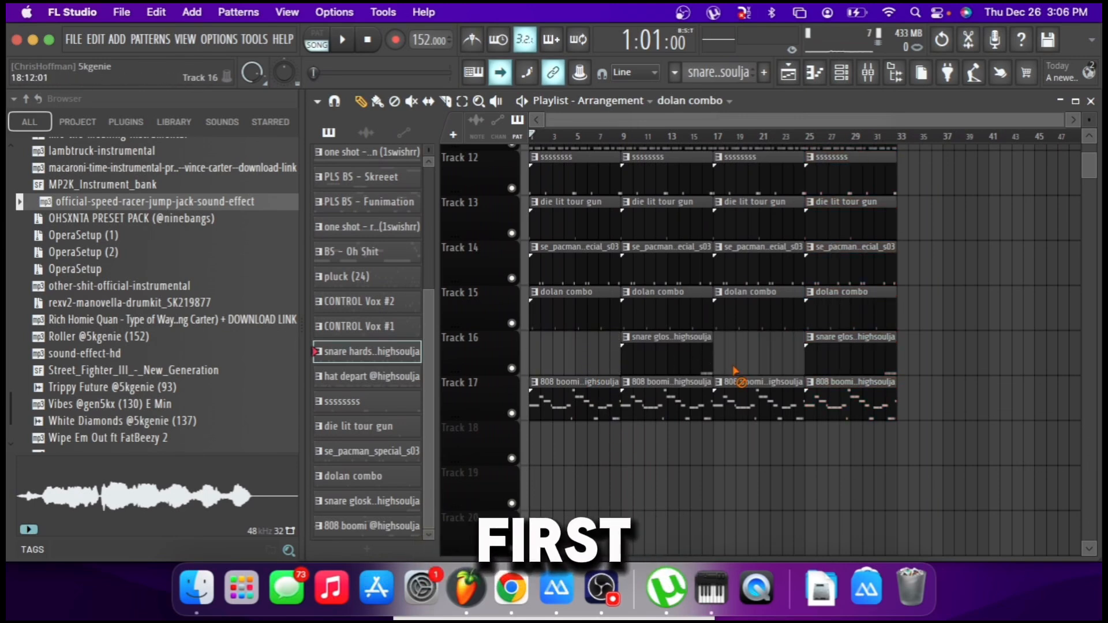
scroll(645, 387, up, 1)
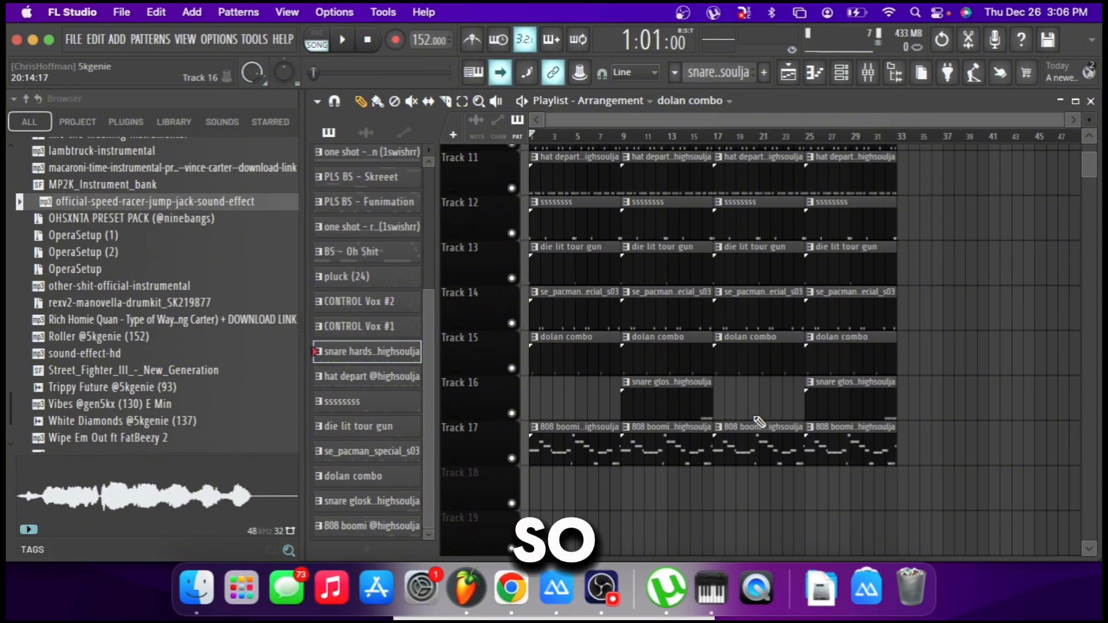
Shorten the bar 9 and bar 25 clips on Tracks 10–15 and 17 to seven bars, excluding the snare gloski clips on Track 16.
drag(595, 450, 574, 122)
drag(684, 190, 687, 533)
drag(861, 208, 860, 534)
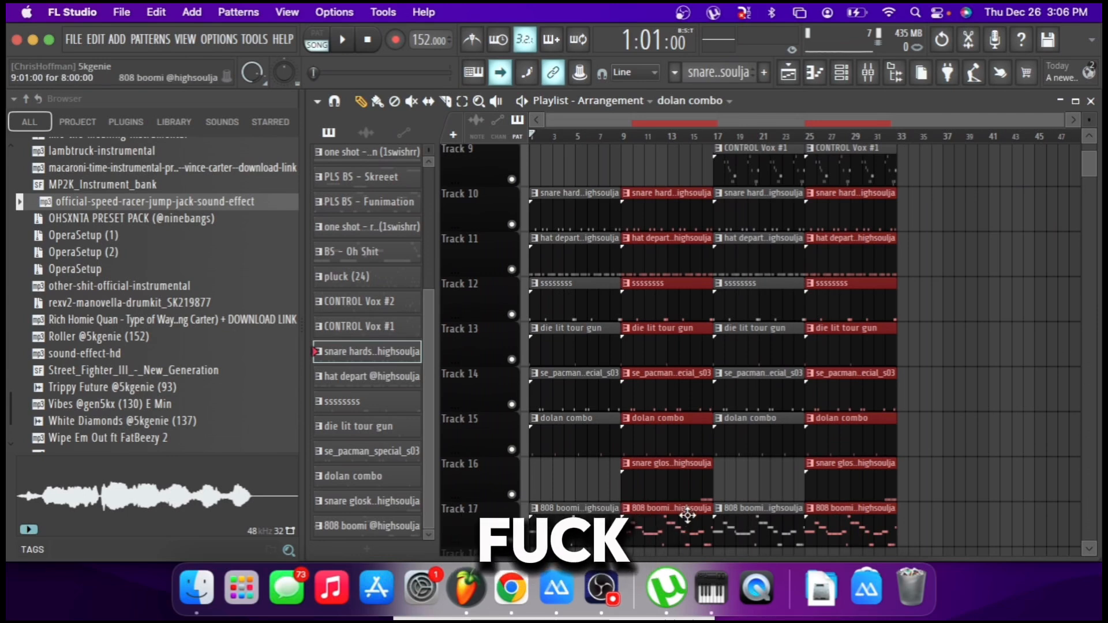
scroll(690, 510, up, 7)
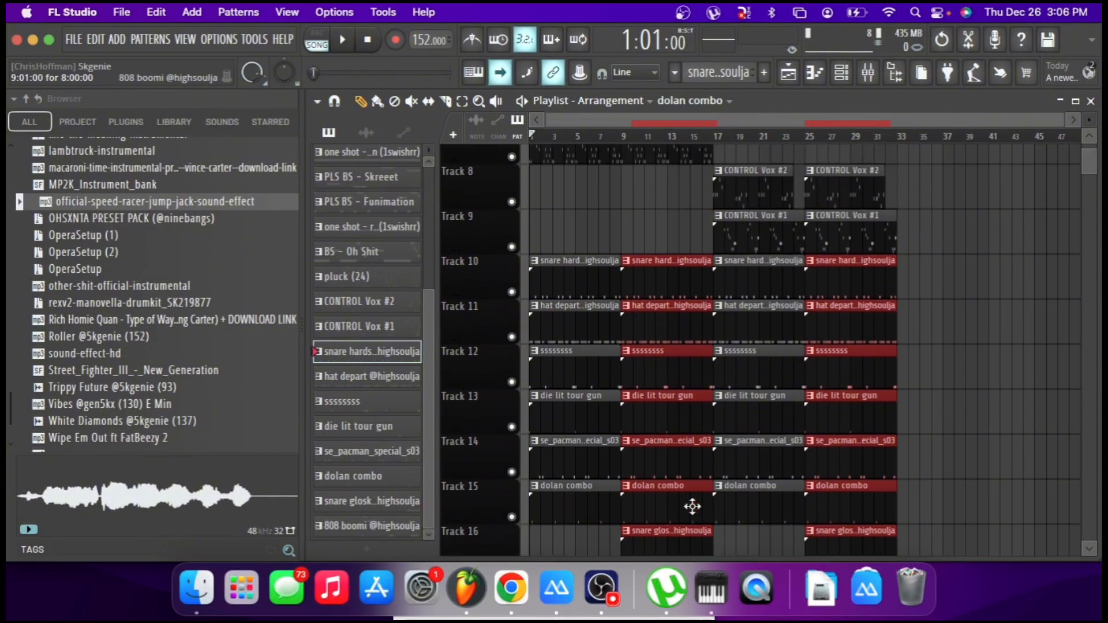
scroll(711, 465, down, 2)
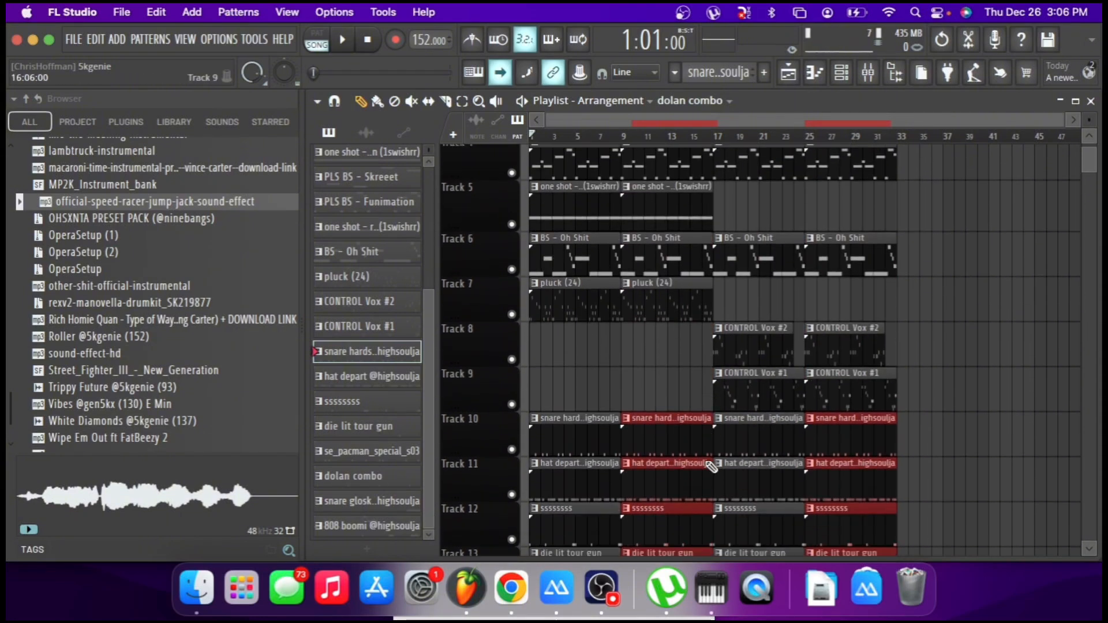
scroll(711, 466, down, 6)
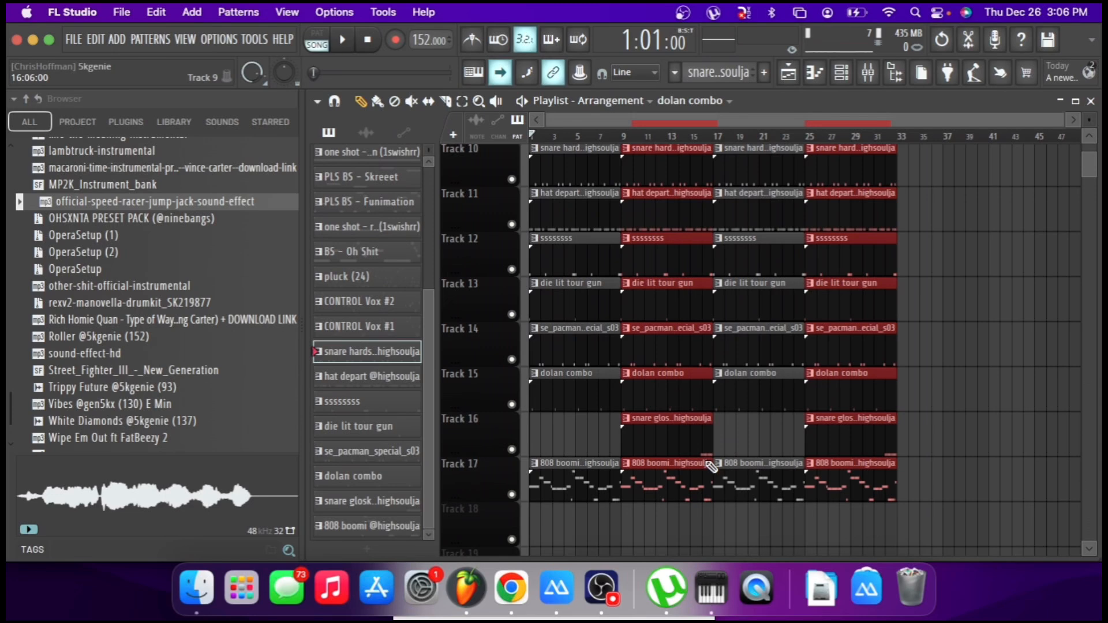
scroll(711, 466, up, 3)
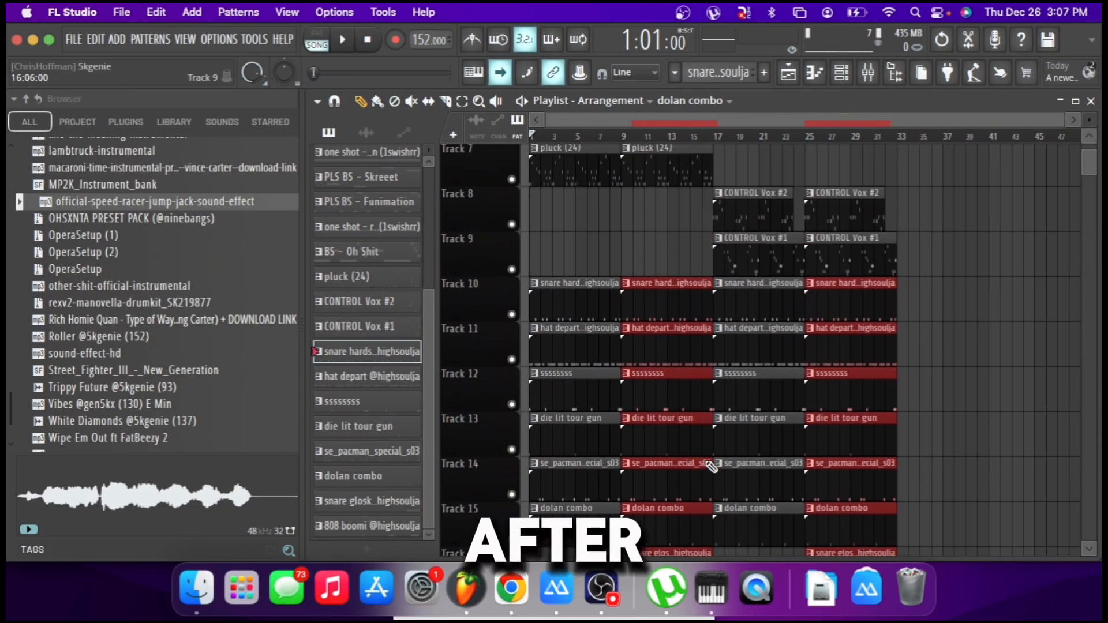
scroll(711, 466, down, 1)
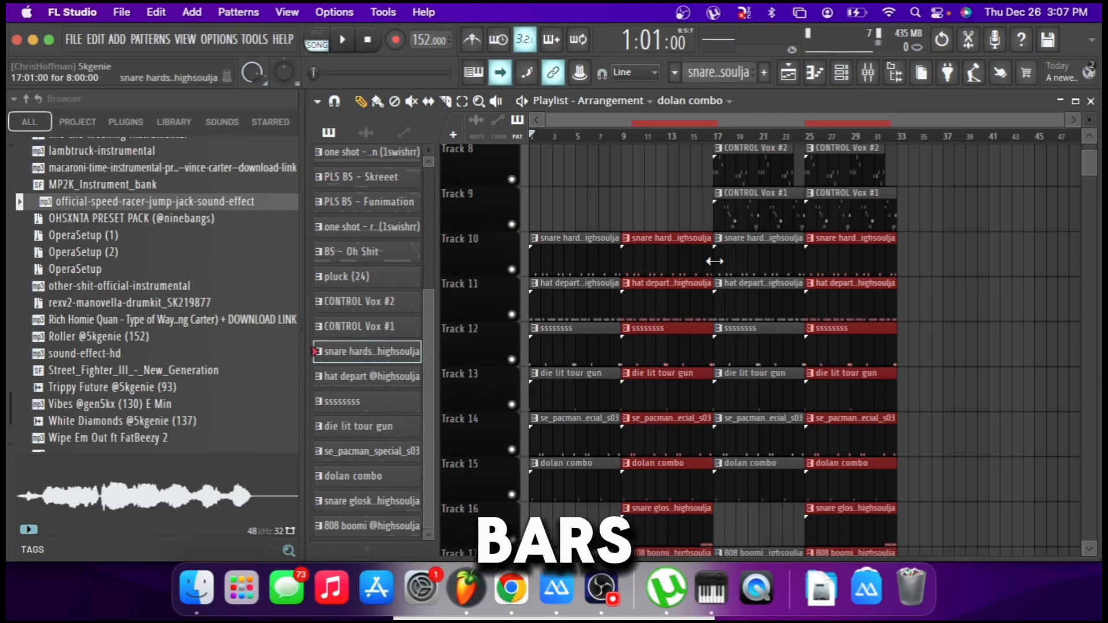
scroll(714, 261, down, 5)
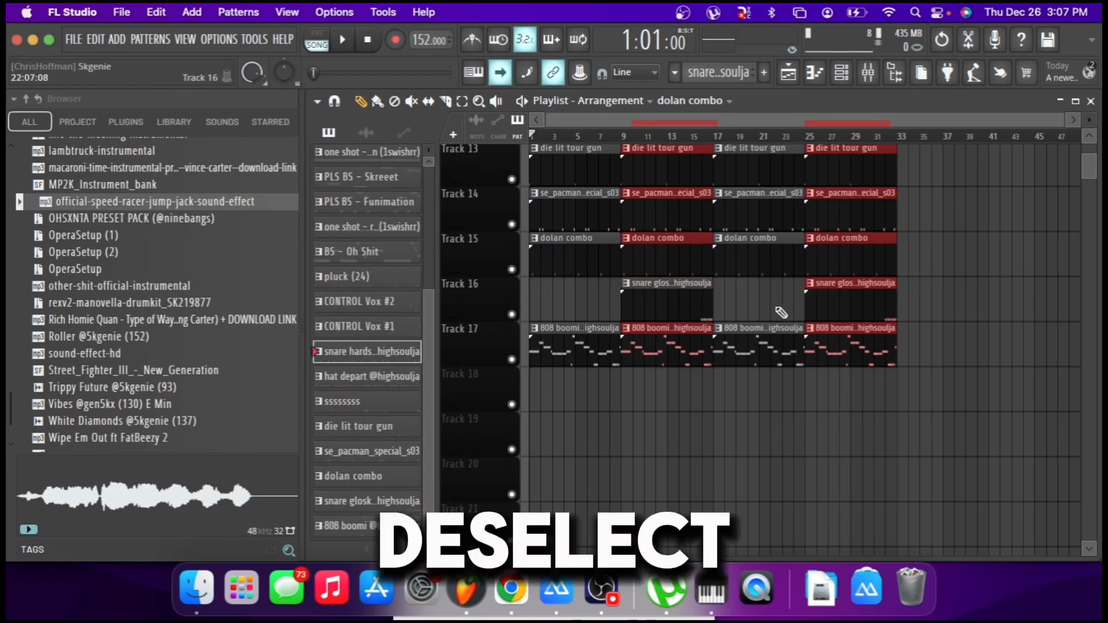
scroll(822, 300, up, 2)
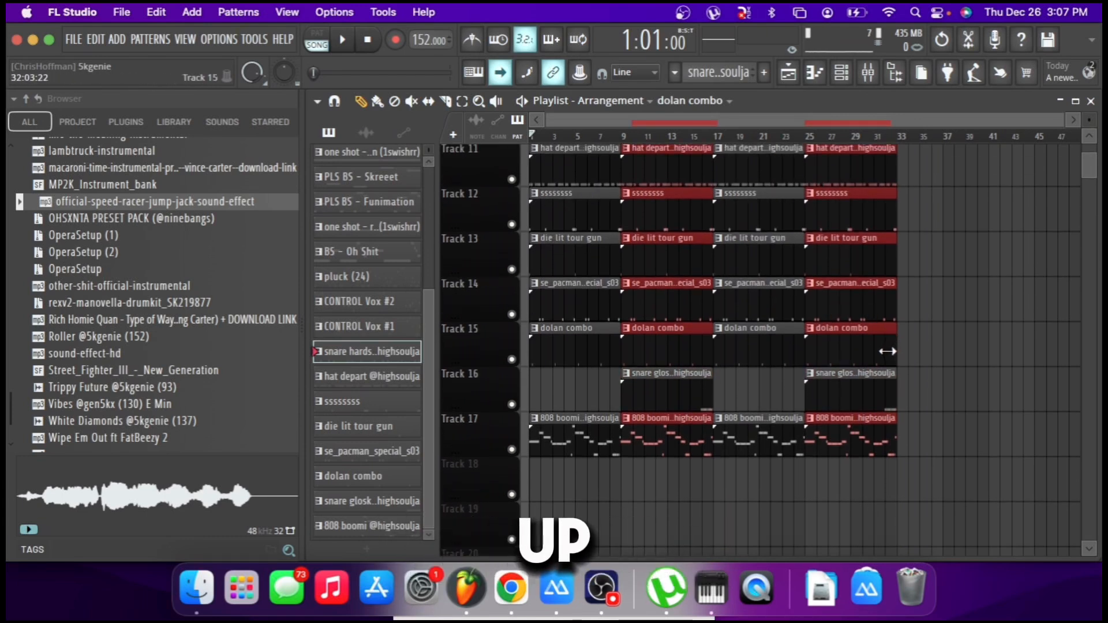
drag(887, 351, 883, 351)
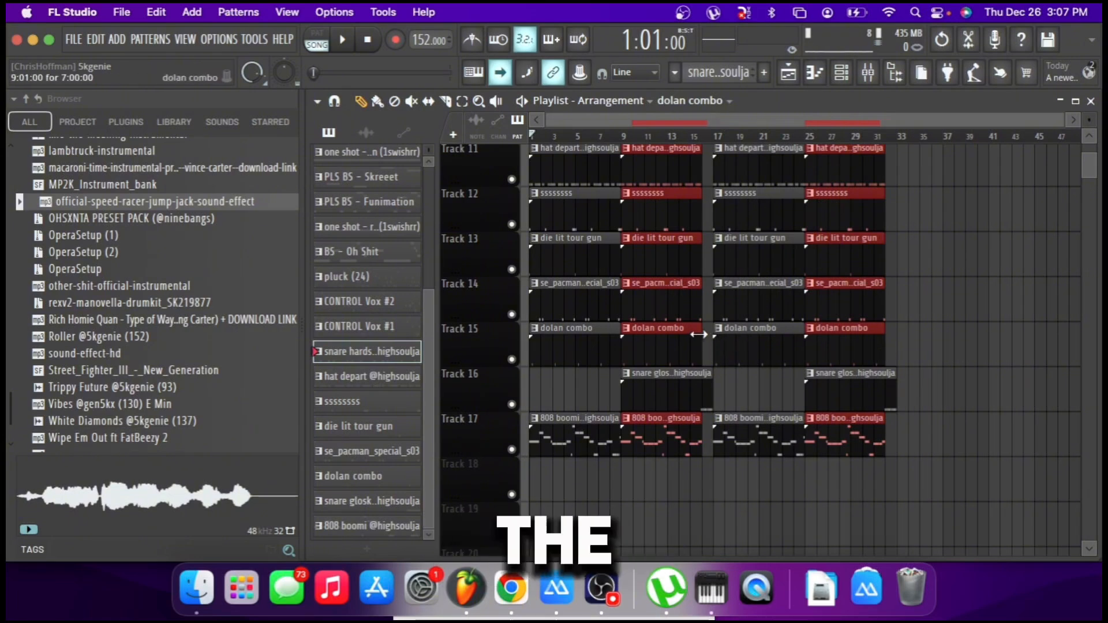
scroll(698, 334, up, 5)
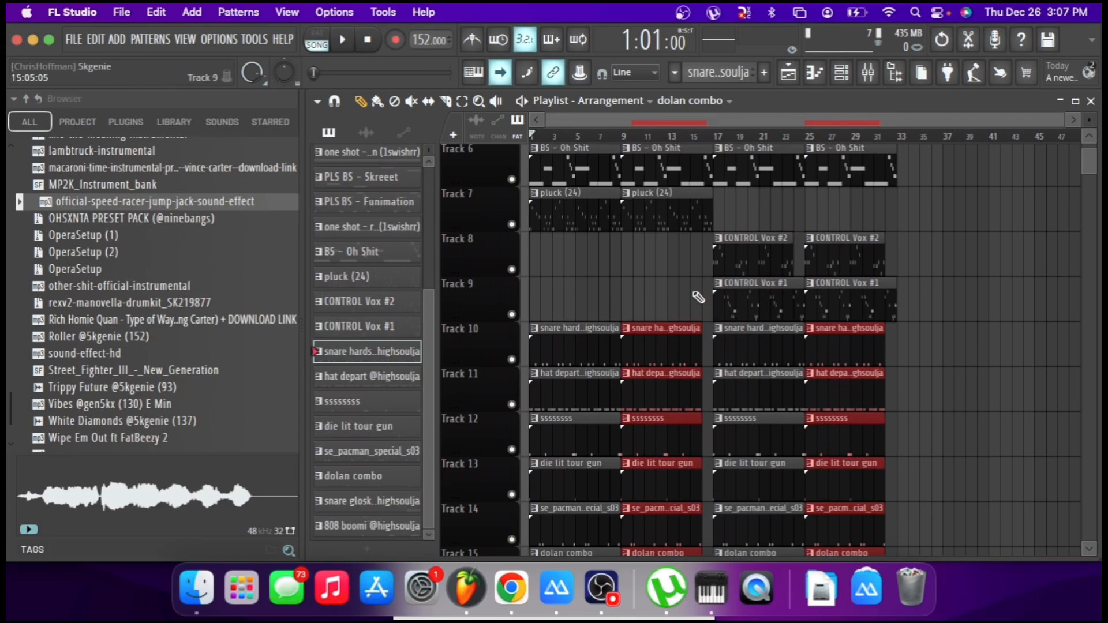
Clear the clip selection and review the one-bar drum and 808 gaps before bar 17 and at bar 32.
scroll(710, 159, right, 2)
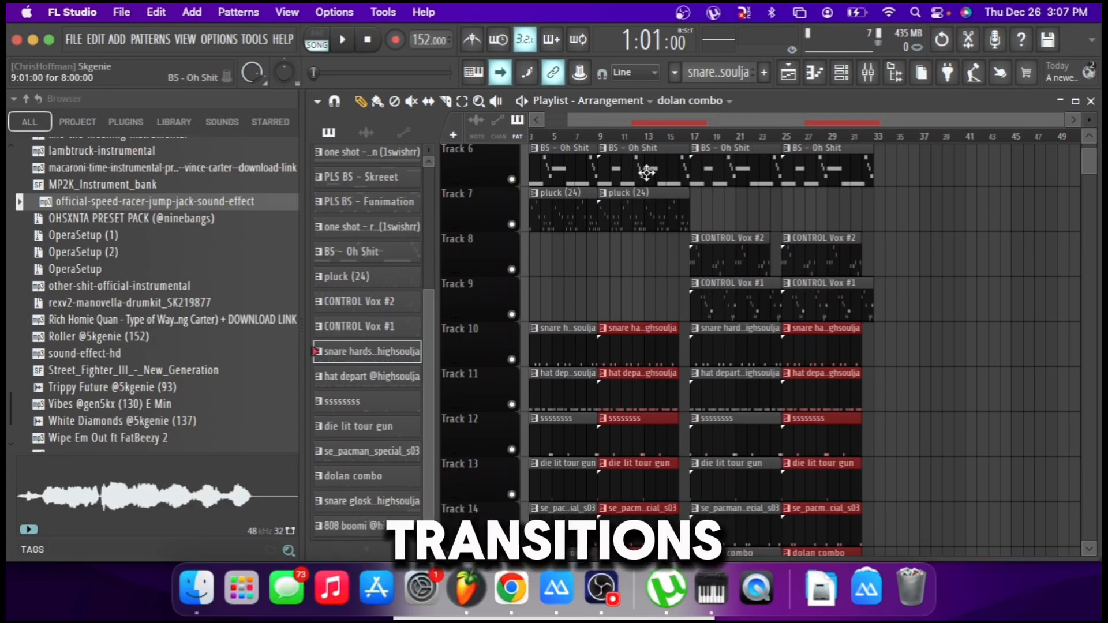
scroll(646, 173, right, 4)
click(669, 205)
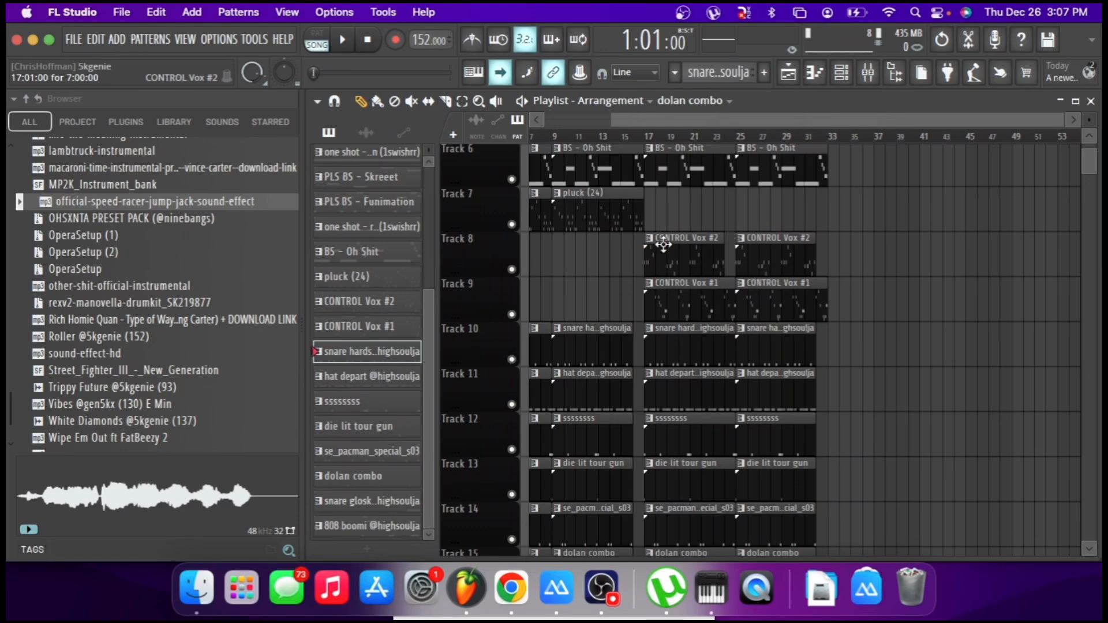
scroll(646, 303, down, 6)
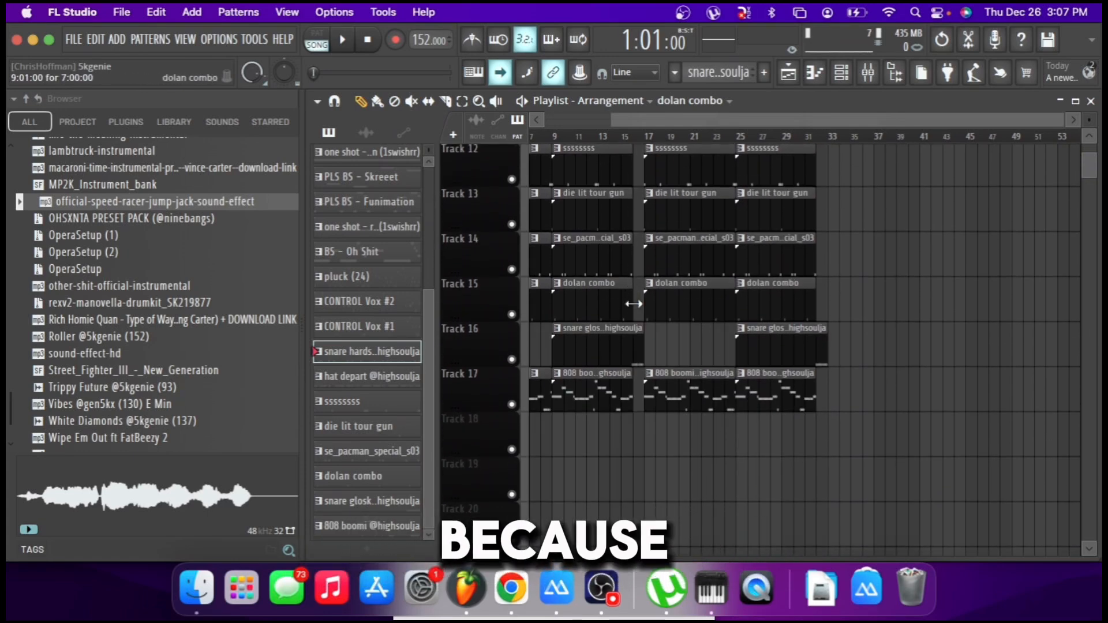
scroll(634, 303, up, 2)
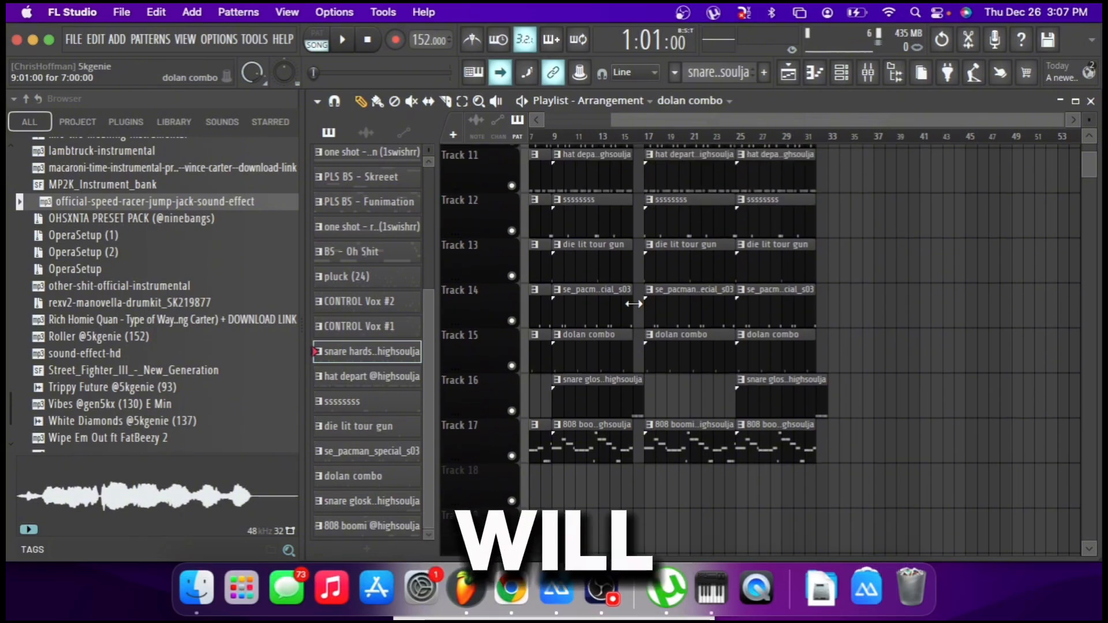
scroll(633, 304, up, 5)
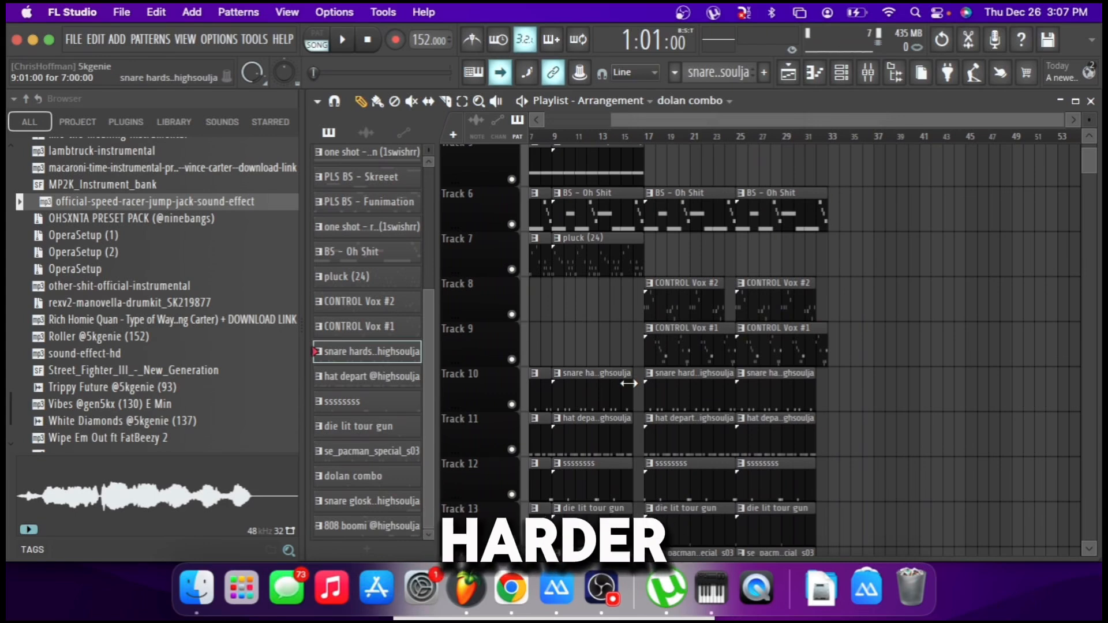
scroll(750, 287, down, 2)
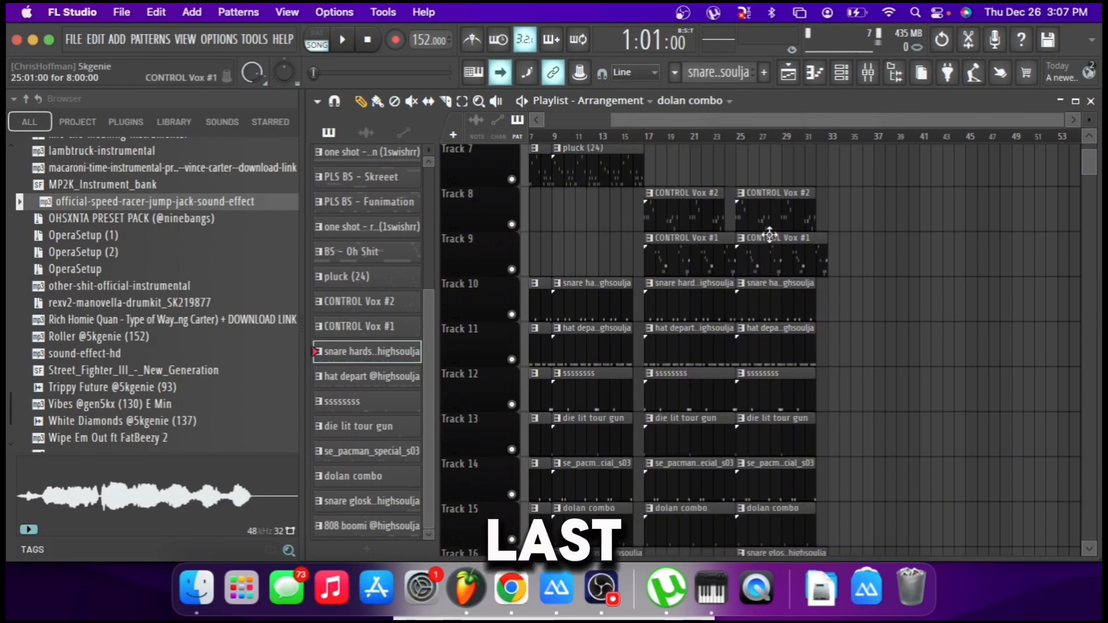
Trim the first two bars off the drum clips at bar 25, except ssssssss, die lit tour gun and the 808.
click(739, 137)
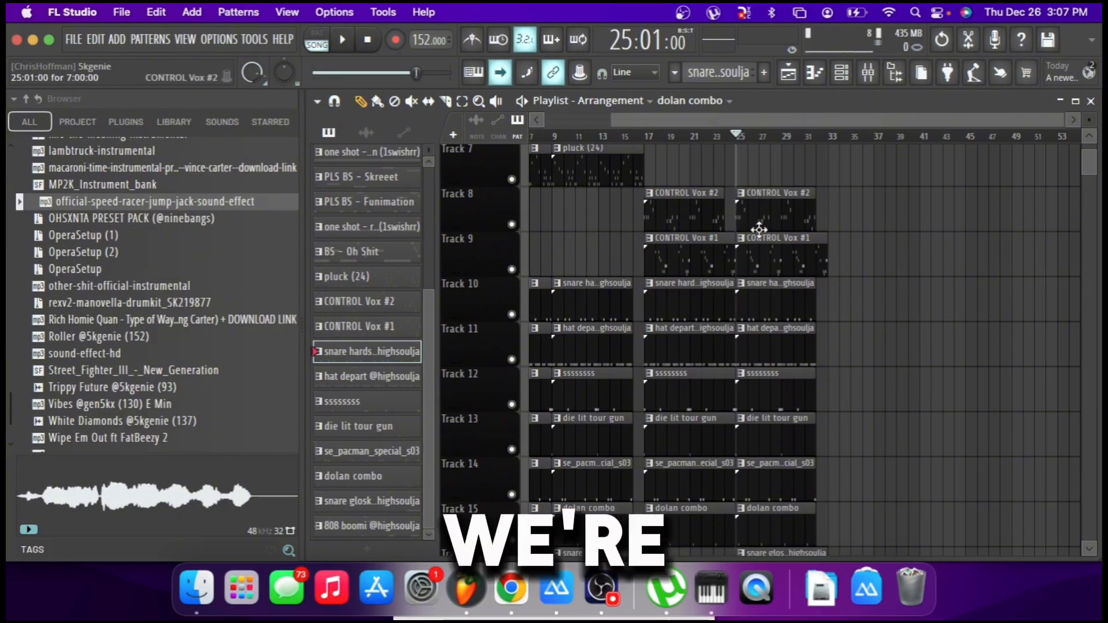
scroll(759, 230, down, 2)
scroll(765, 226, up, 2)
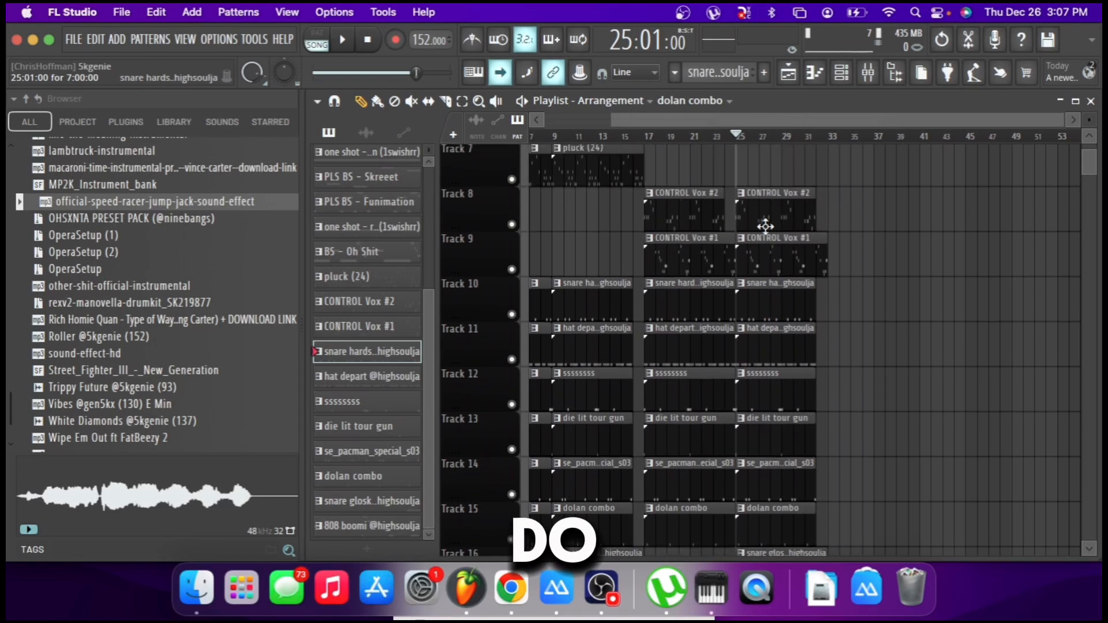
drag(766, 226, 773, 386)
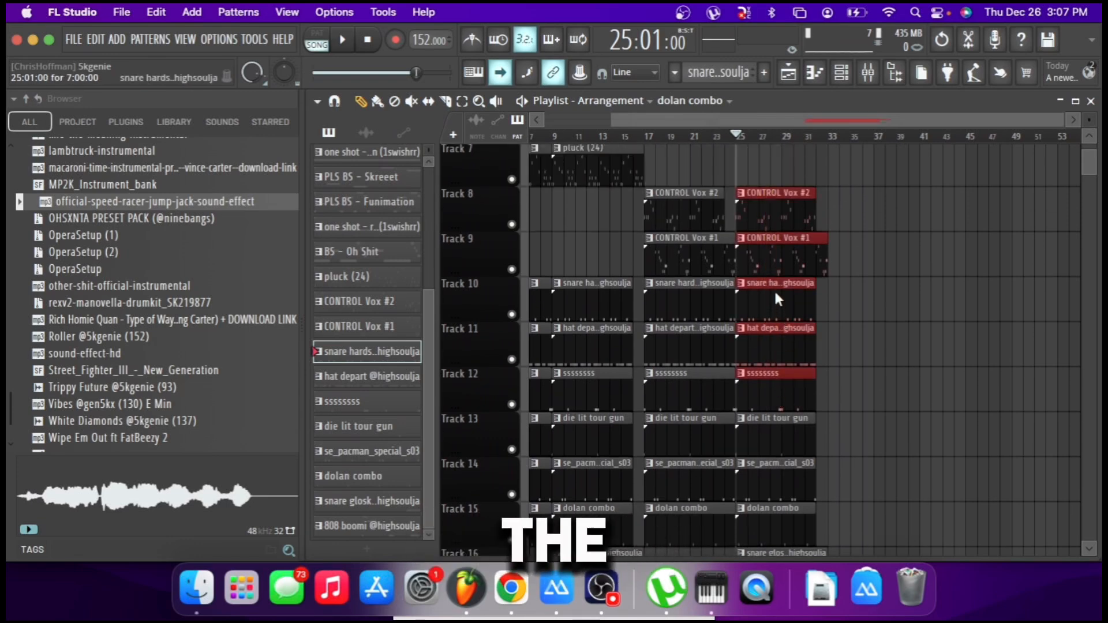
click(808, 319)
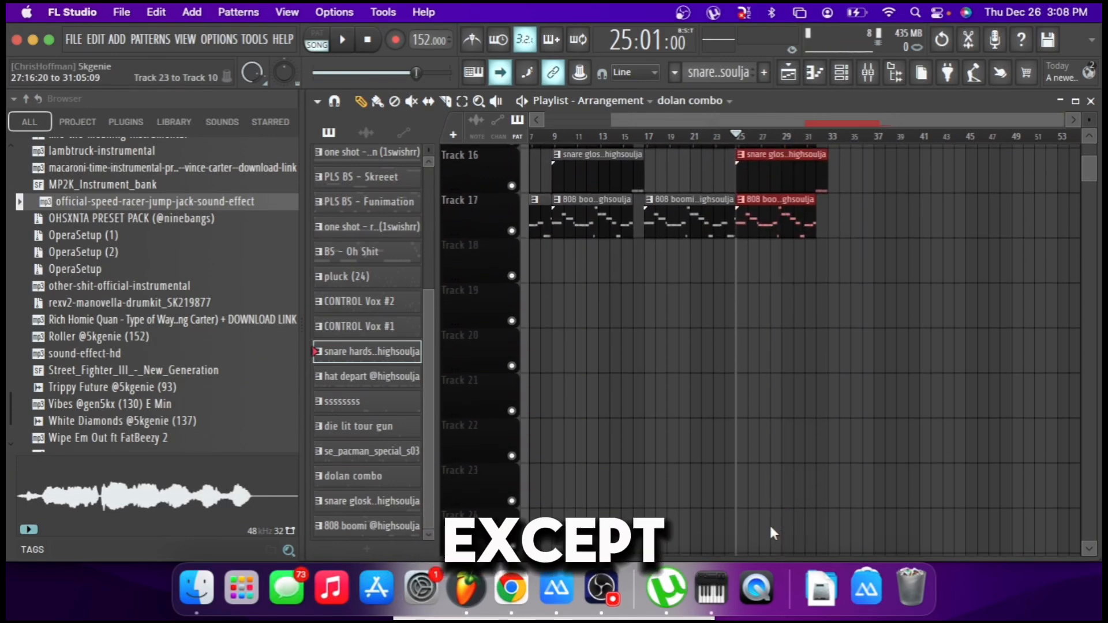
scroll(771, 348, up, 2)
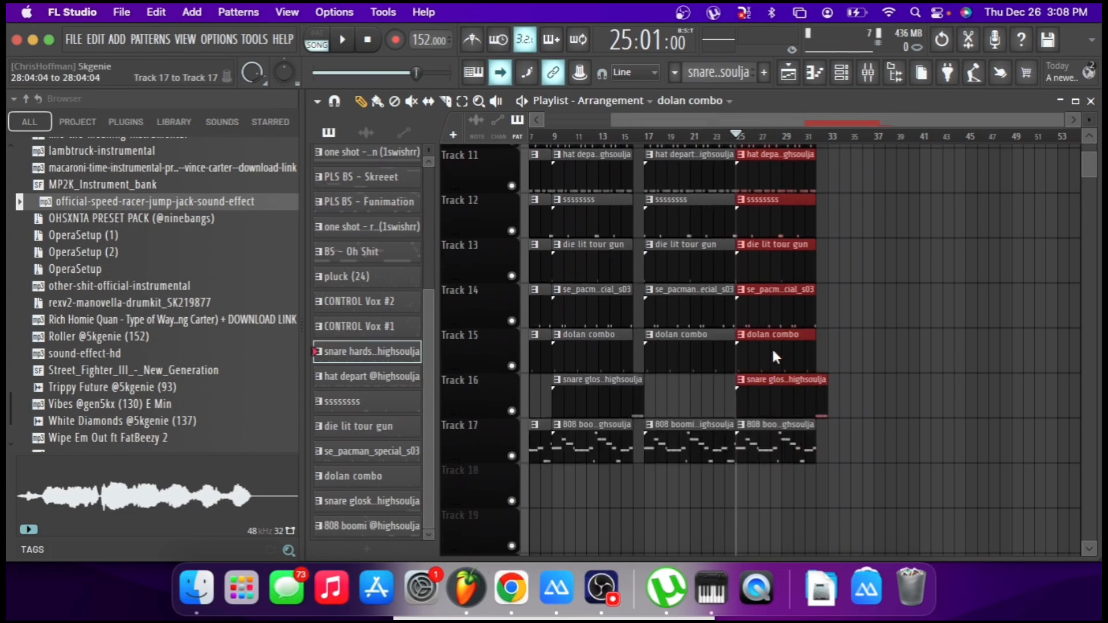
shift+super+click(781, 233)
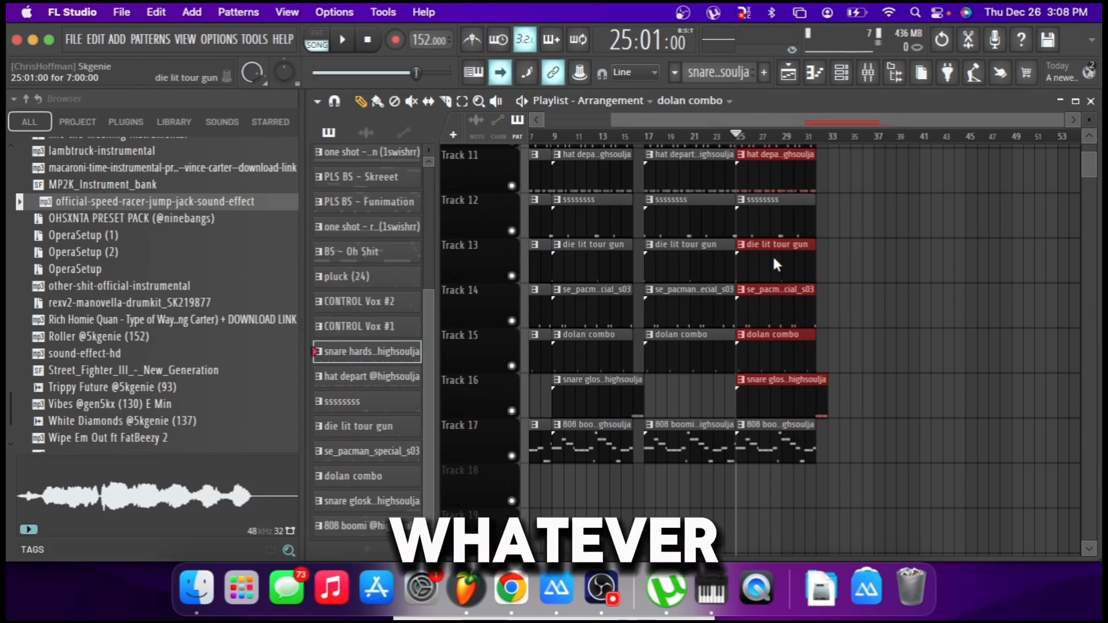
shift+super+click(774, 254)
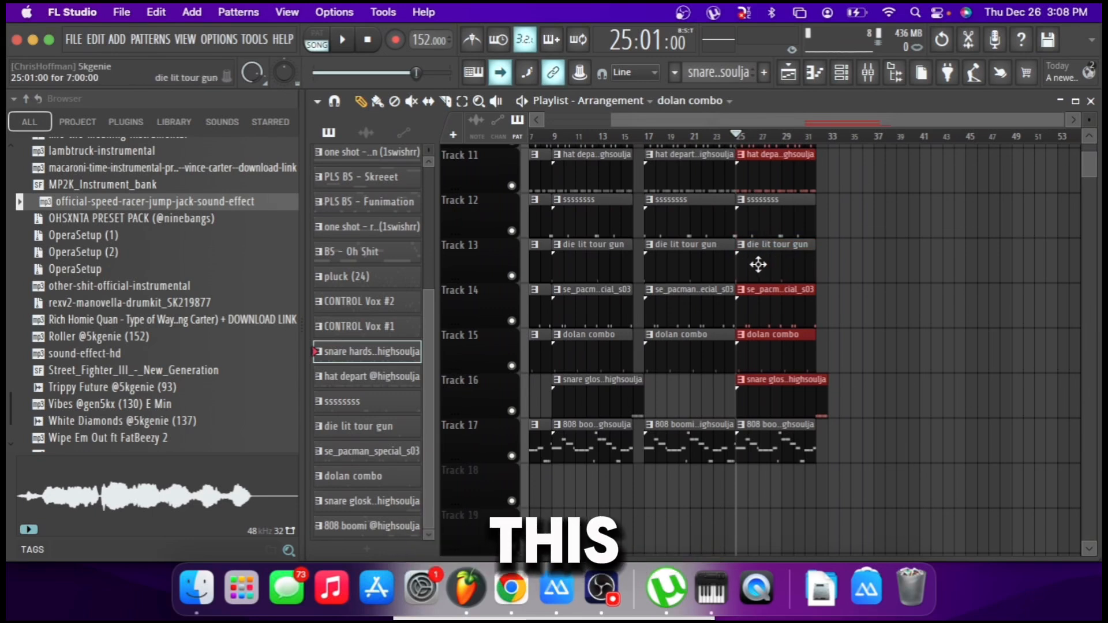
drag(739, 314, 761, 320)
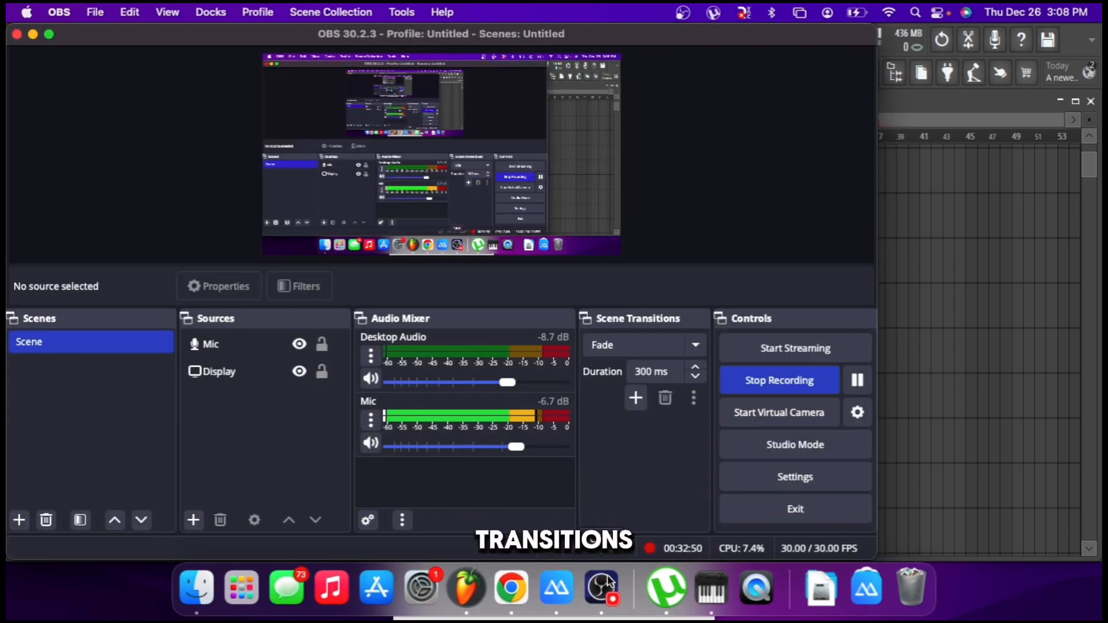
Mute the Mic in OBS, return to FL Studio and play the arrangement from bar 23 through the bar 25 drum drop.
click(371, 443)
click(938, 410)
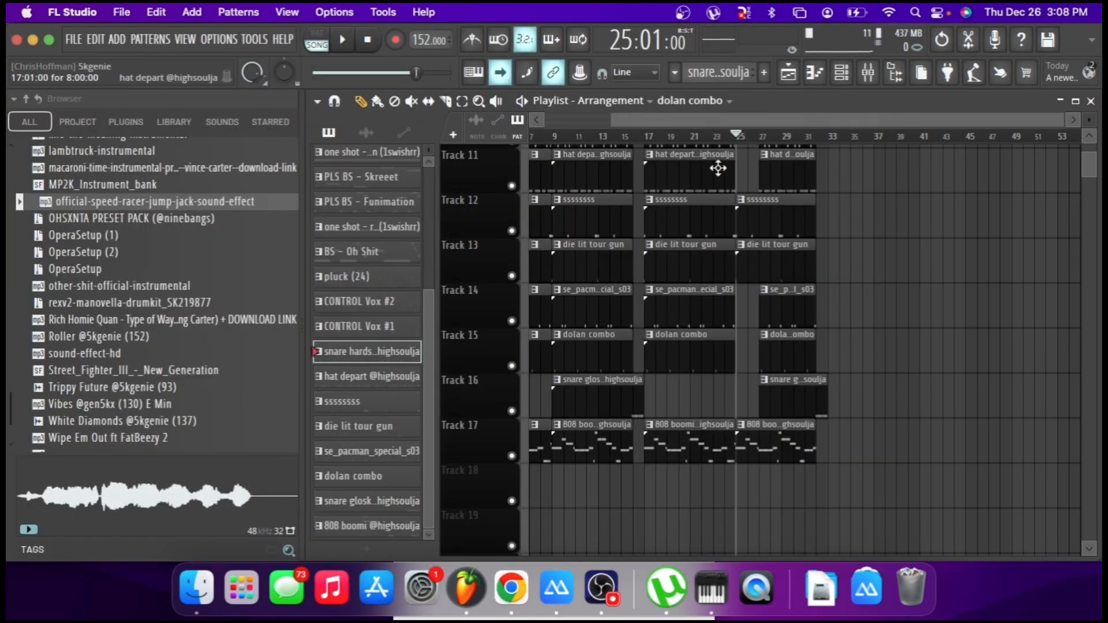
click(717, 144)
key(space)
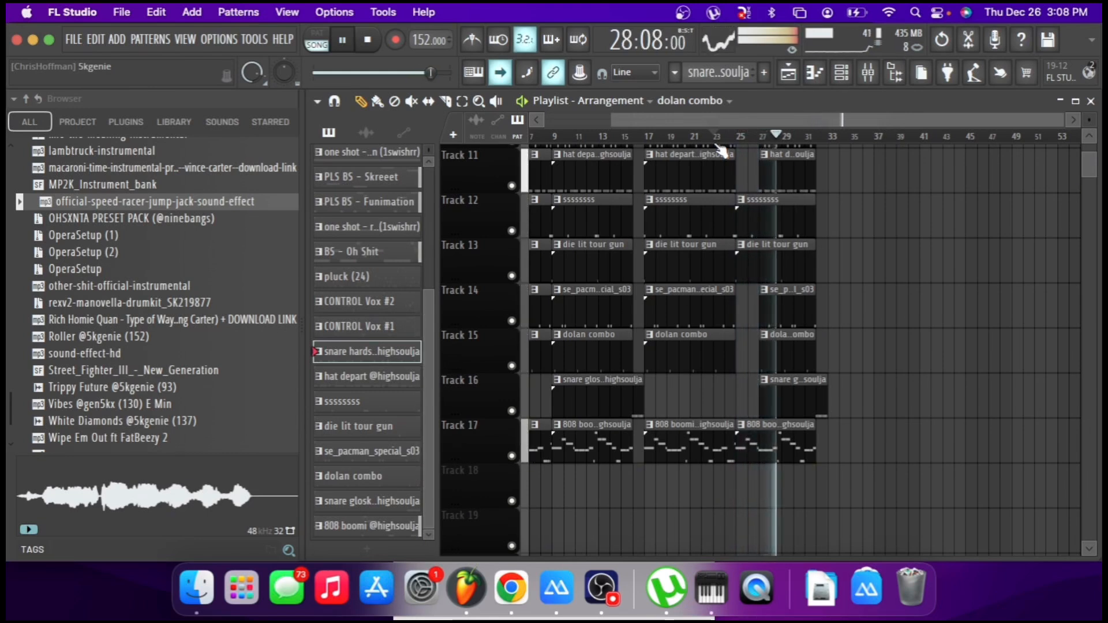
key(space)
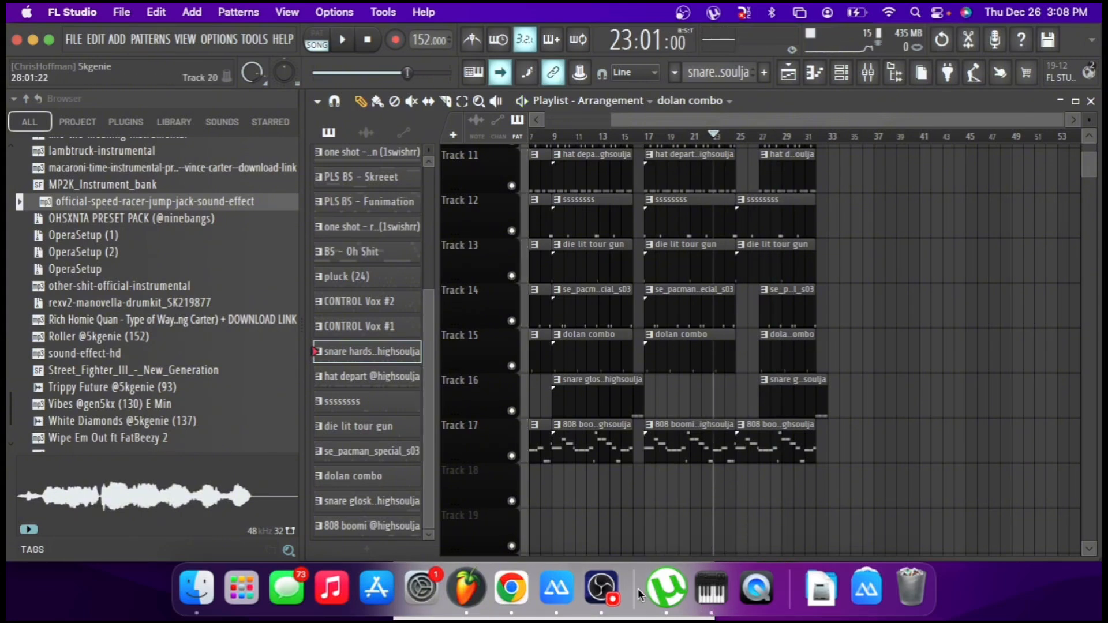
Switch to OBS, unmute the Mic and return to the FL Studio playlist.
click(599, 585)
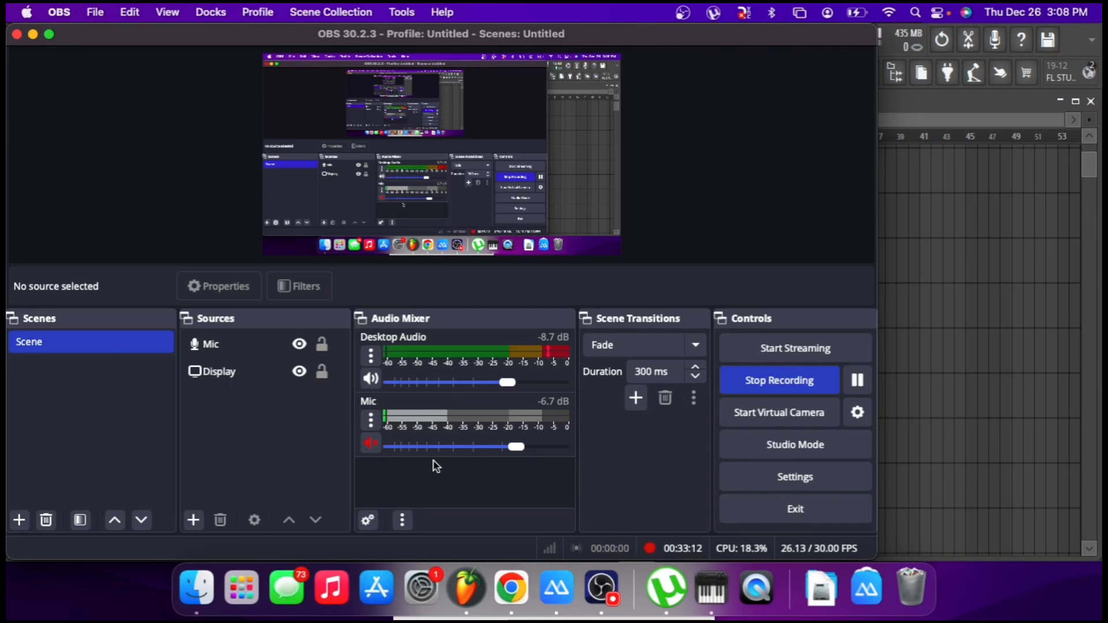
click(370, 443)
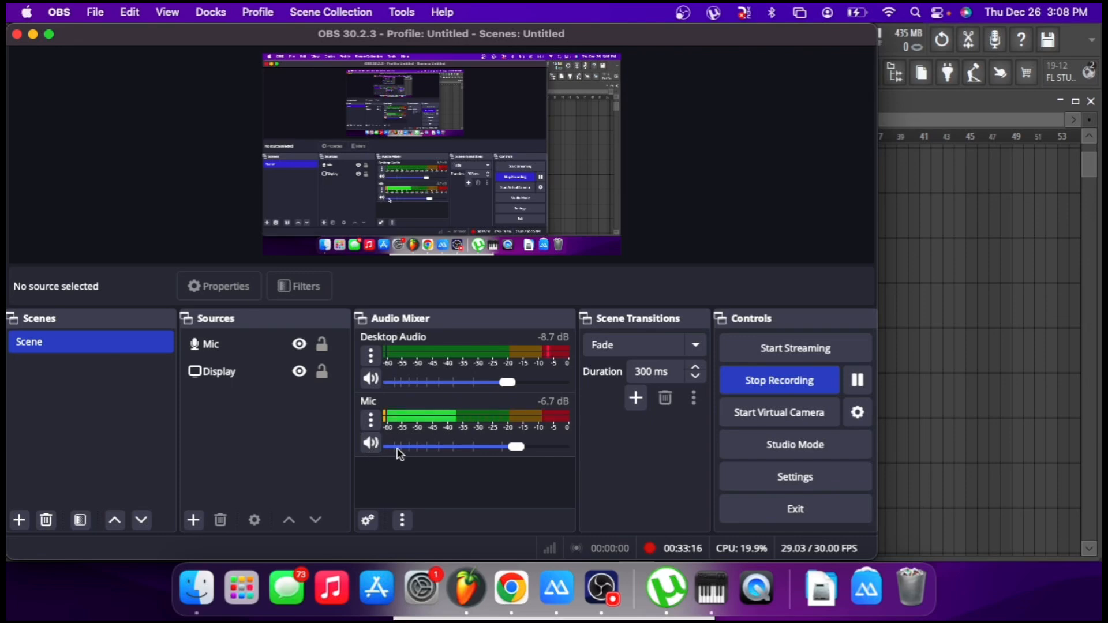
click(1096, 349)
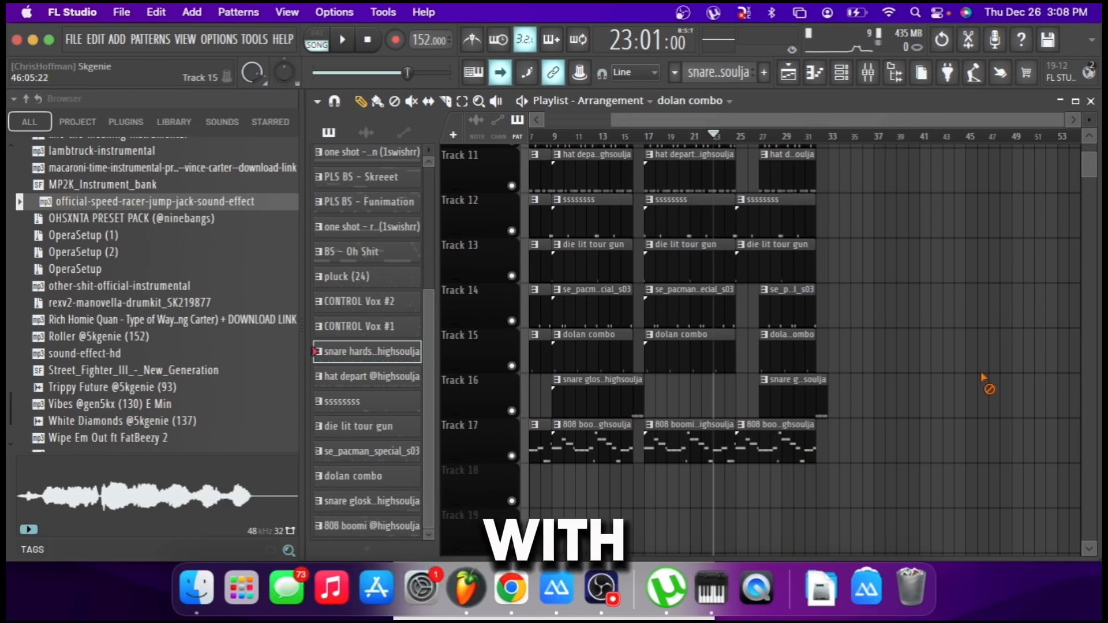
Select all clips in bars 1–32 on every track and duplicate them three times so they run through bar 128.
drag(946, 463, 459, 18)
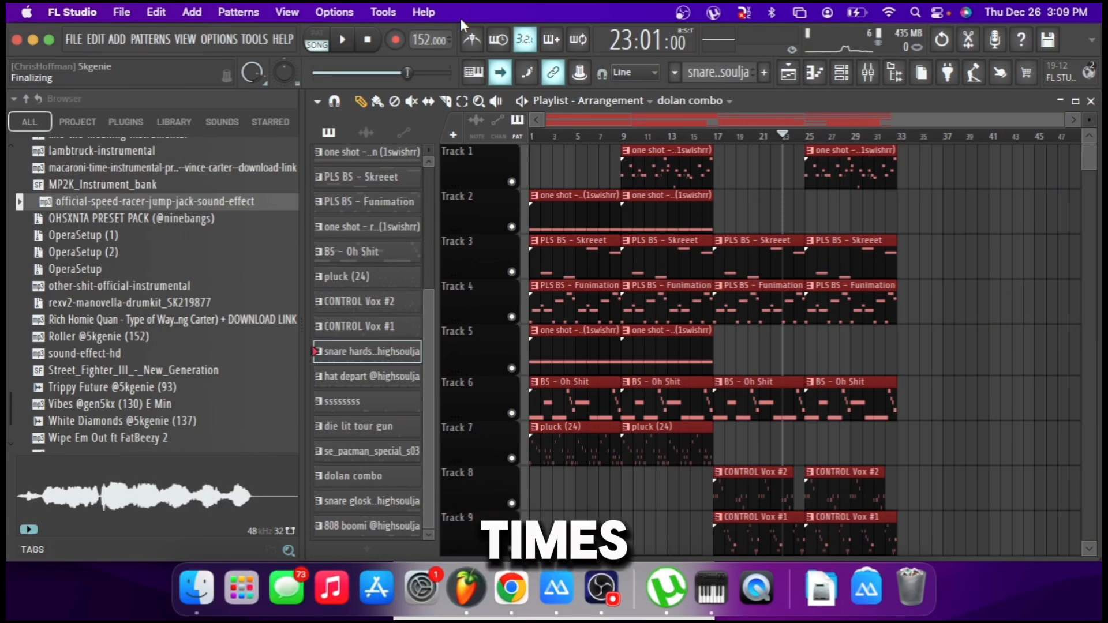
key(super+b)
key(super+b)
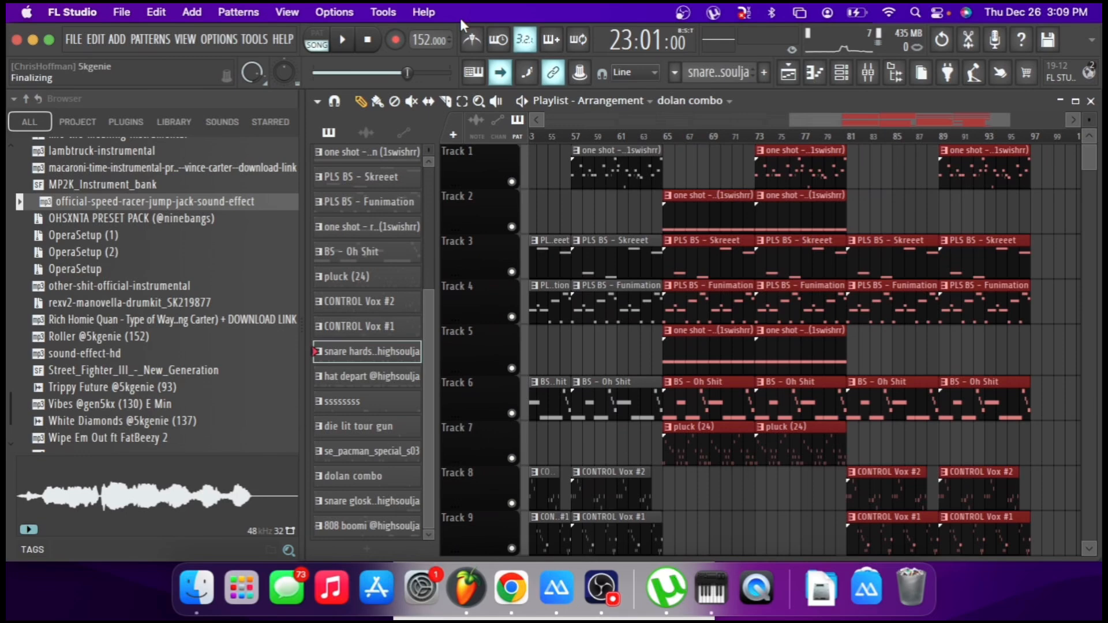
key(super+b)
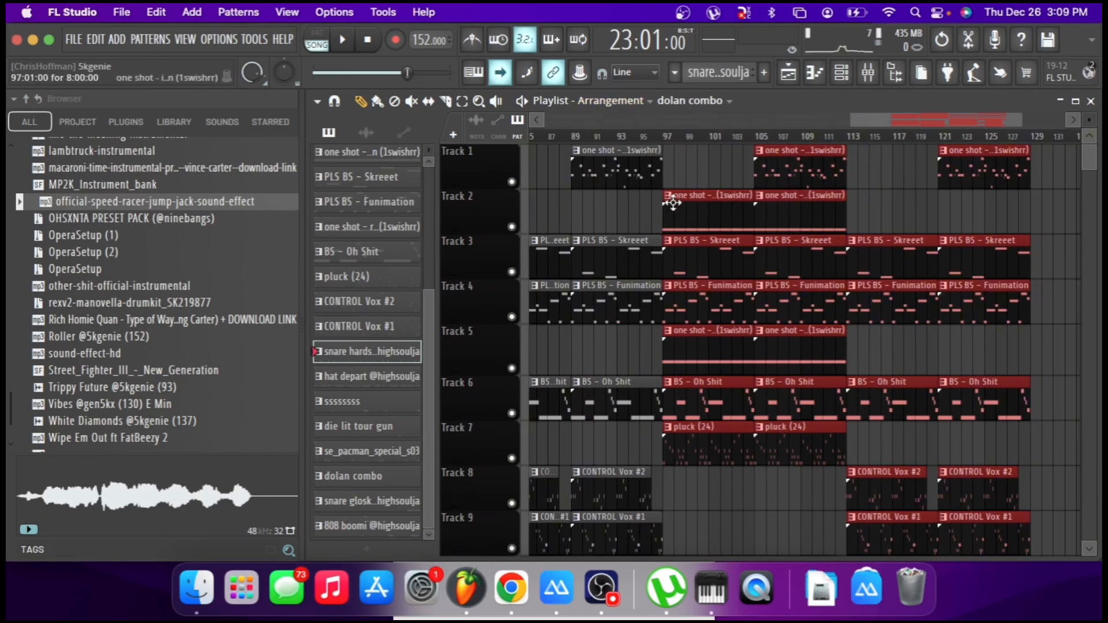
scroll(702, 138, down, 3)
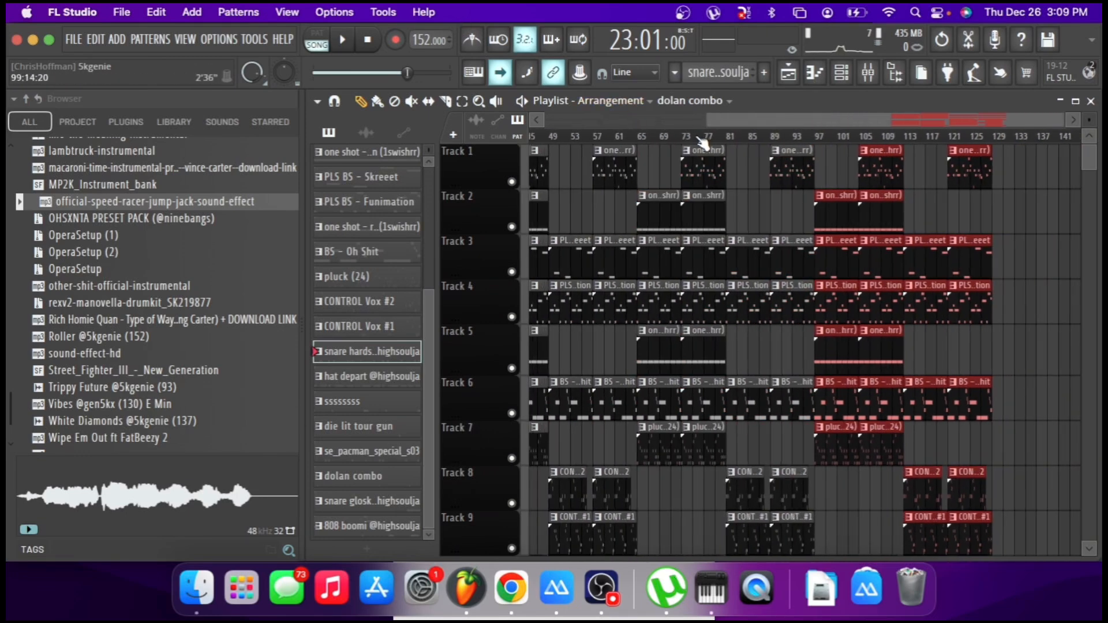
Copy a 16-bar block of the melody clips on Tracks 1–7 to bars 129–144.
click(959, 215)
drag(931, 175, 1029, 456)
scroll(1029, 456, right, 2)
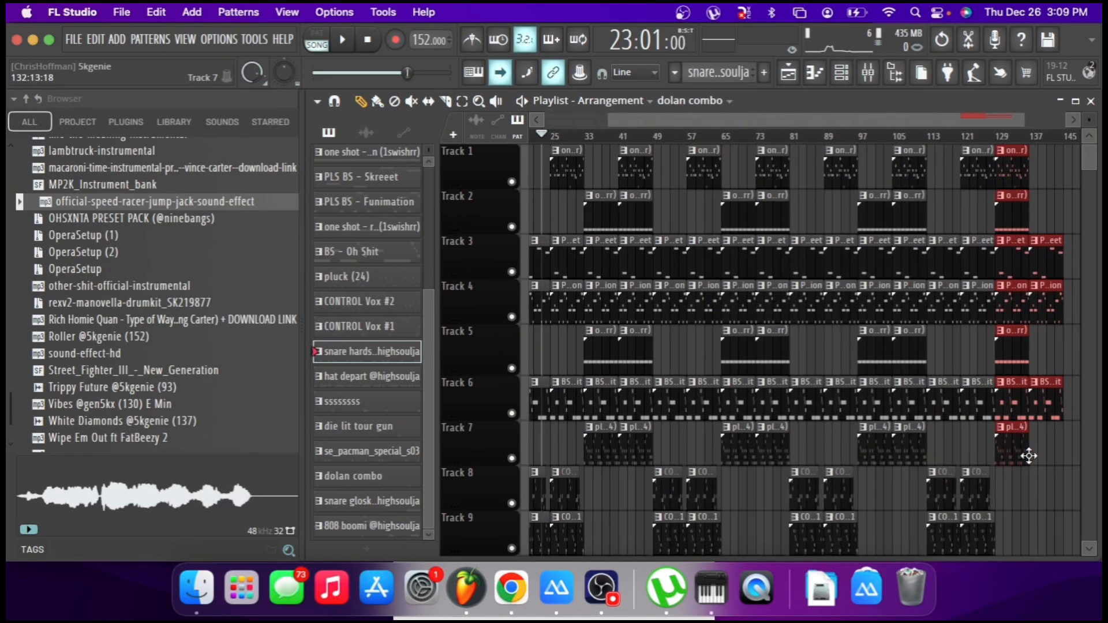
Review the full arrangement across Tracks 1–17, from the opening bars through the drum gaps to the melody-only ending.
scroll(1029, 456, down, 8)
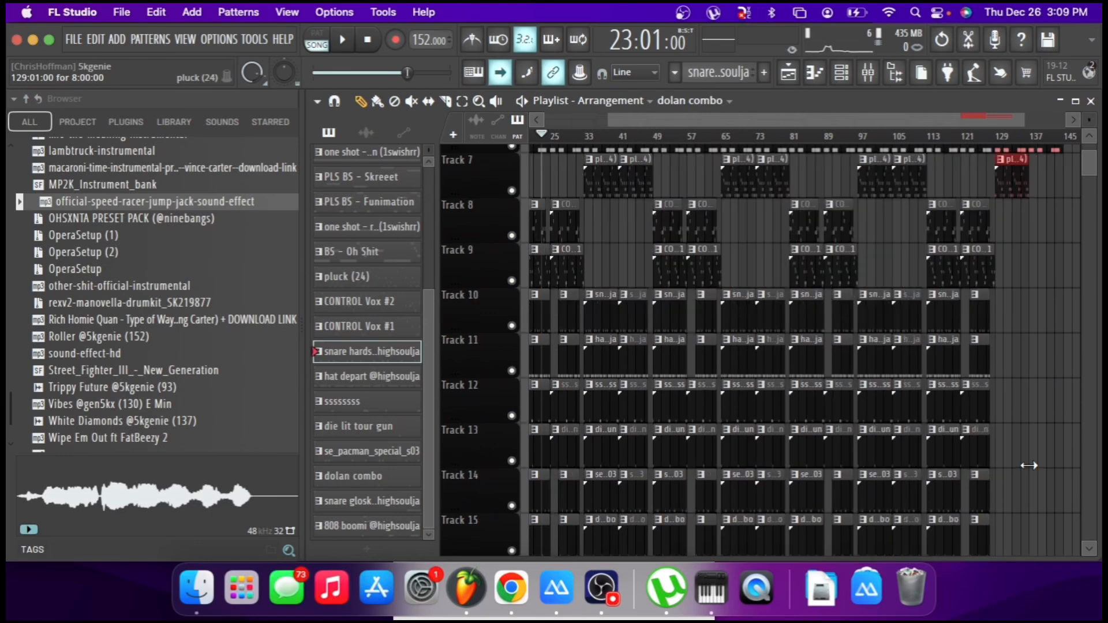
scroll(1029, 465, left, 1)
scroll(1030, 468, up, 8)
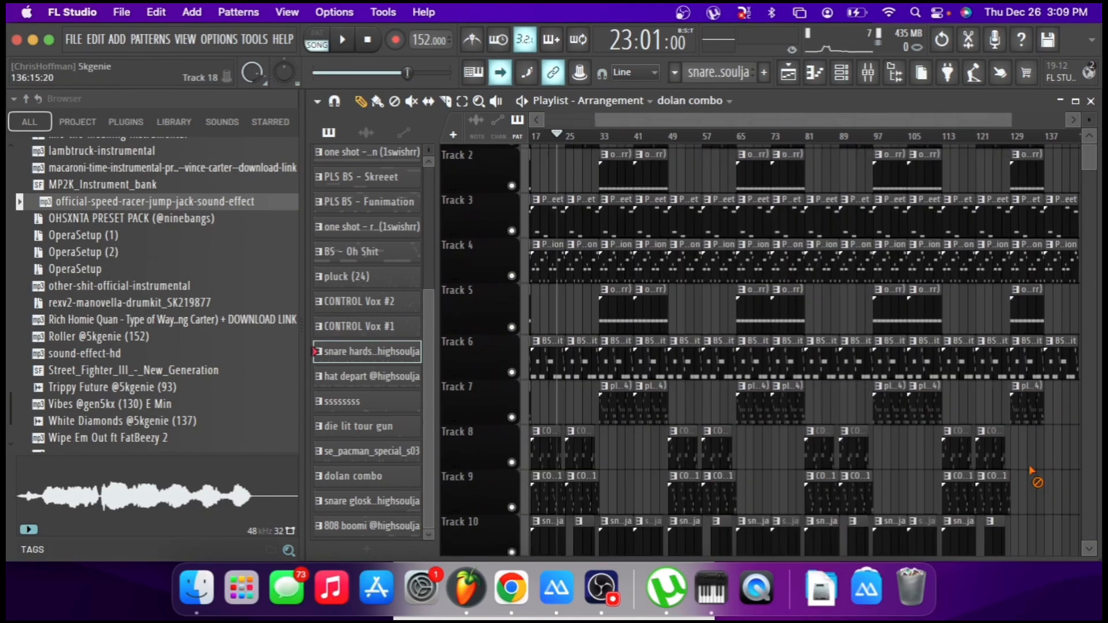
scroll(1032, 471, left, 1)
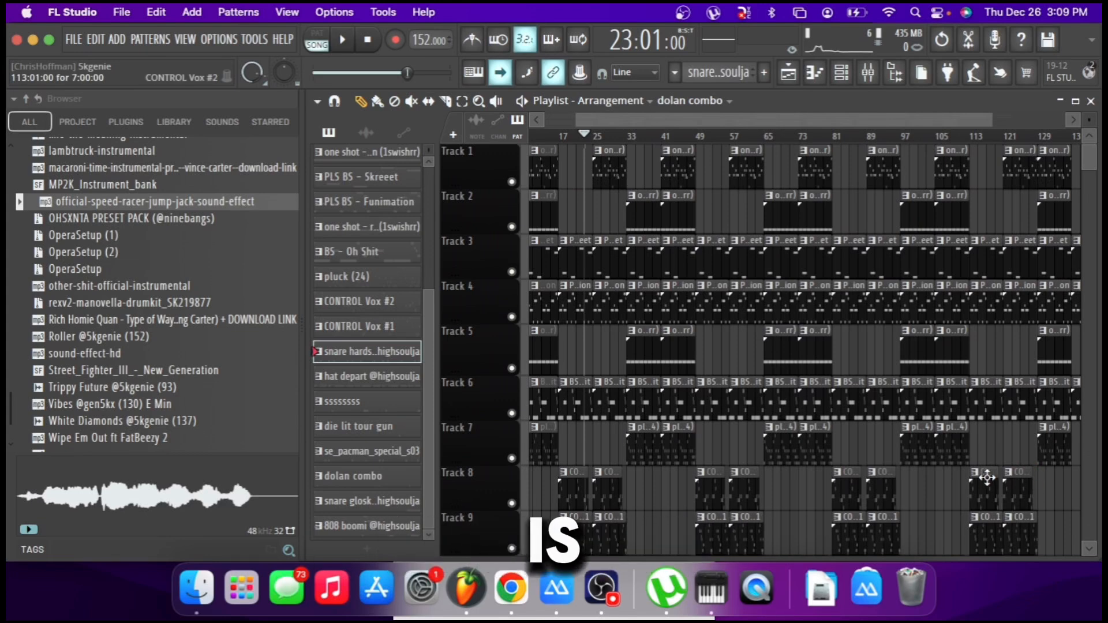
scroll(987, 478, left, 4)
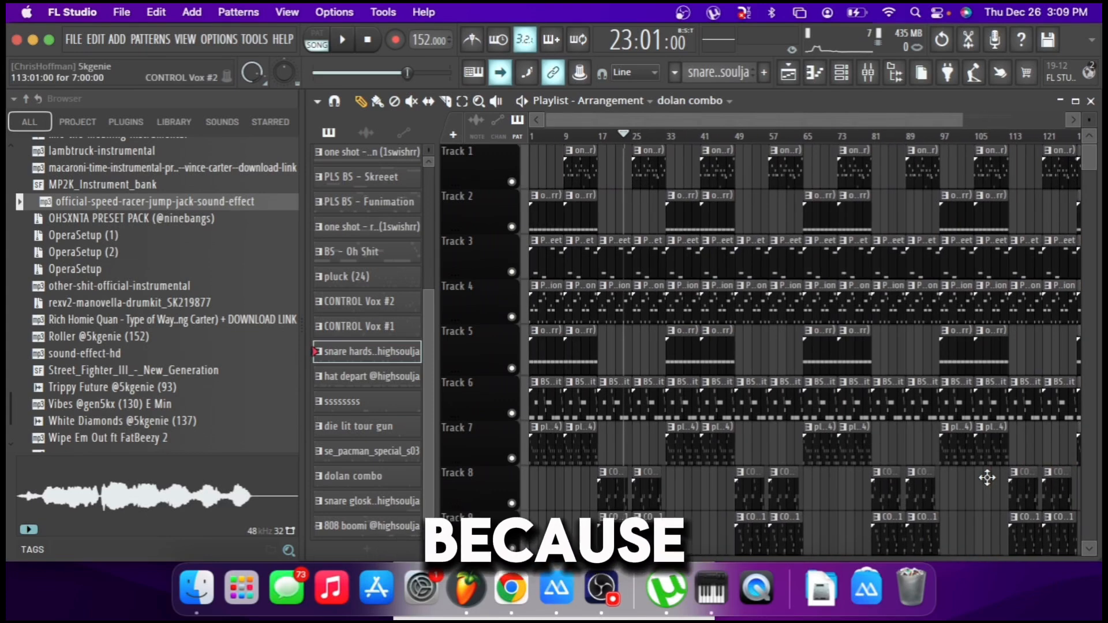
scroll(986, 478, down, 7)
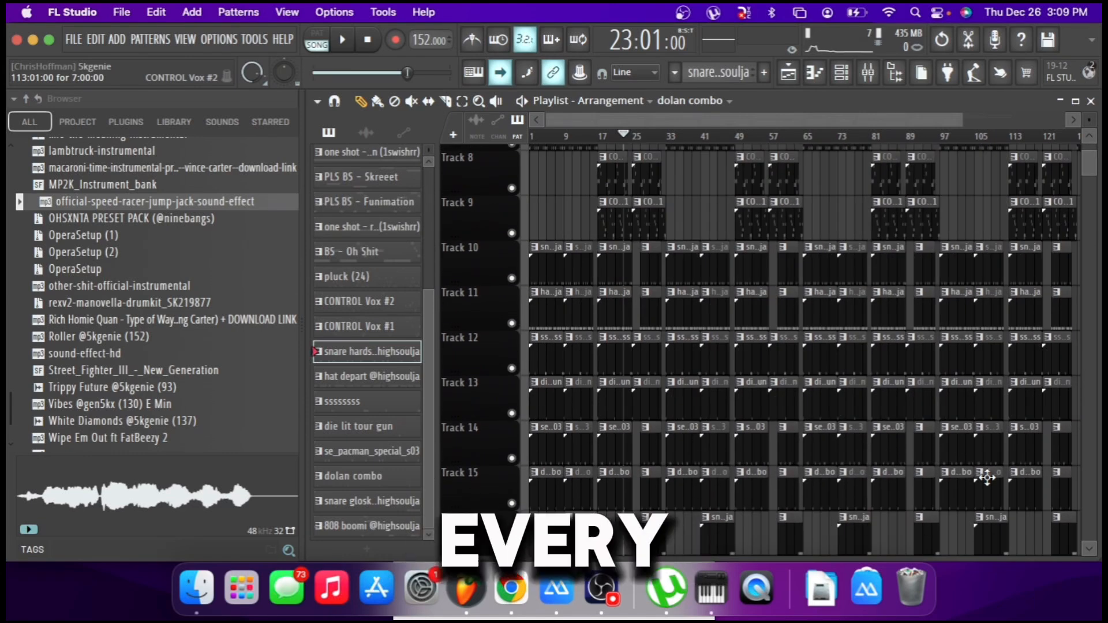
scroll(987, 478, up, 7)
scroll(960, 393, right, 1)
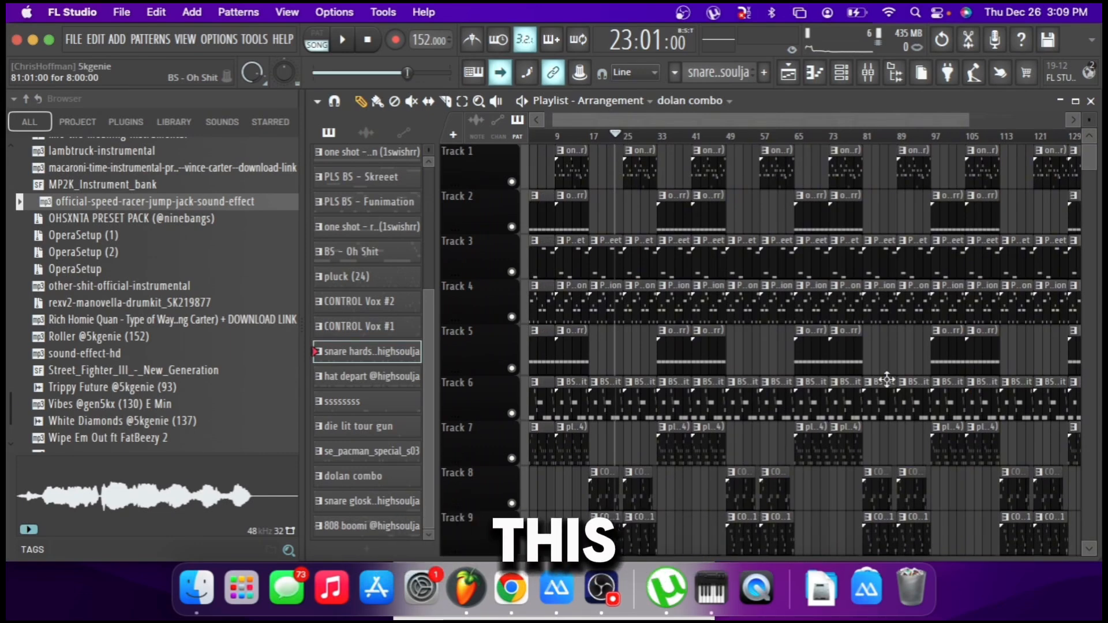
scroll(885, 378, right, 1)
scroll(884, 378, right, 1)
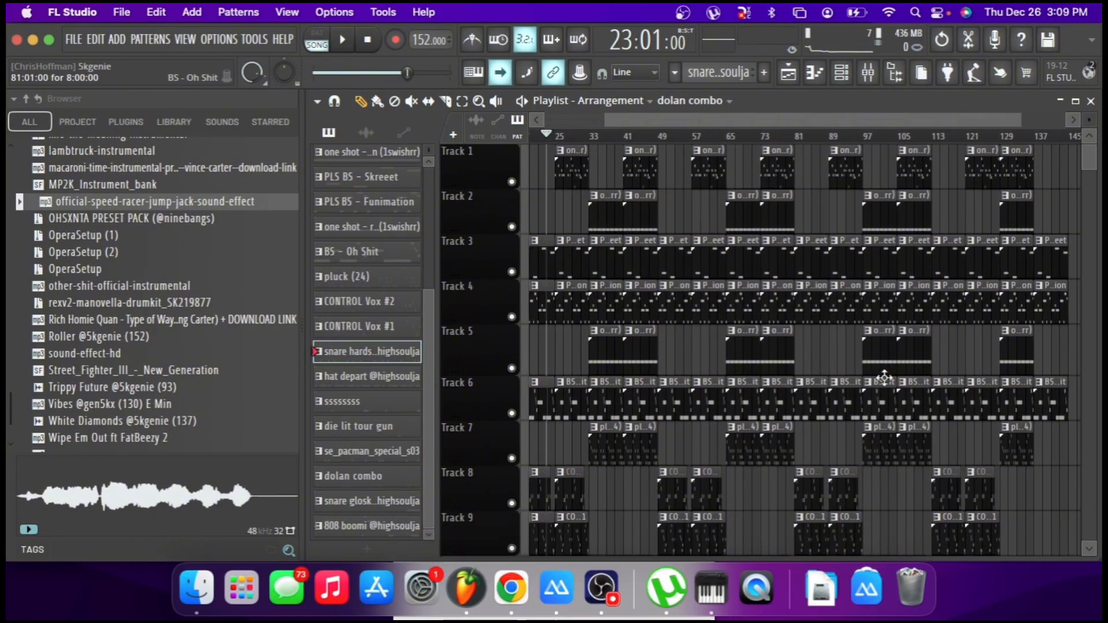
scroll(884, 378, right, 2)
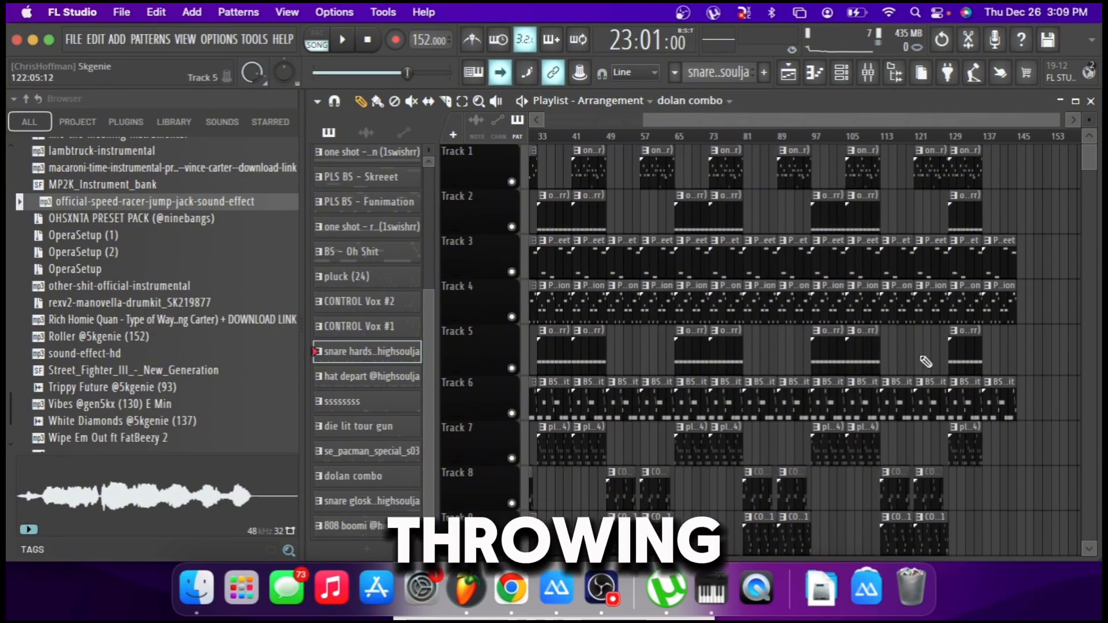
scroll(925, 361, down, 4)
scroll(925, 362, down, 8)
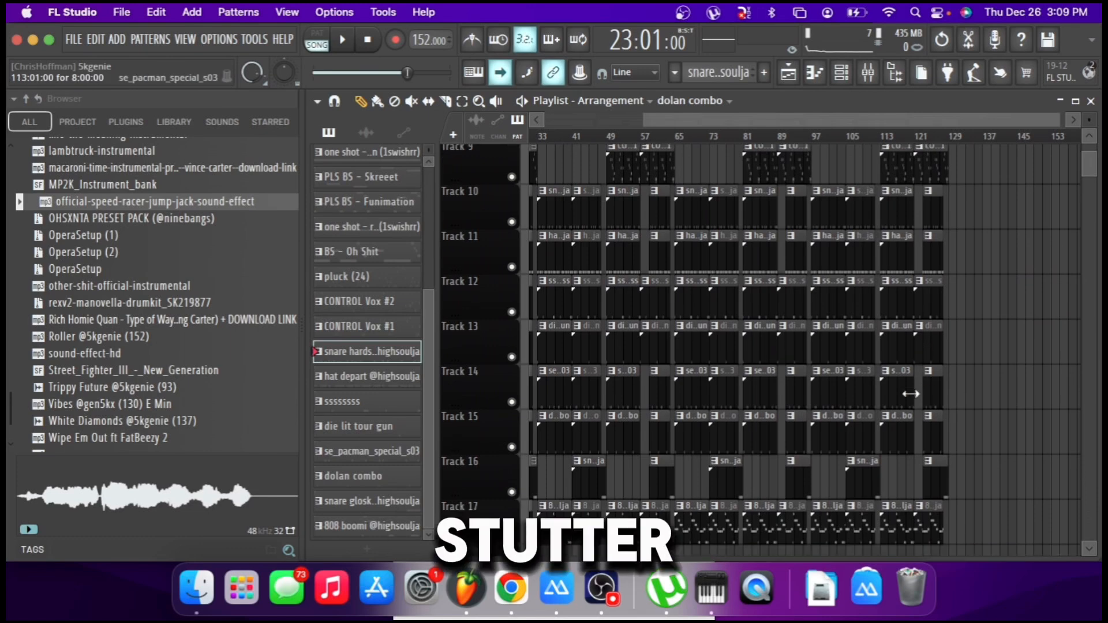
scroll(861, 438, left, 3)
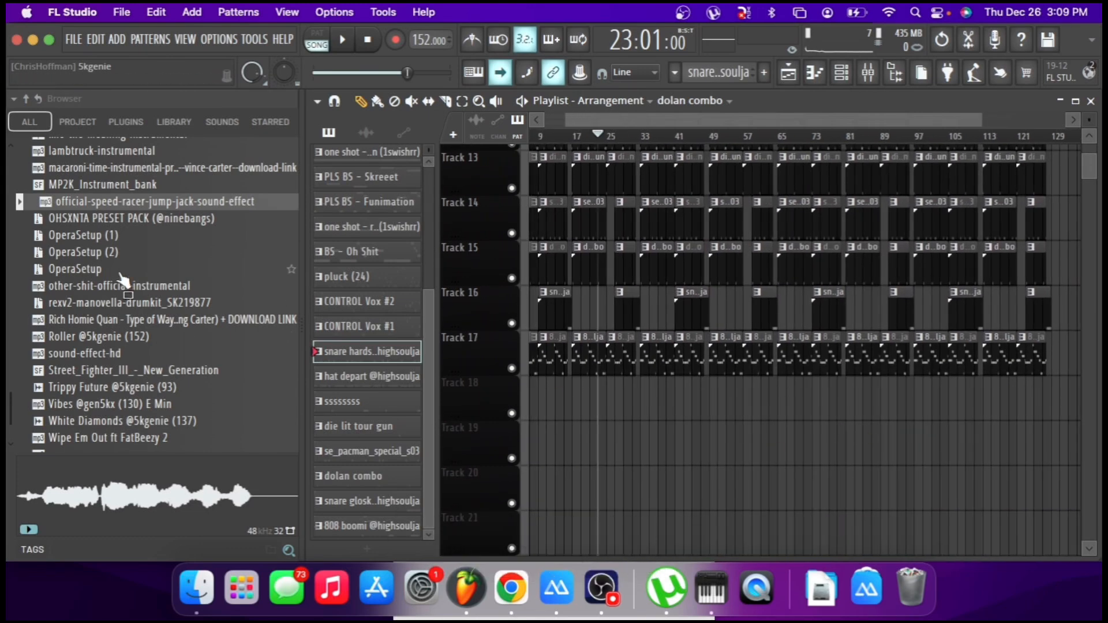
scroll(123, 280, down, 5)
scroll(123, 280, down, 15)
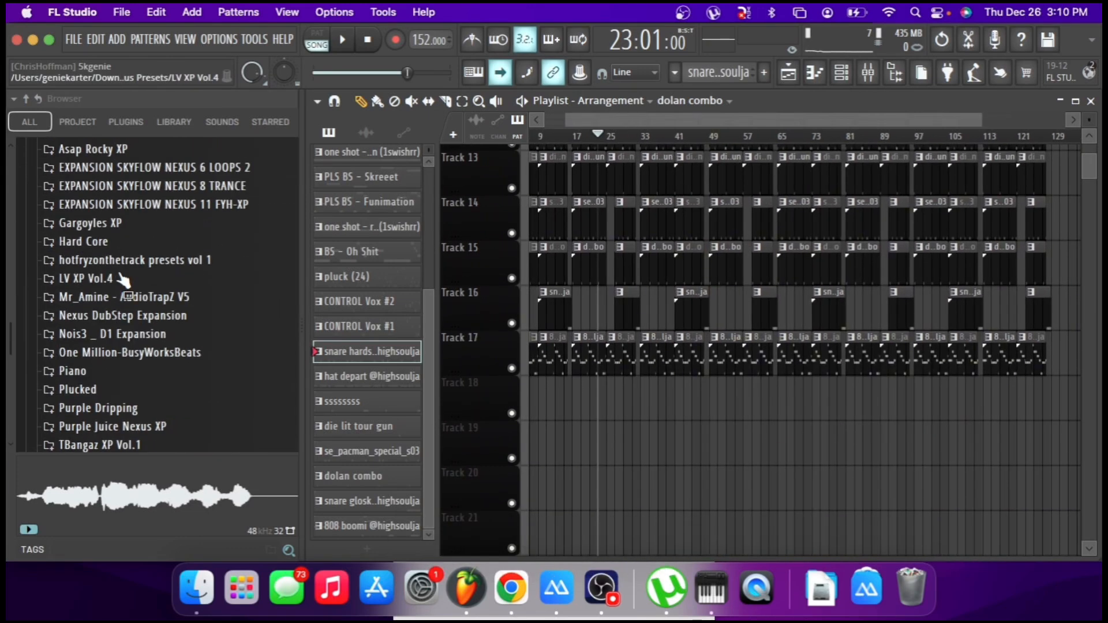
Reset the song position to bar 1, fit all 144 bars of the arrangement in view and switch to OBS.
scroll(123, 280, up, 1)
scroll(482, 292, up, 12)
scroll(618, 276, left, 1)
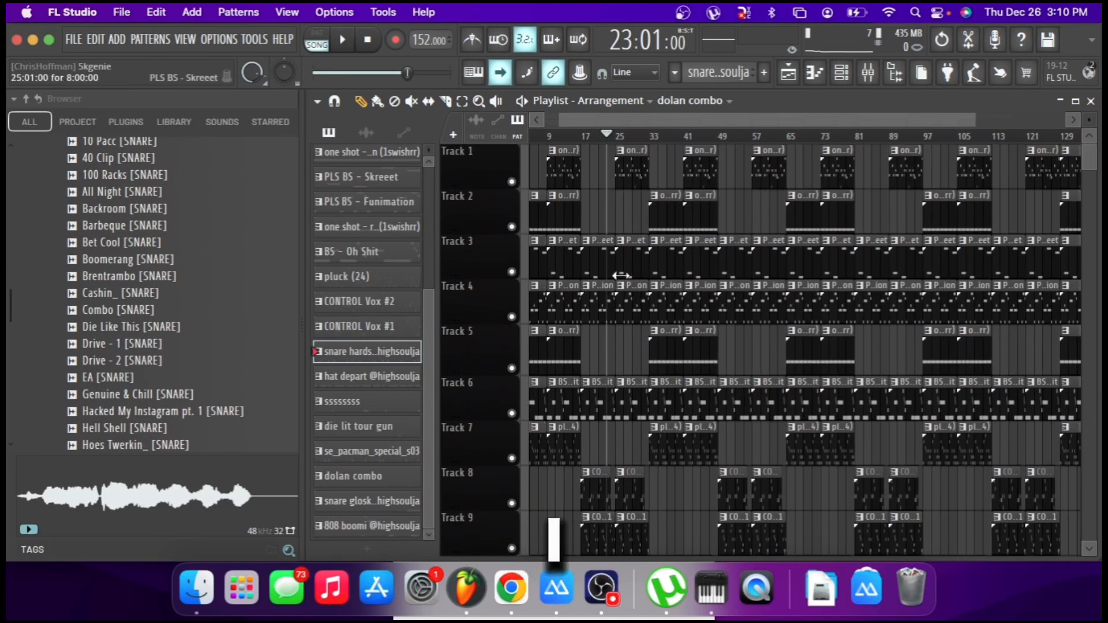
scroll(618, 276, left, 1)
click(368, 42)
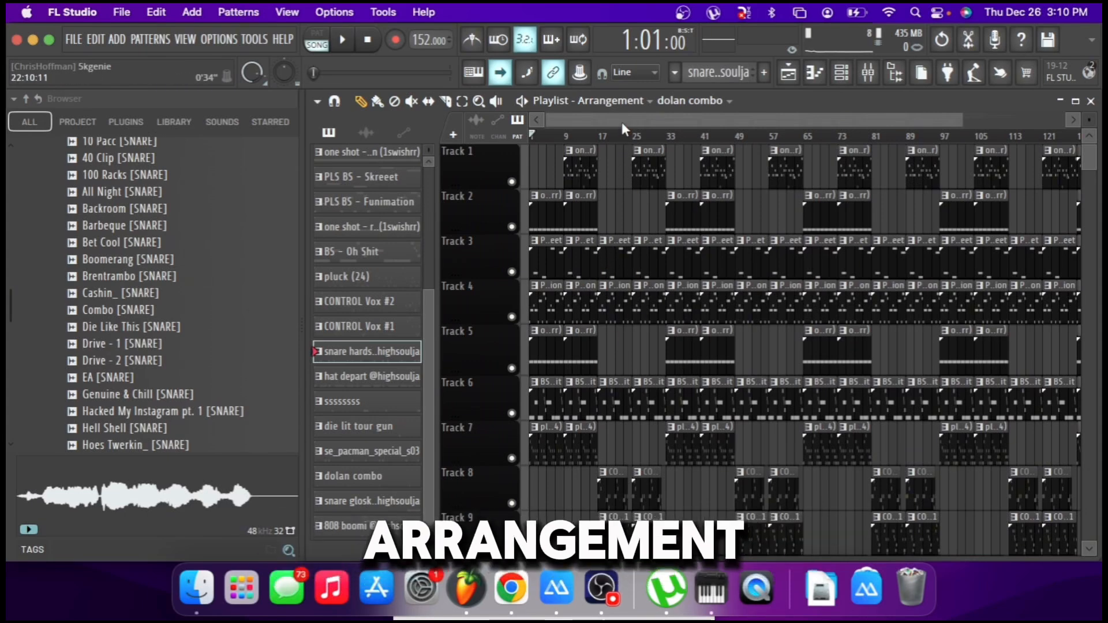
scroll(629, 141, down, 2)
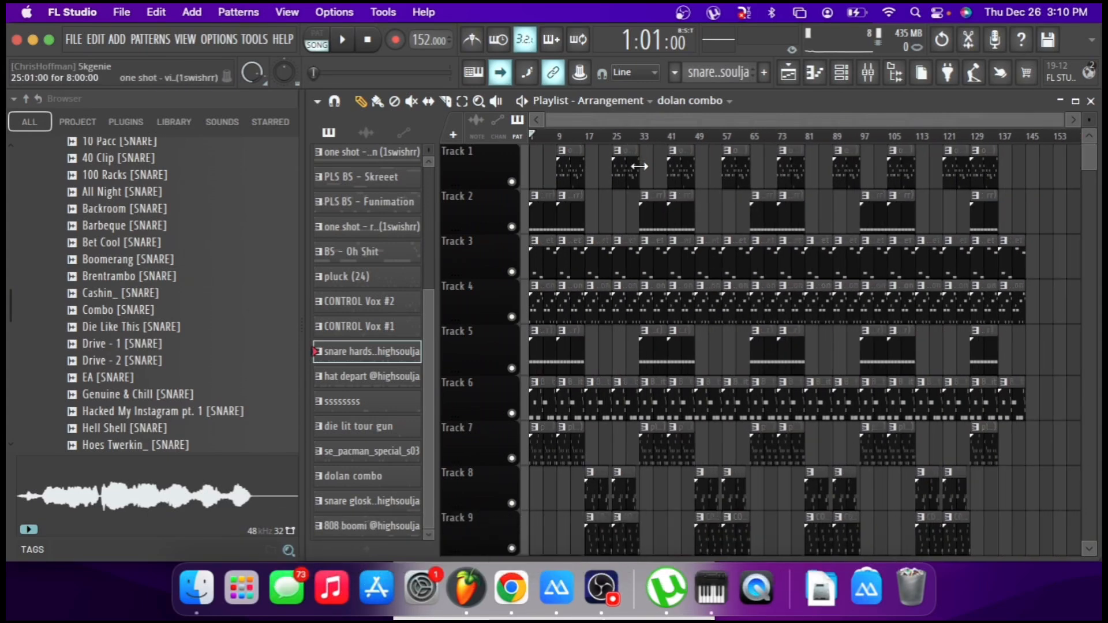
scroll(637, 167, down, 3)
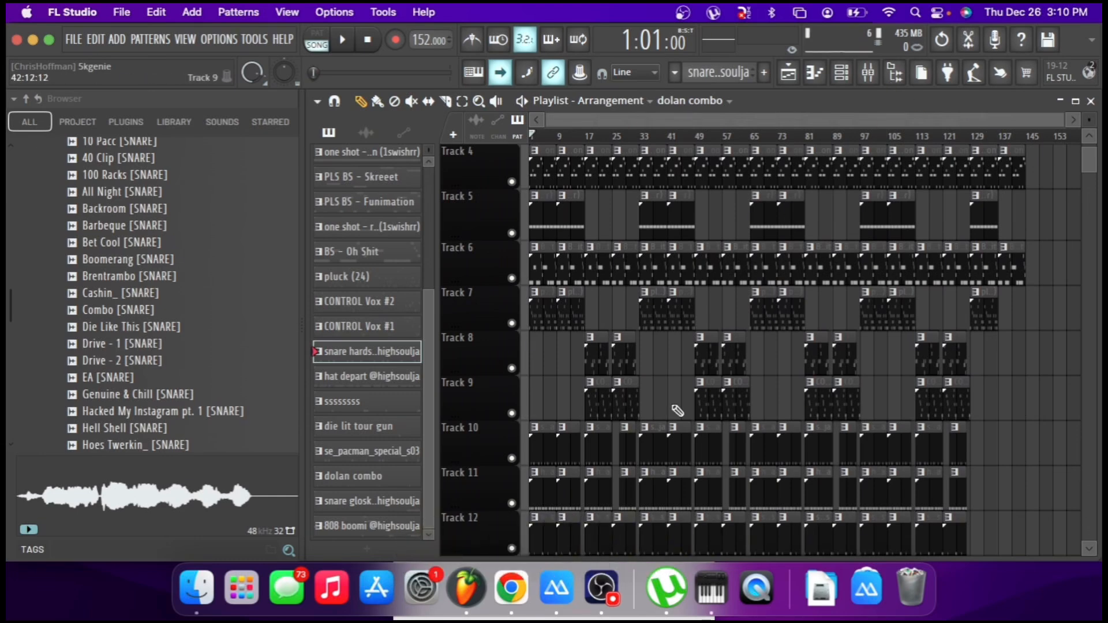
click(601, 588)
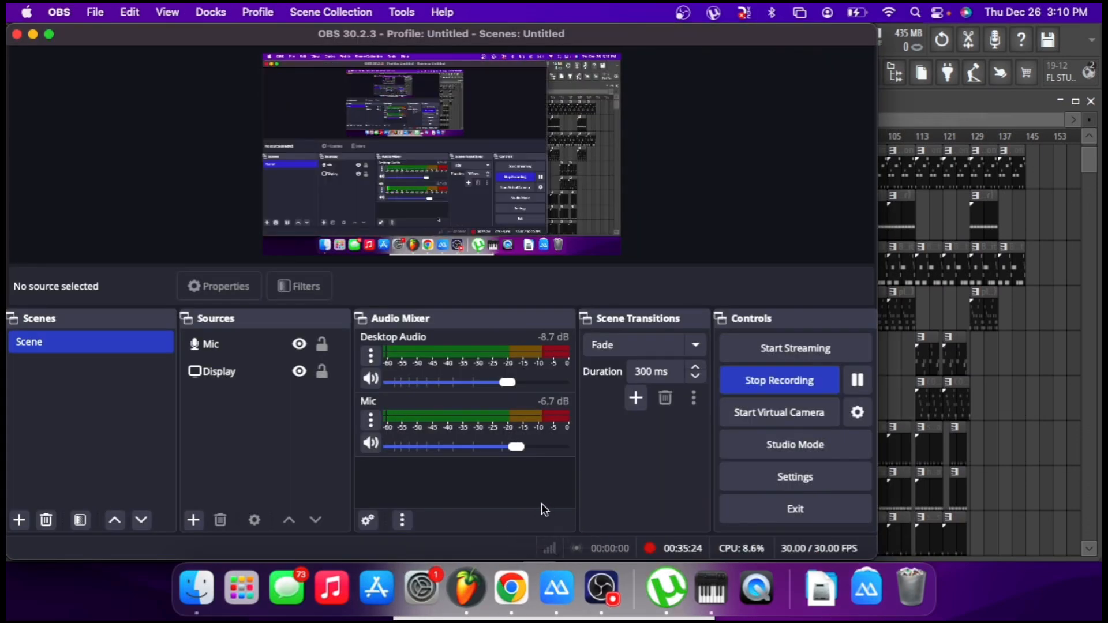